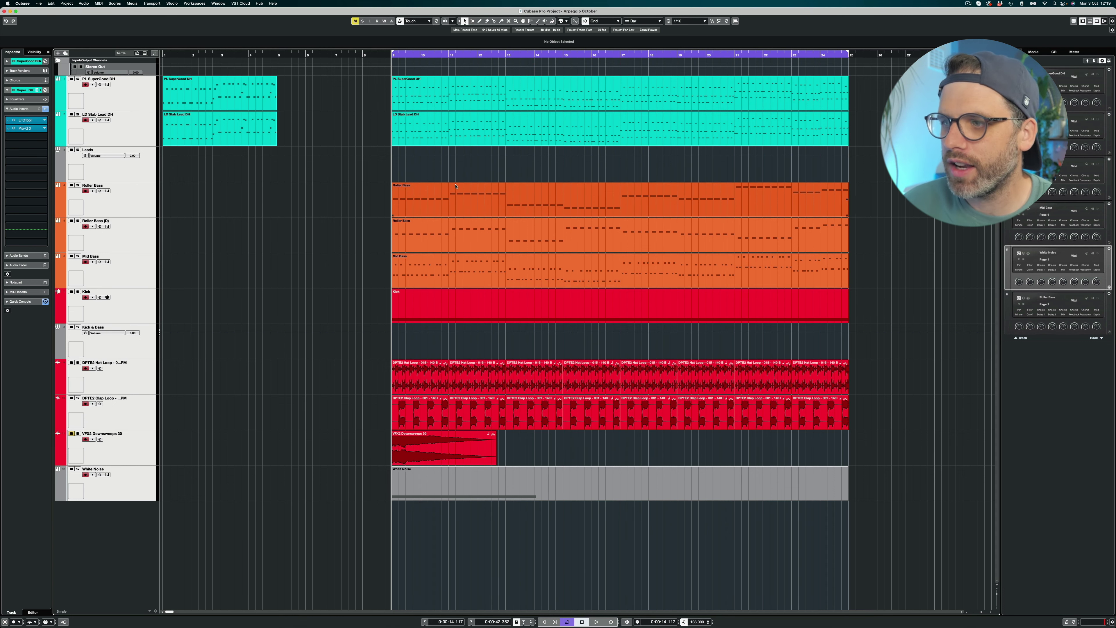
Play the arrangement loop with the PL SuperGood DH track selected and the LD Stab Lead DH track record-enabled as well.
click(135, 105)
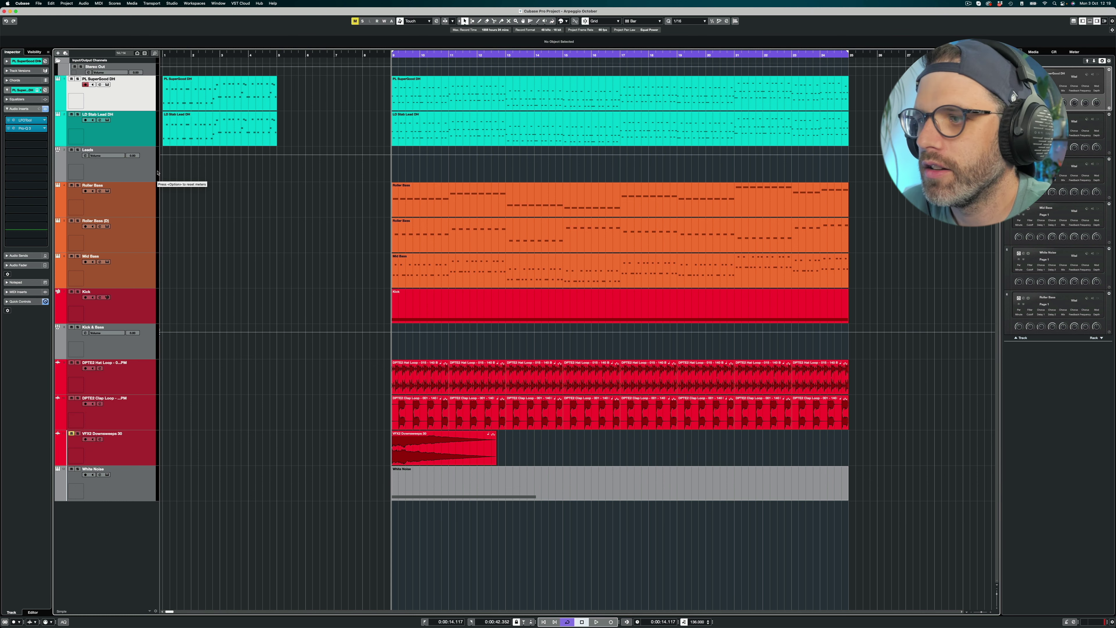
key(space)
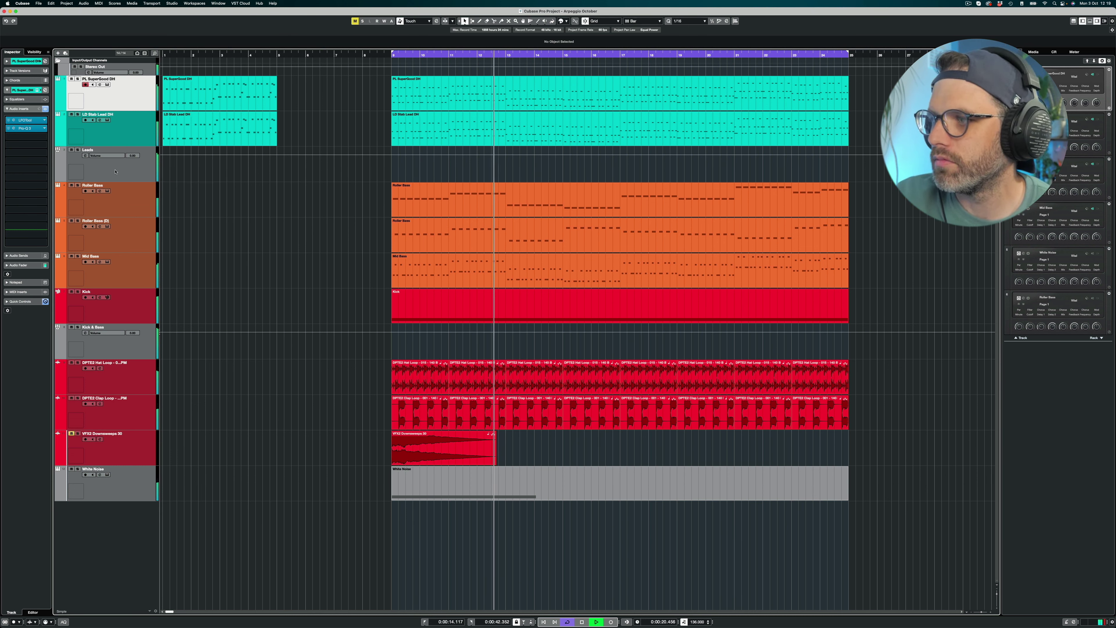
click(86, 120)
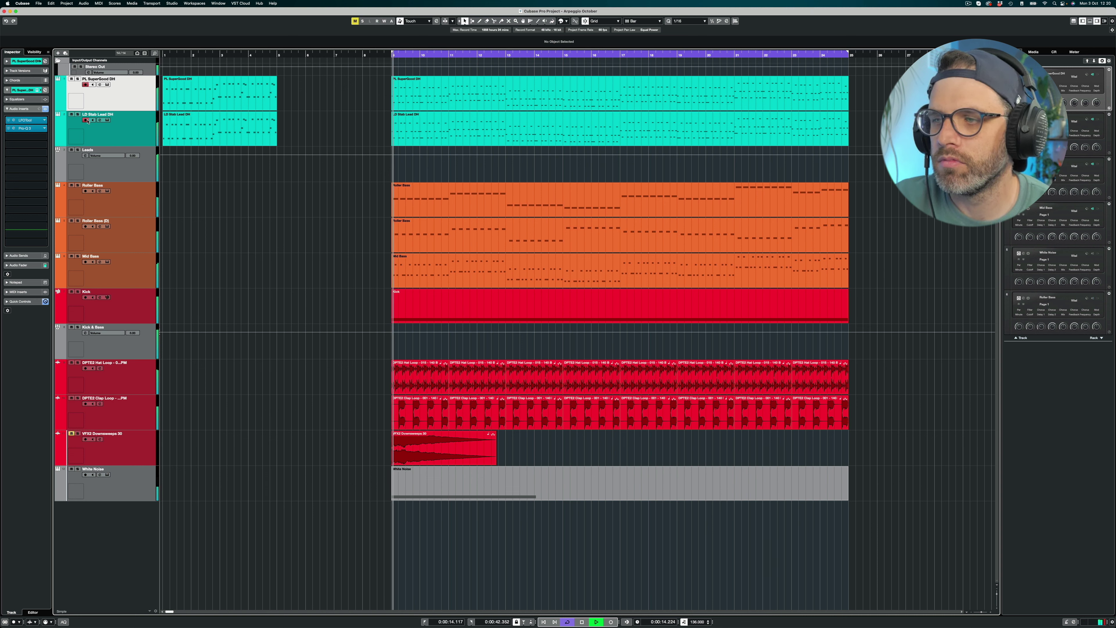
key(space)
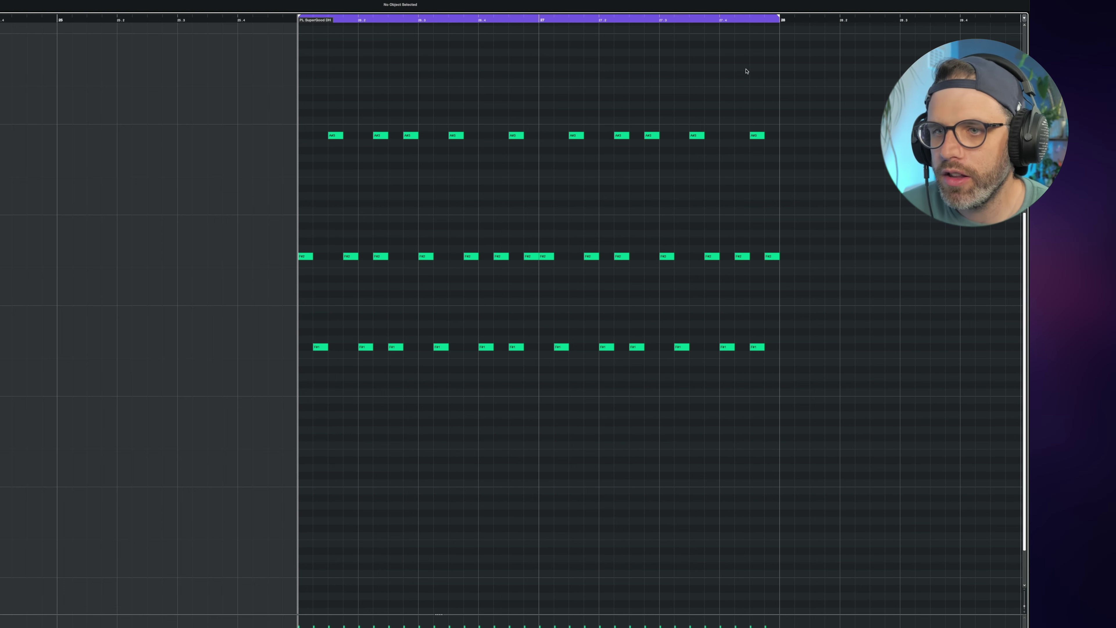
Delete the lowest row of notes from the two-bar PL SuperGood DH arpeggio pattern.
drag(835, 78, 288, 414)
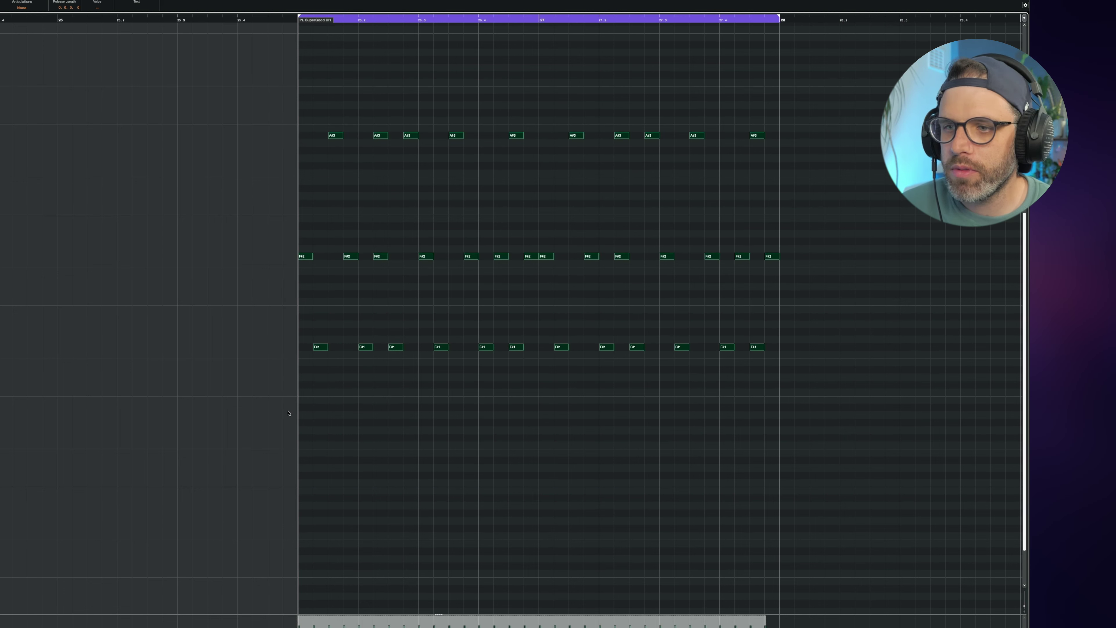
drag(273, 328, 870, 414)
key(Delete)
drag(232, 169, 782, 346)
drag(884, 115, 330, 163)
click(320, 188)
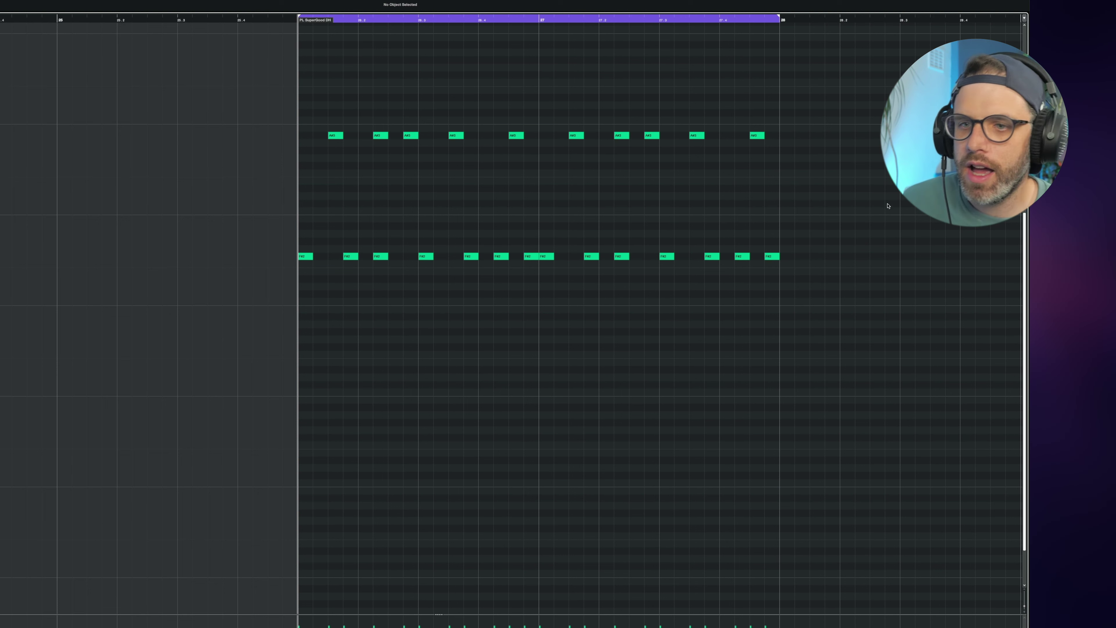
Copy the arpeggio's F# row at the start of the clip one octave down, shifted one sixteenth note later.
drag(892, 198, 317, 313)
drag(306, 257, 324, 347)
click(365, 337)
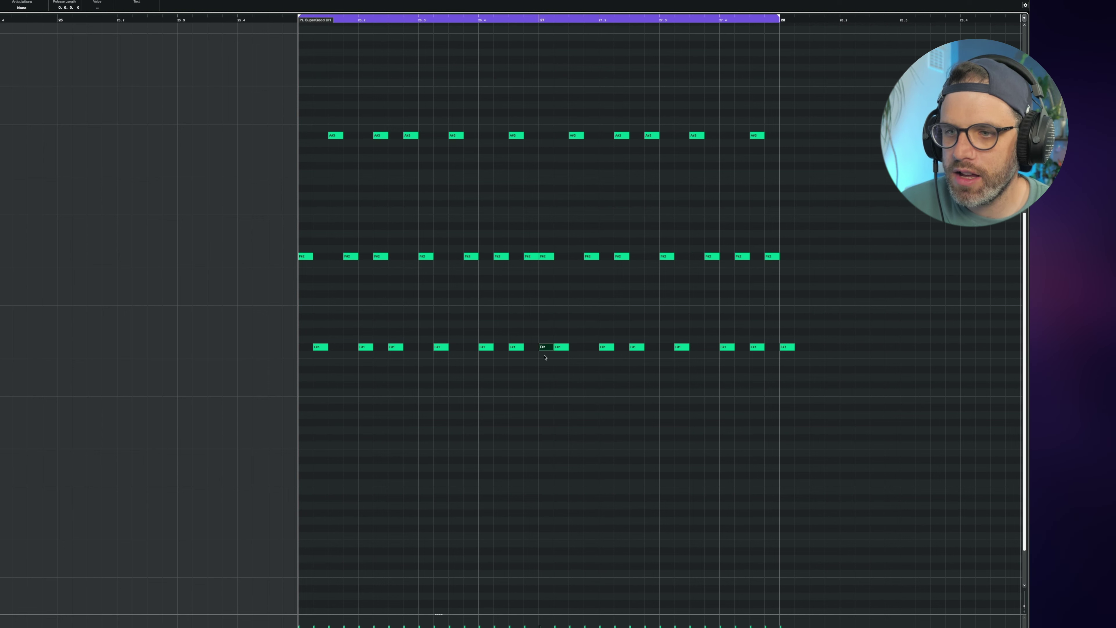
Delete the two surplus notes of the copied low row, at bar 27 and past bar 28, and play the pattern.
drag(817, 314, 776, 382)
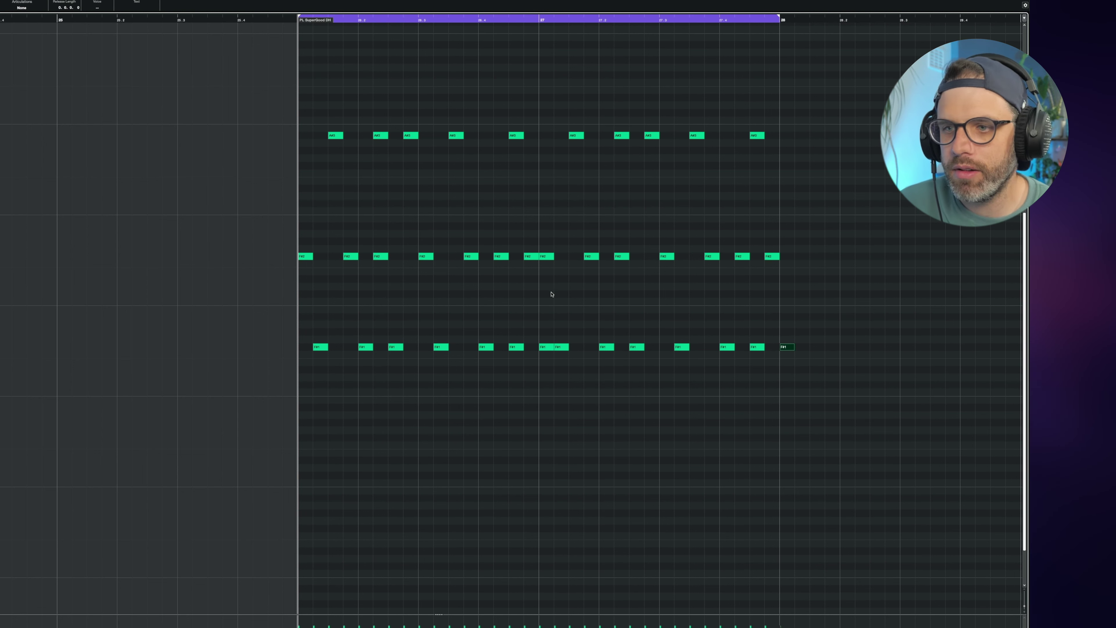
click(310, 259)
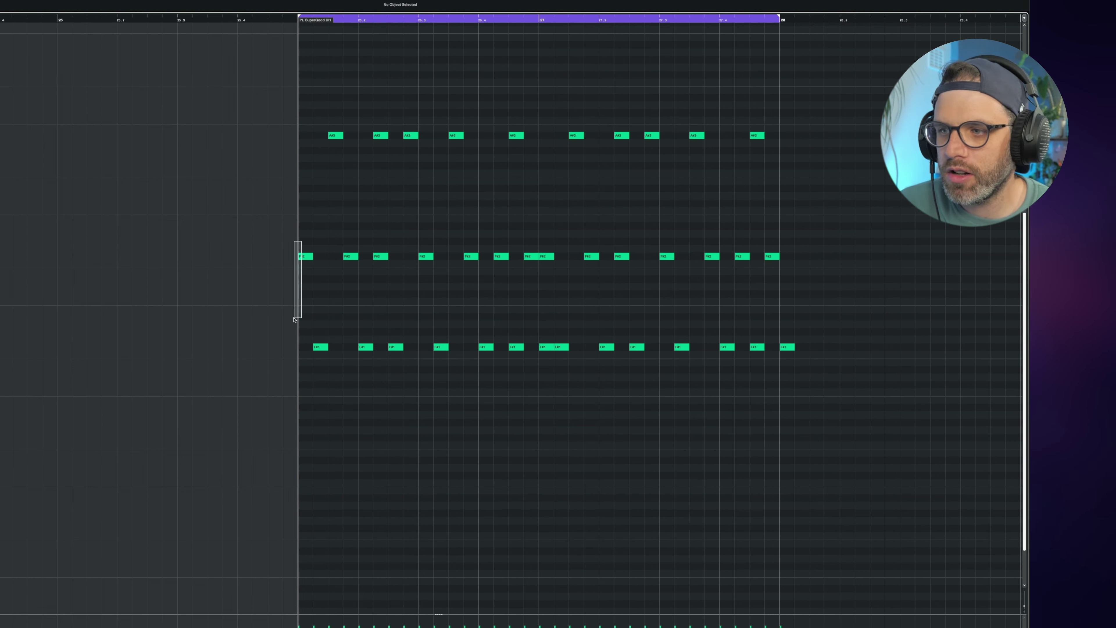
click(544, 347)
key(shift+Up)
drag(778, 317, 796, 366)
key(Delete)
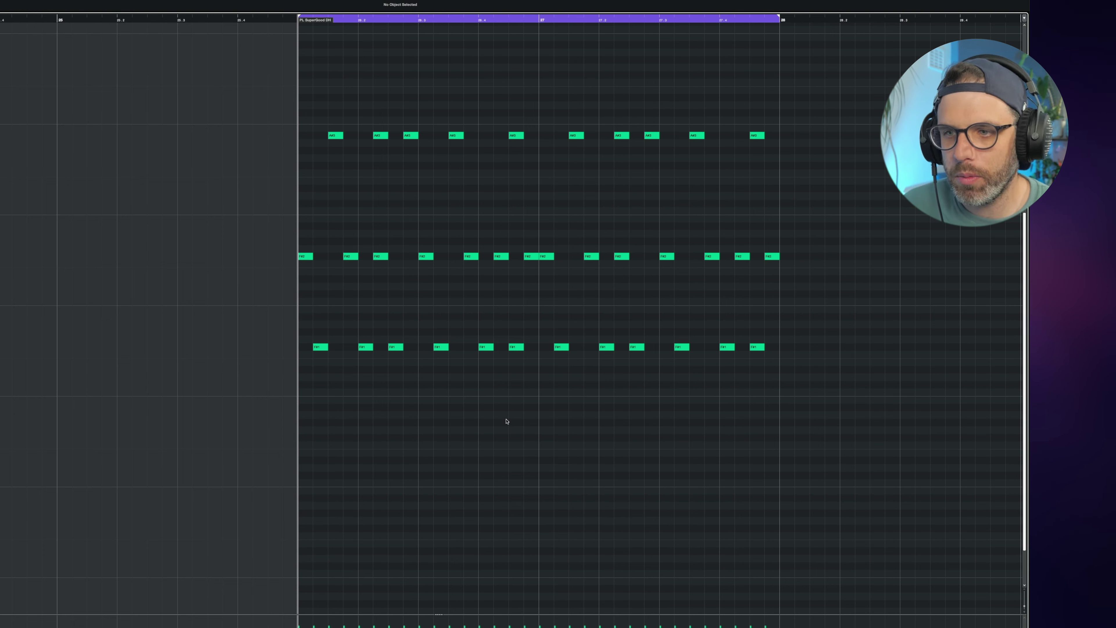
key(space)
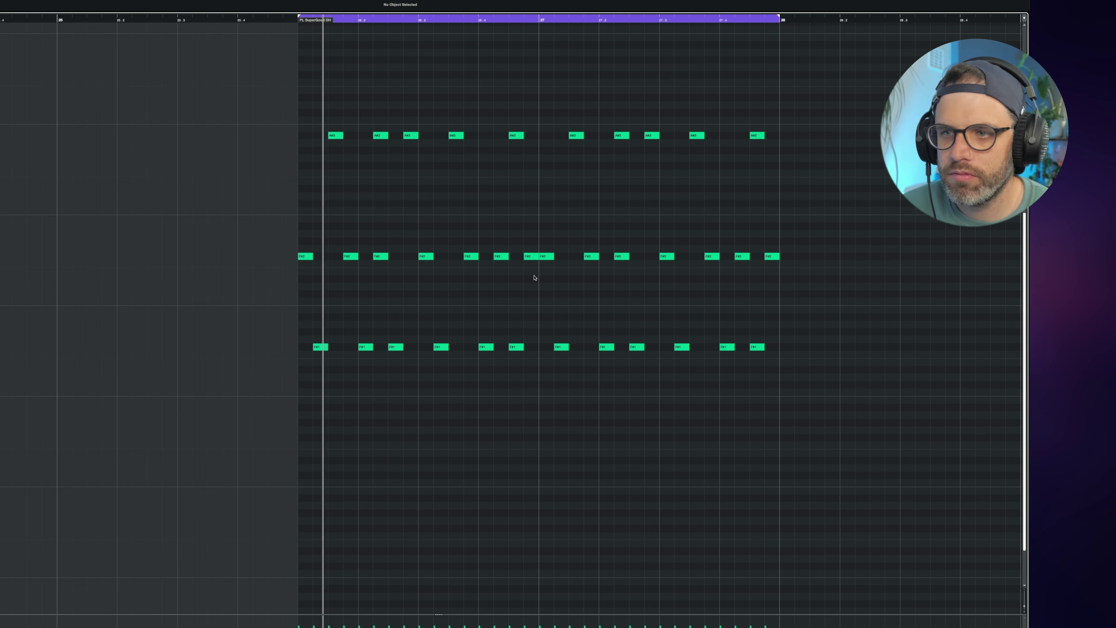
key(space)
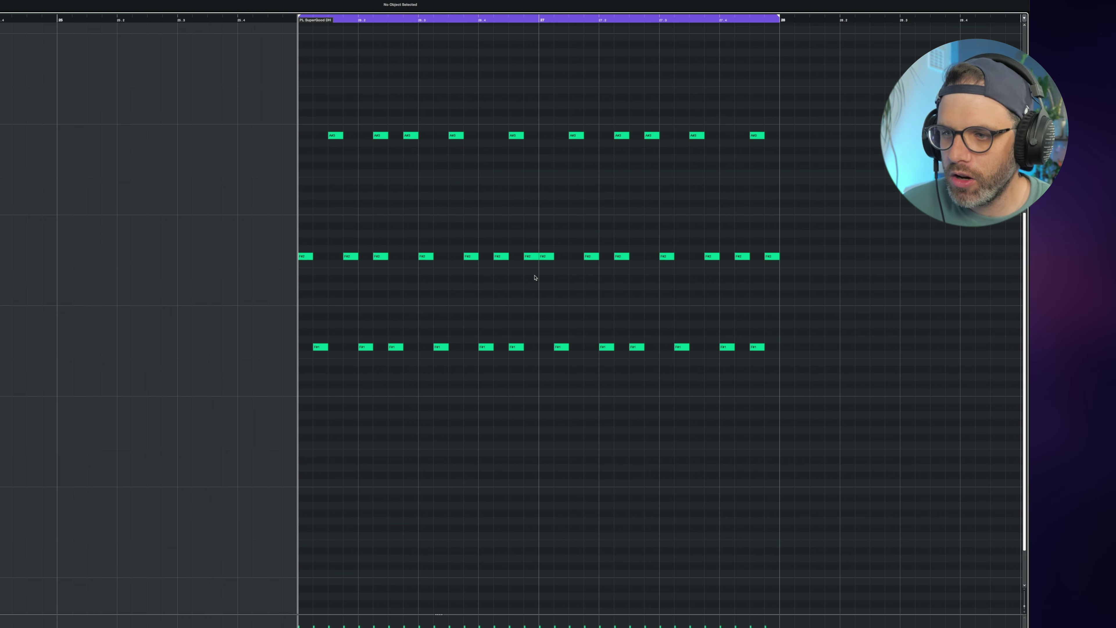
Duplicate the whole two-bar pattern to bar 28 and move the cycle range to bars 28 to 30.
scroll(535, 278, down, 5)
drag(674, 96, 392, 384)
key(ctrl+d)
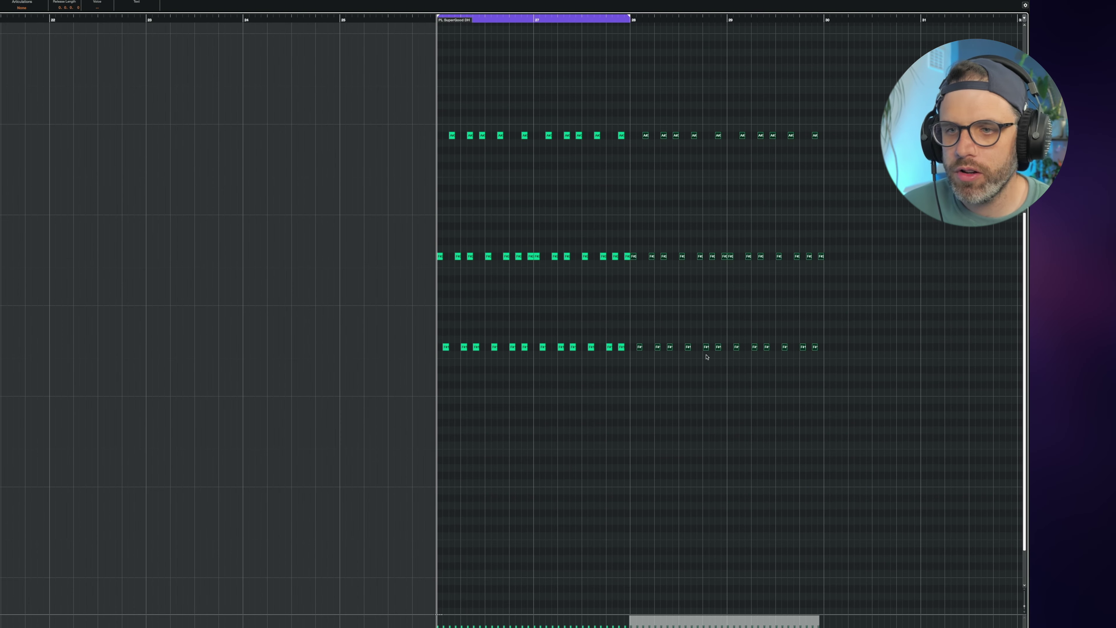
scroll(715, 327, right, 3)
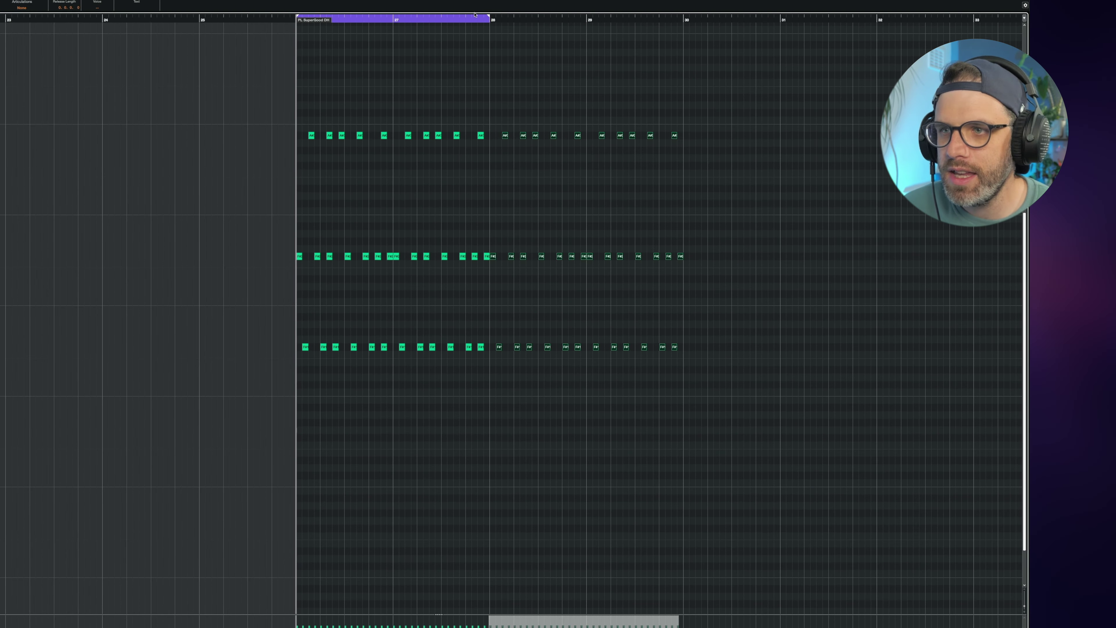
drag(450, 15, 642, 19)
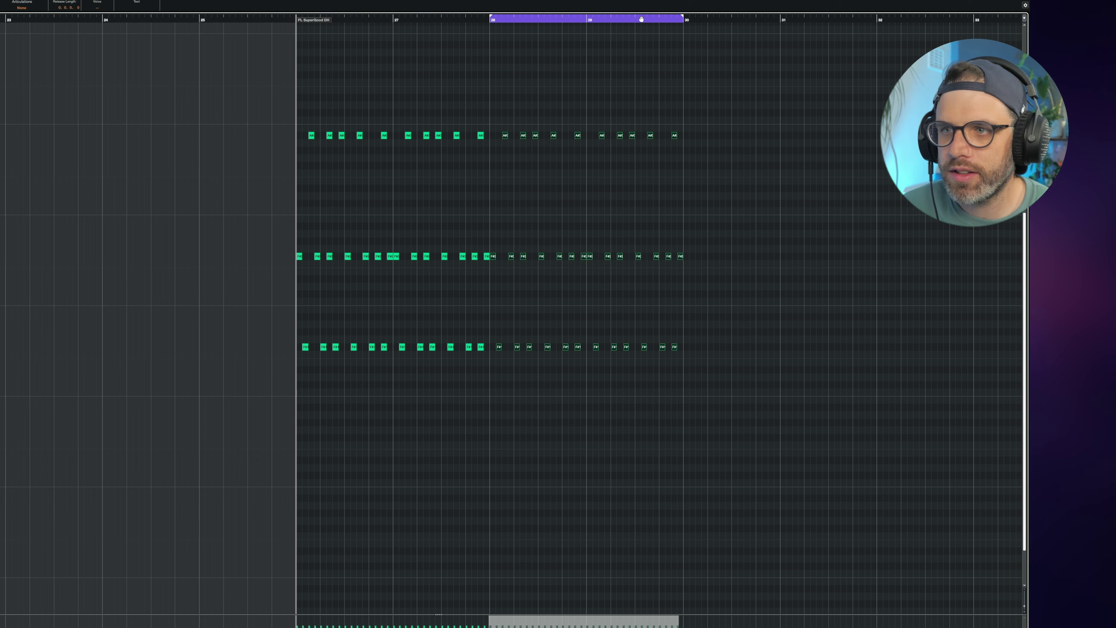
Transpose all the duplicated notes starting at bar 28 up by four semitones.
click(640, 60)
drag(751, 74, 492, 379)
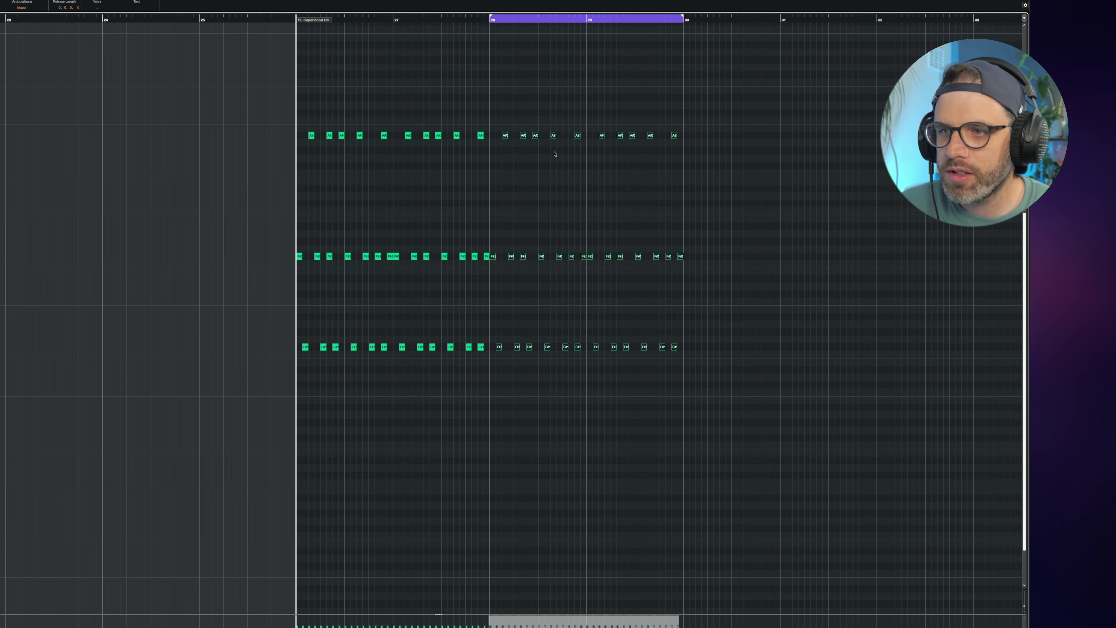
key(Up)
key(Up)
key(Up)
key(Up)
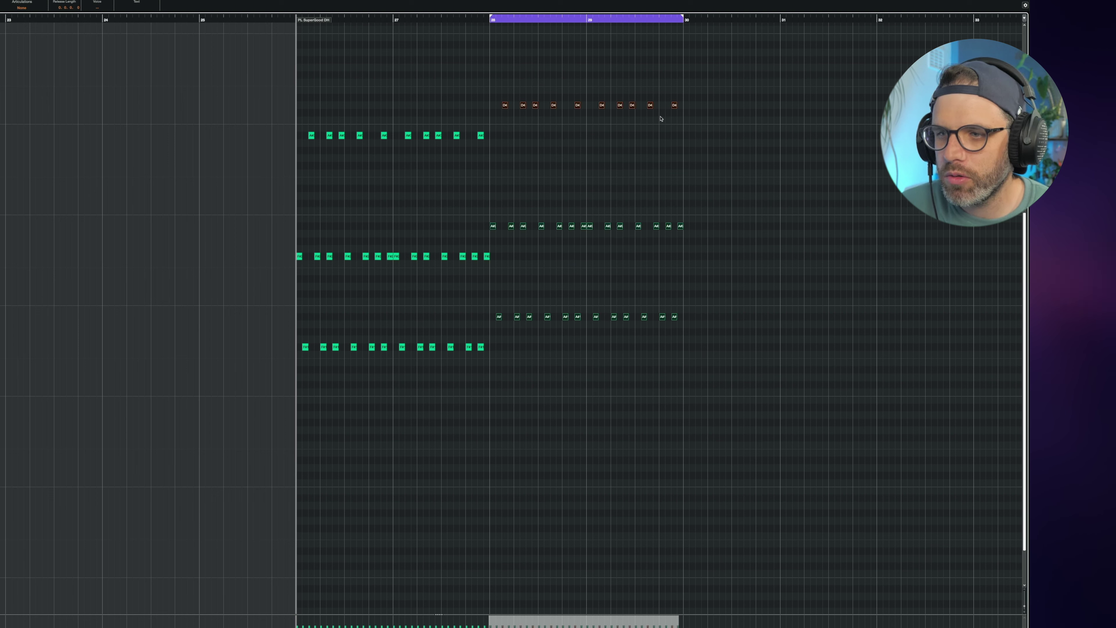
Lower the highest row of the bar 28 pattern by one semitone and play it back.
drag(736, 66, 810, 110)
key(Up)
key(Down)
key(Down)
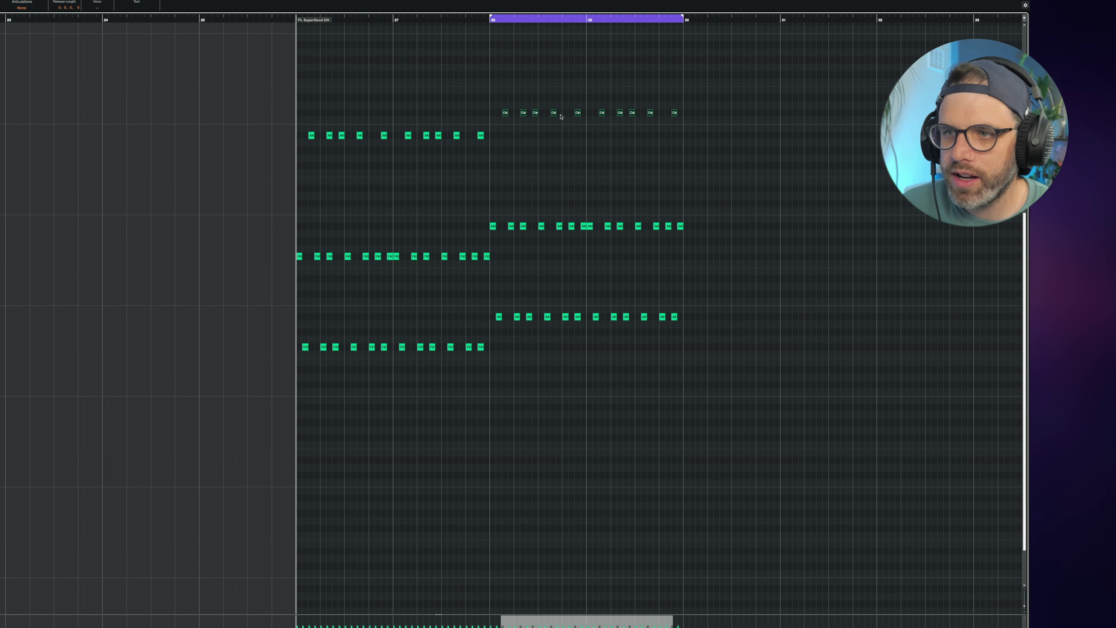
key(space)
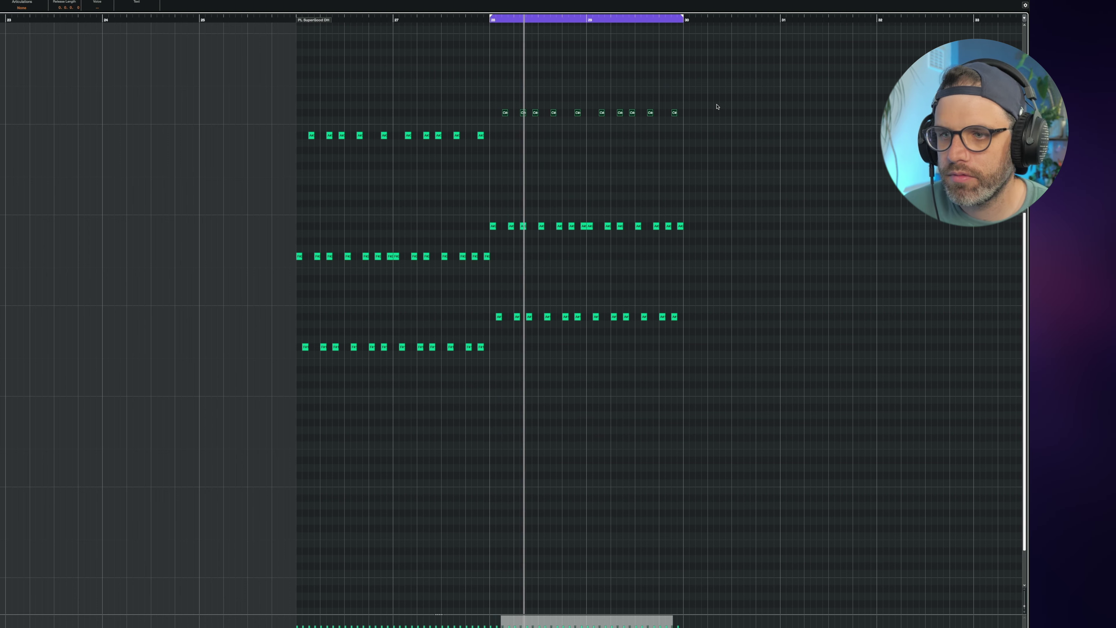
Duplicate the bar 28 pattern to bar 30 and transpose the copy down nine semitones.
drag(721, 90, 493, 329)
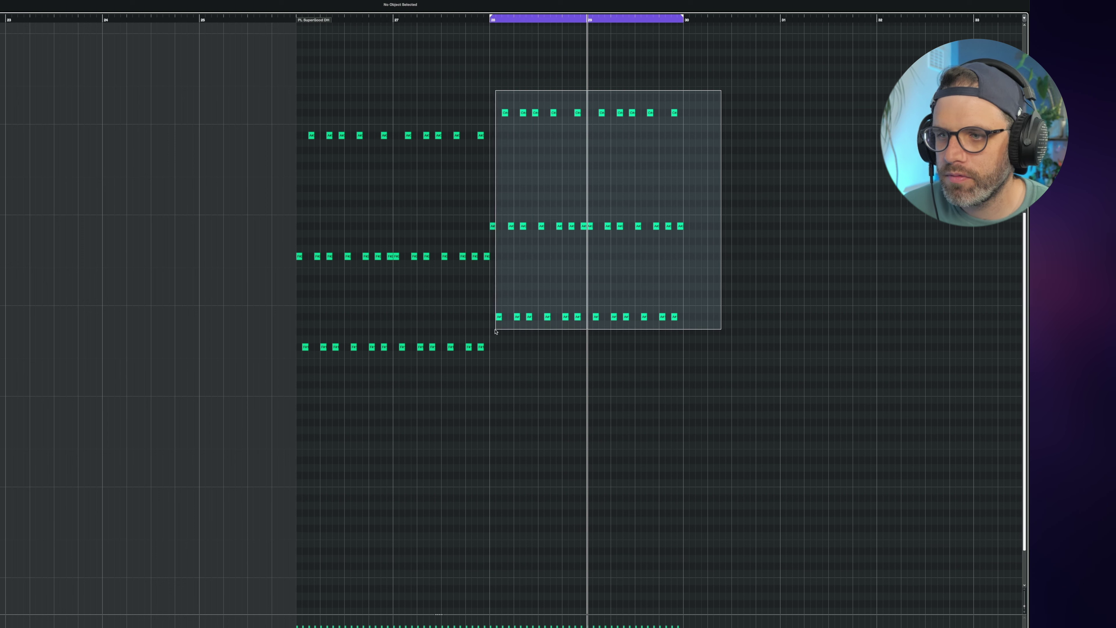
drag(776, 52, 491, 357)
key(r)
key(Down)
key(Down)
key(Down)
key(Down)
key(Down)
key(Down)
key(Down)
key(Down)
key(Down)
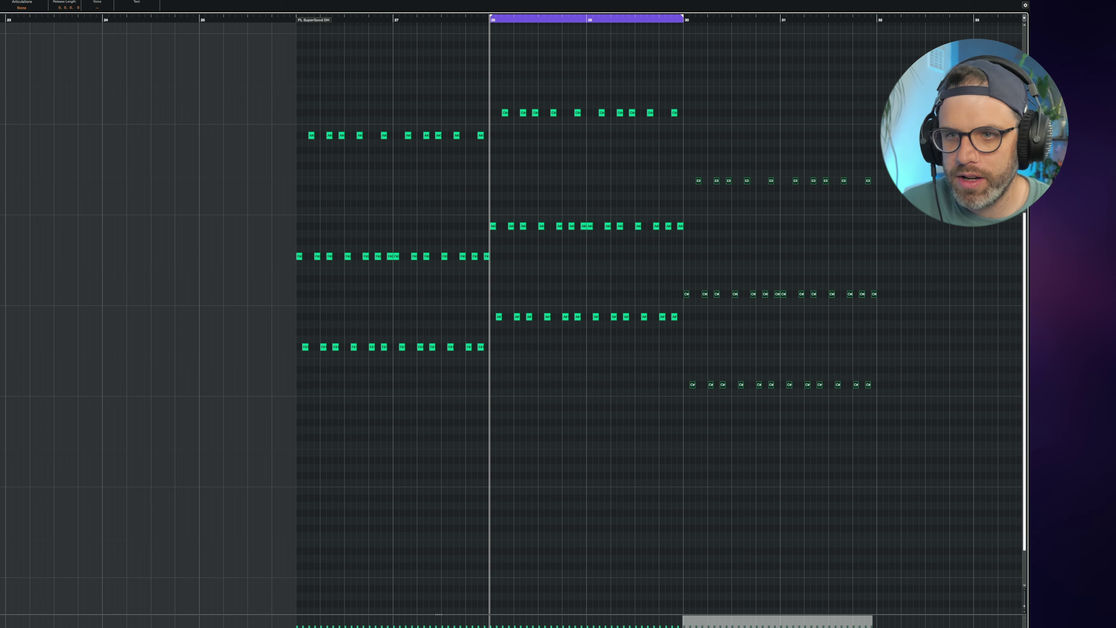
Set the cycle range to bars 26 to 34 and audition the patterns from bars 28 and 30.
drag(865, 149, 691, 193)
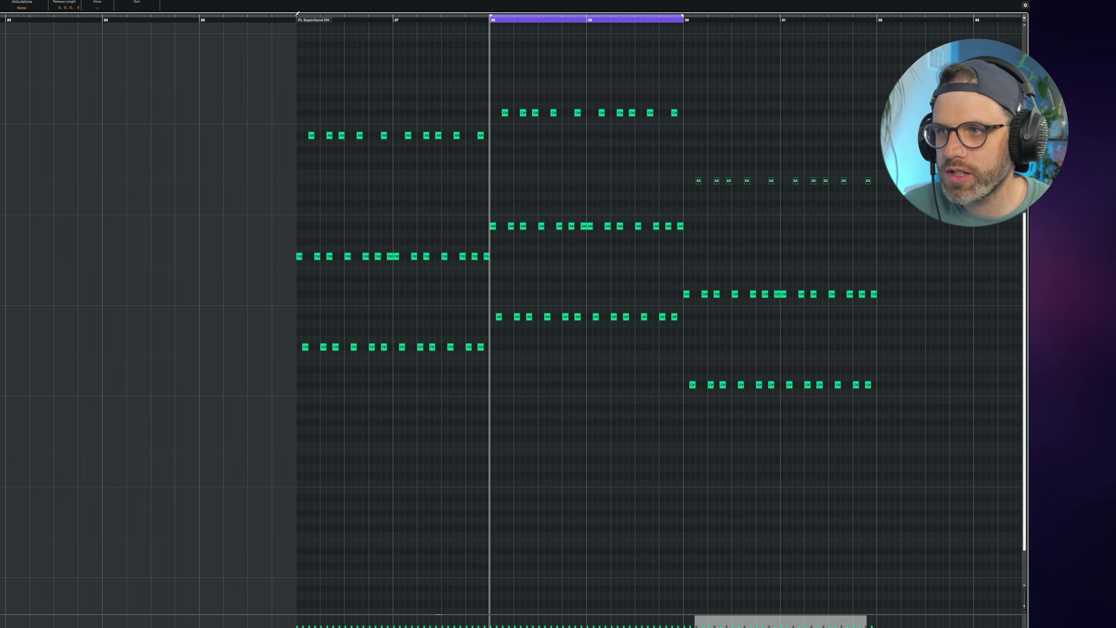
drag(299, 13, 849, 19)
key(g)
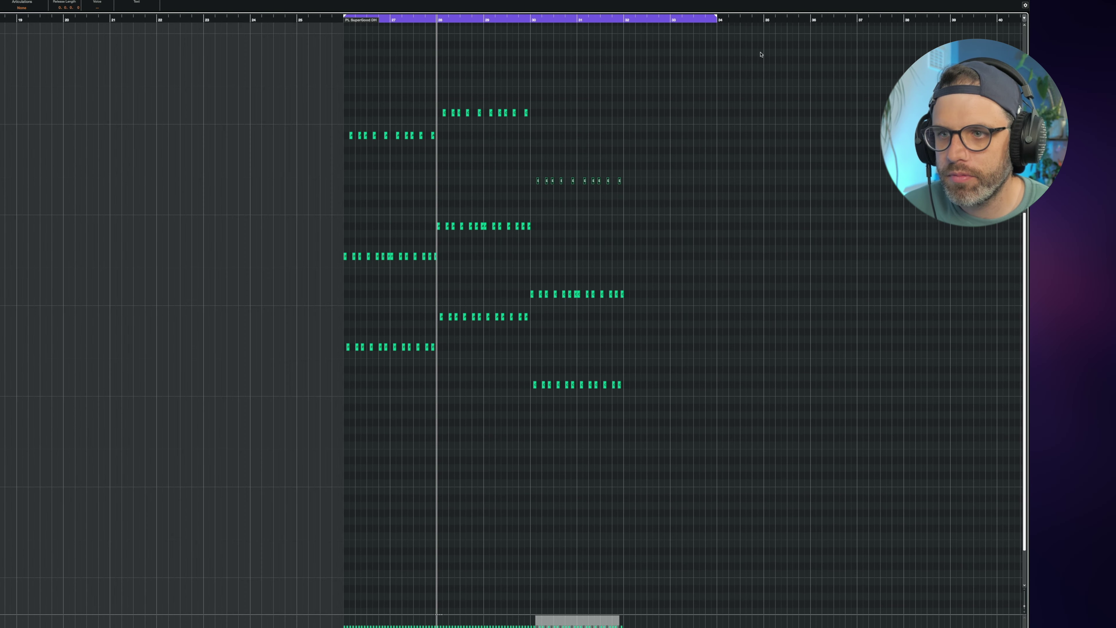
key(space)
click(439, 20)
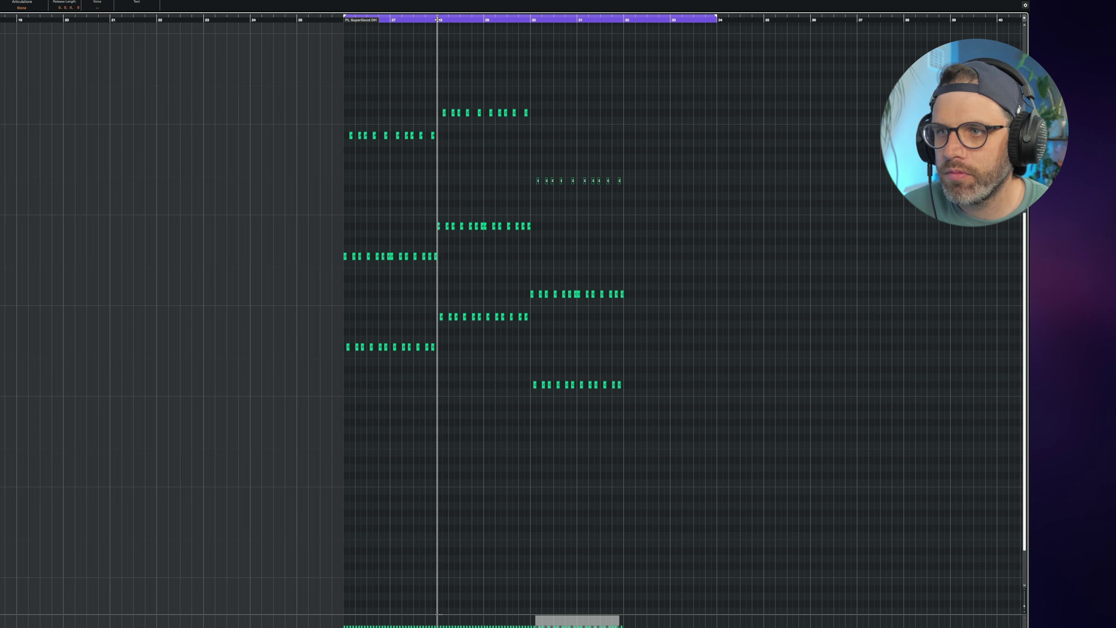
click(532, 22)
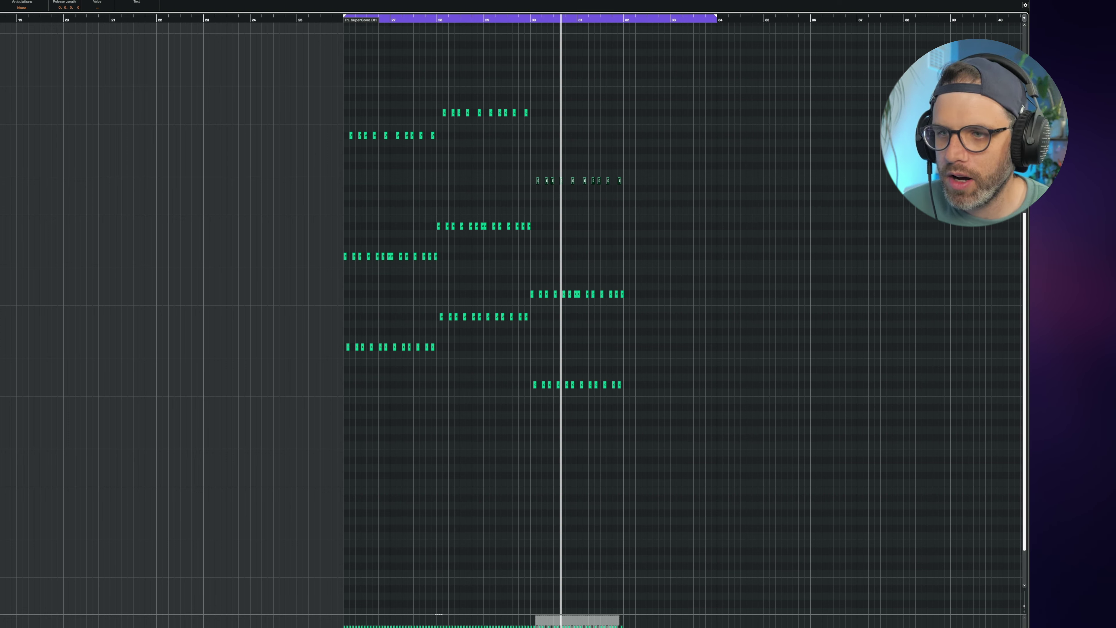
Duplicate the bar 30 pattern to bar 32, transpose the copy down one semitone, and lower its two lower rows one further semitone.
drag(730, 147, 533, 437)
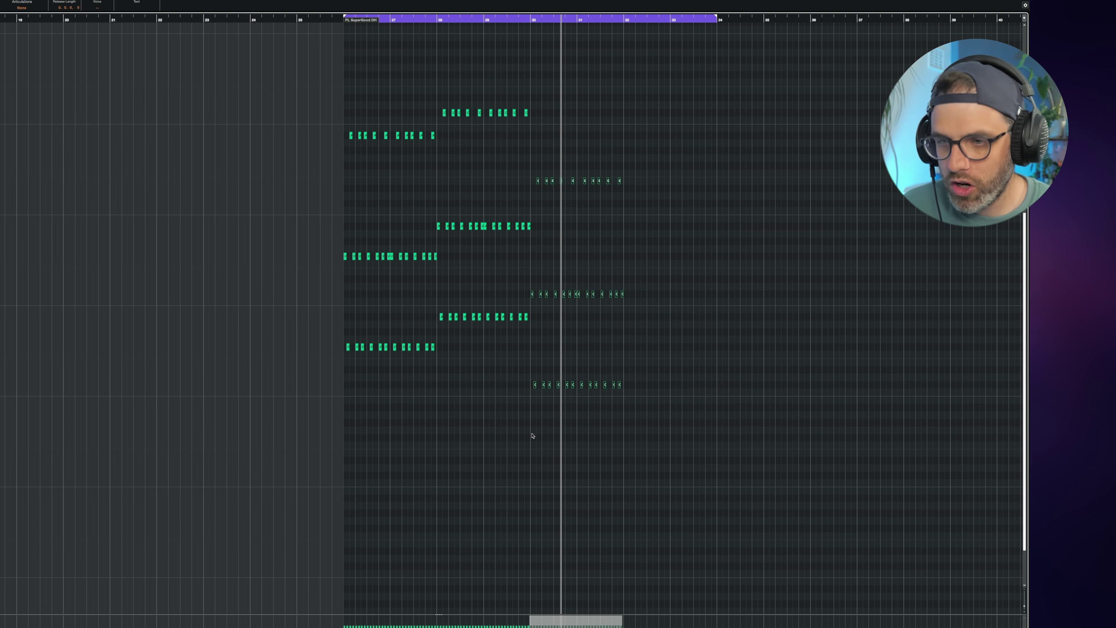
key(alt+d)
key(Down)
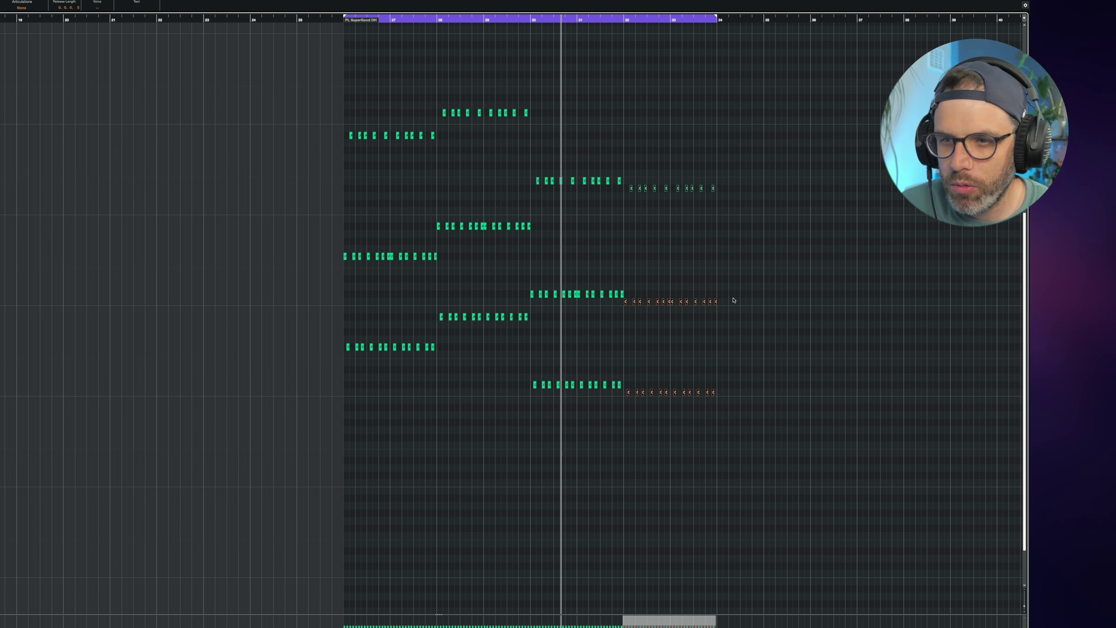
drag(743, 284, 625, 411)
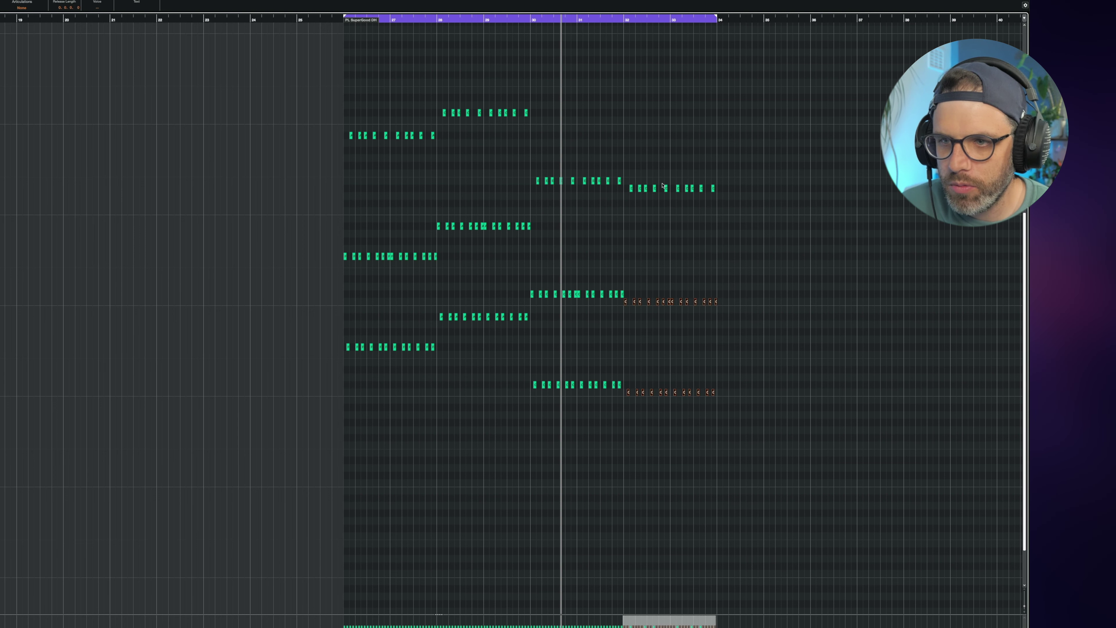
key(Down)
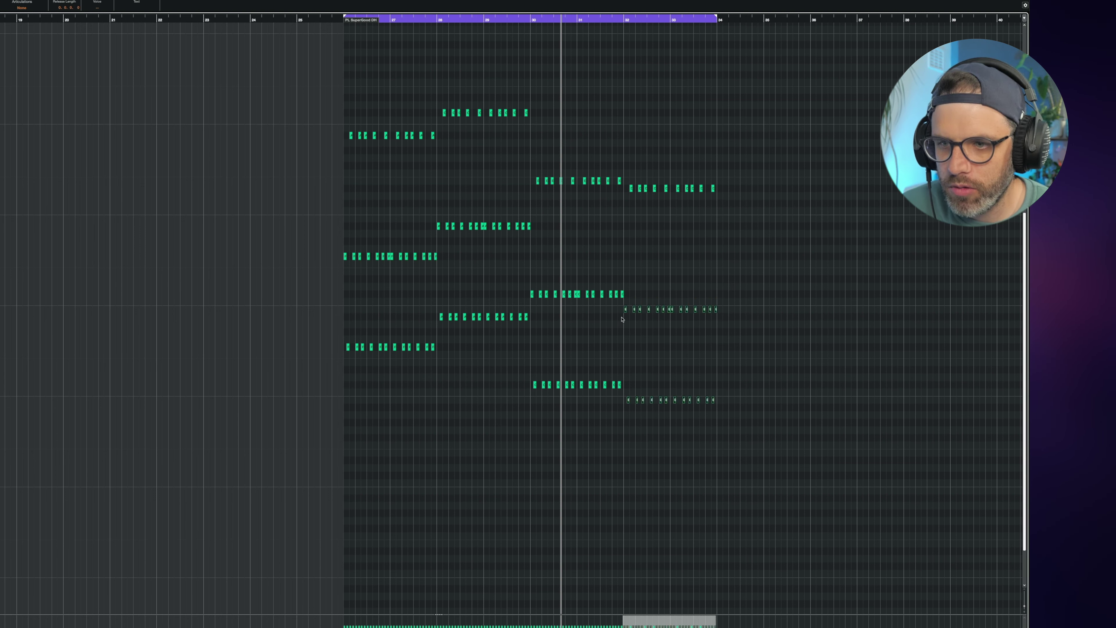
Play the progression from bar 26, skipping ahead through each chord's pattern up to bar 32.
key(KP_1)
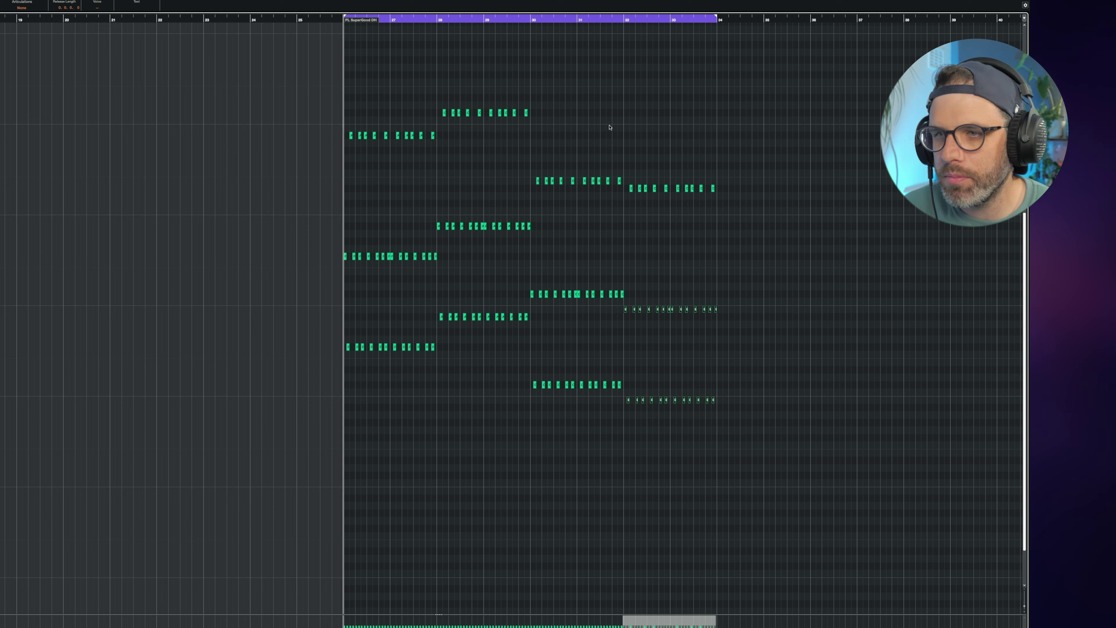
key(space)
click(473, 20)
click(543, 21)
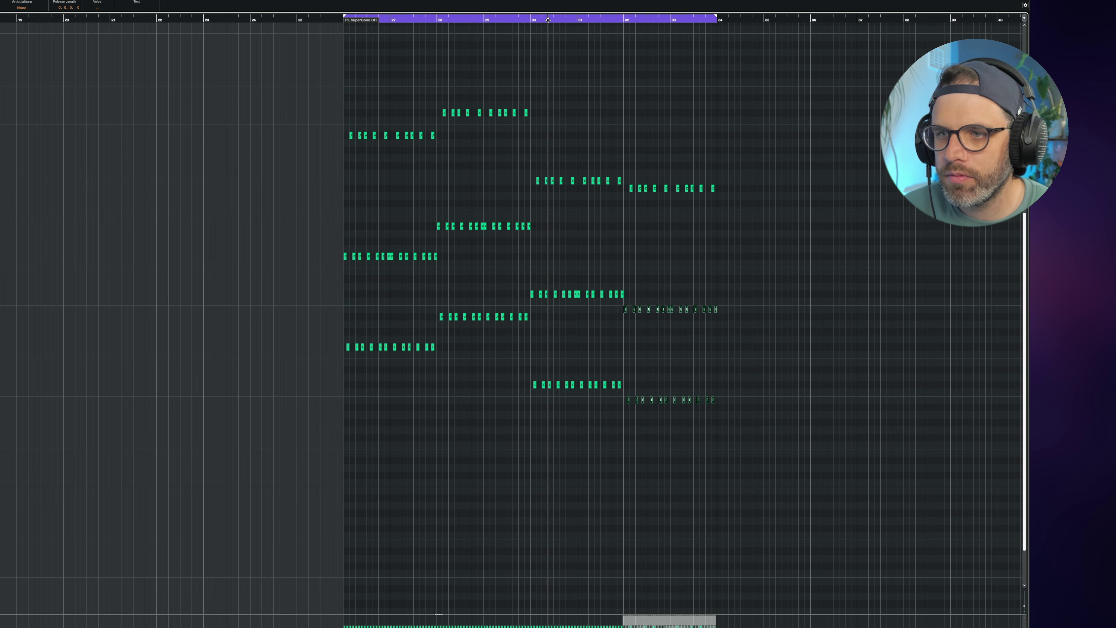
click(634, 21)
click(75, 199)
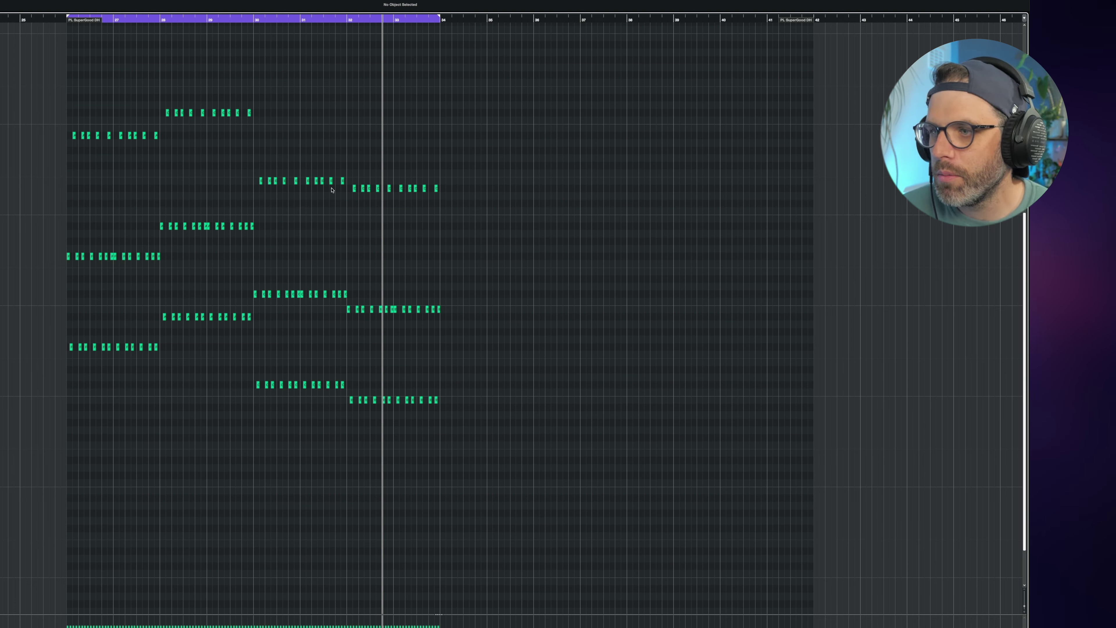
Duplicate the bar 32 pattern to bar 34, transposed up nine semitones, and lower the copy's highest row by one semitone.
drag(553, 64, 349, 438)
key(super+d)
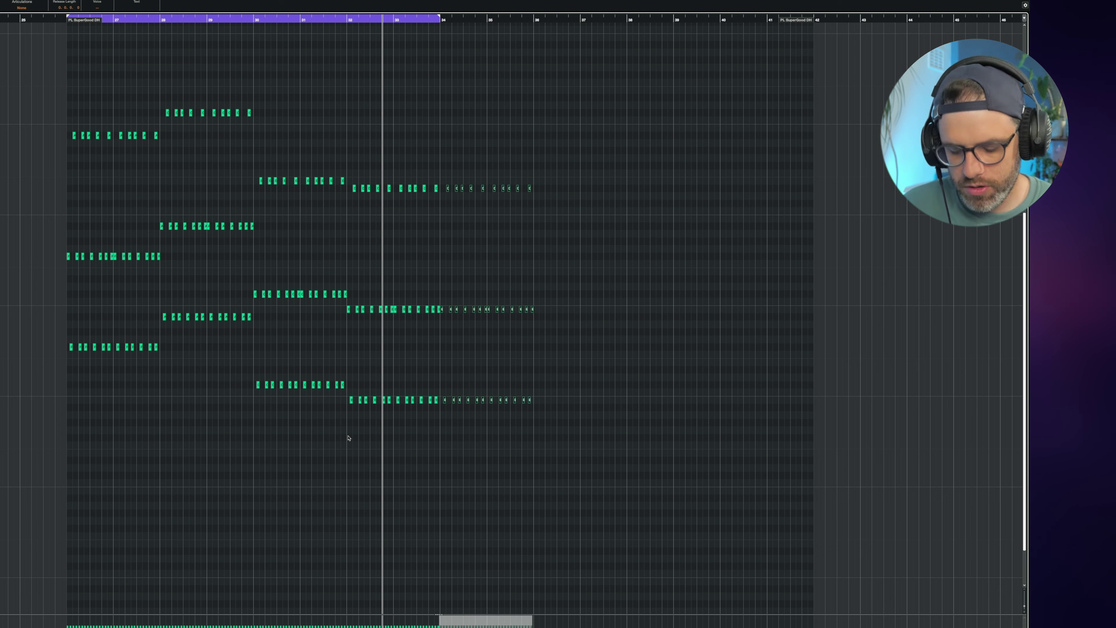
key(Up)
key(Up)
key(Up)
key(Up)
key(Up)
key(Up)
key(Up)
key(Up)
key(Up)
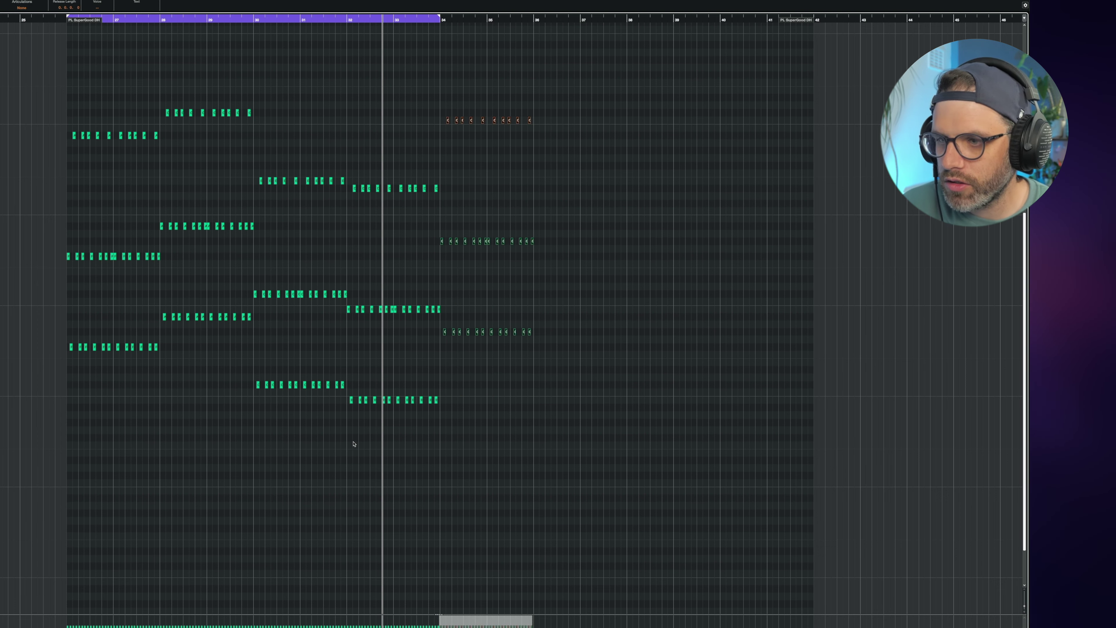
drag(557, 96, 387, 154)
key(Down)
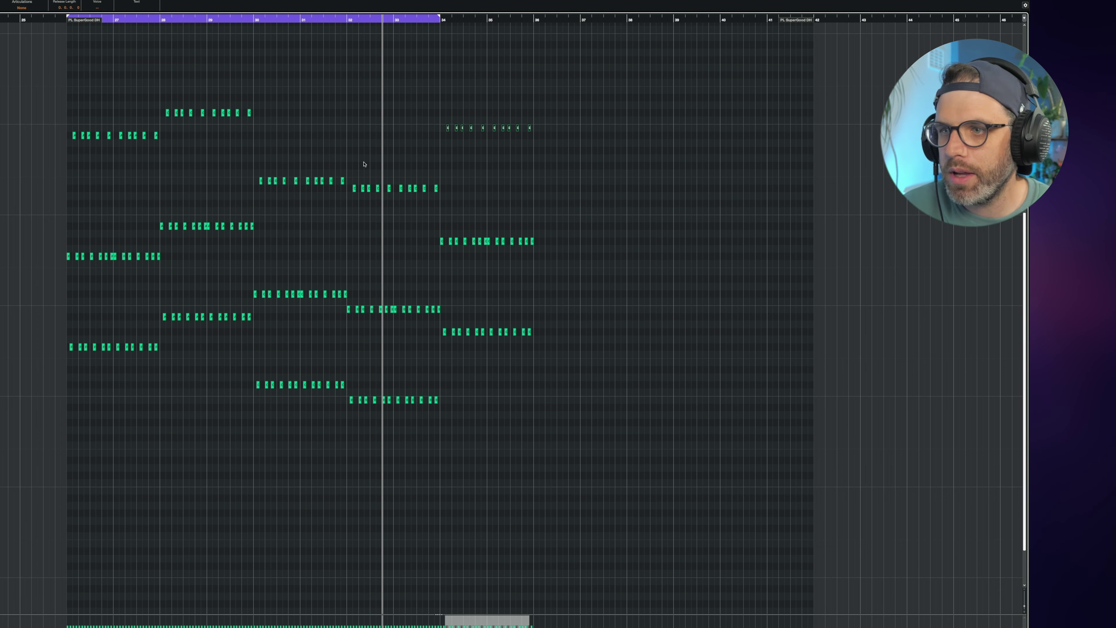
Audition the bar 34 pattern from just after bar 33 and extend the cycle range to bar 42.
alt+click(580, 19)
click(409, 20)
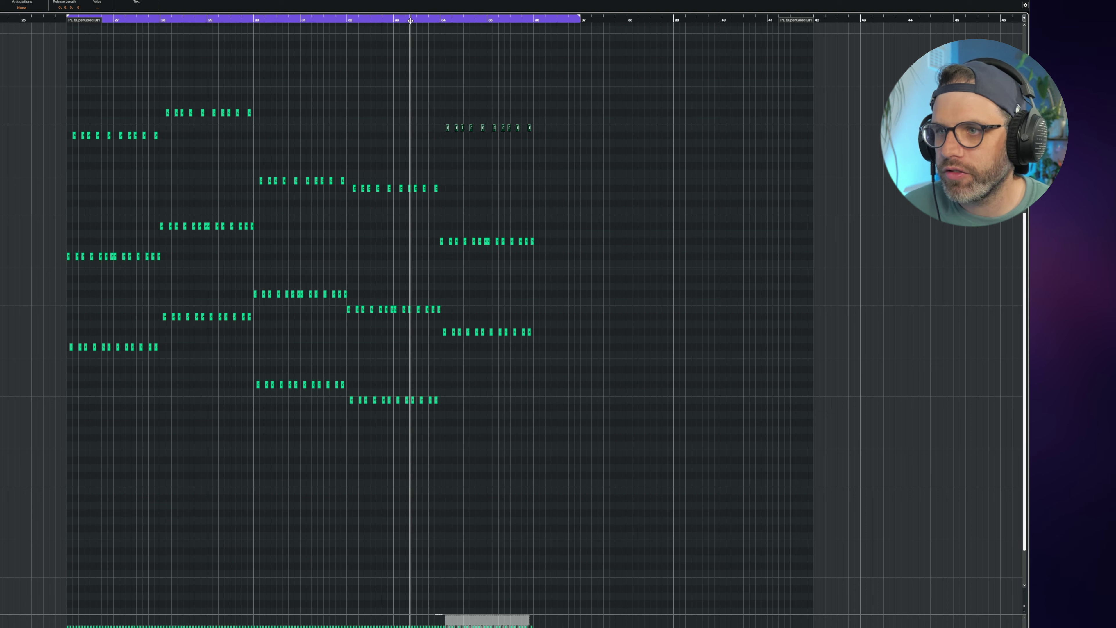
key(space)
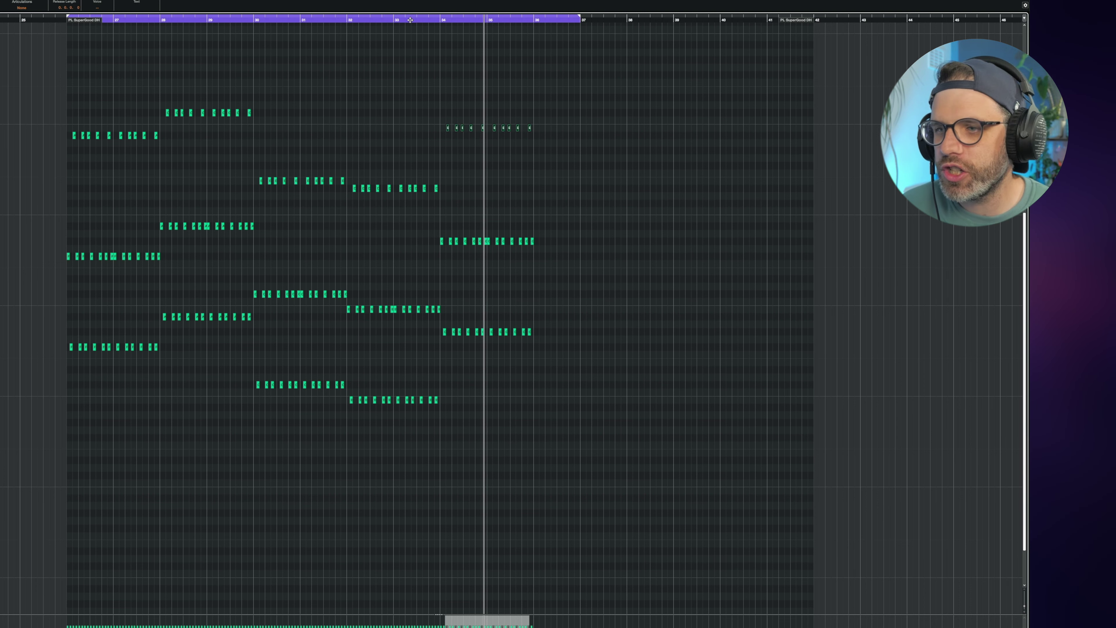
drag(580, 17, 814, 30)
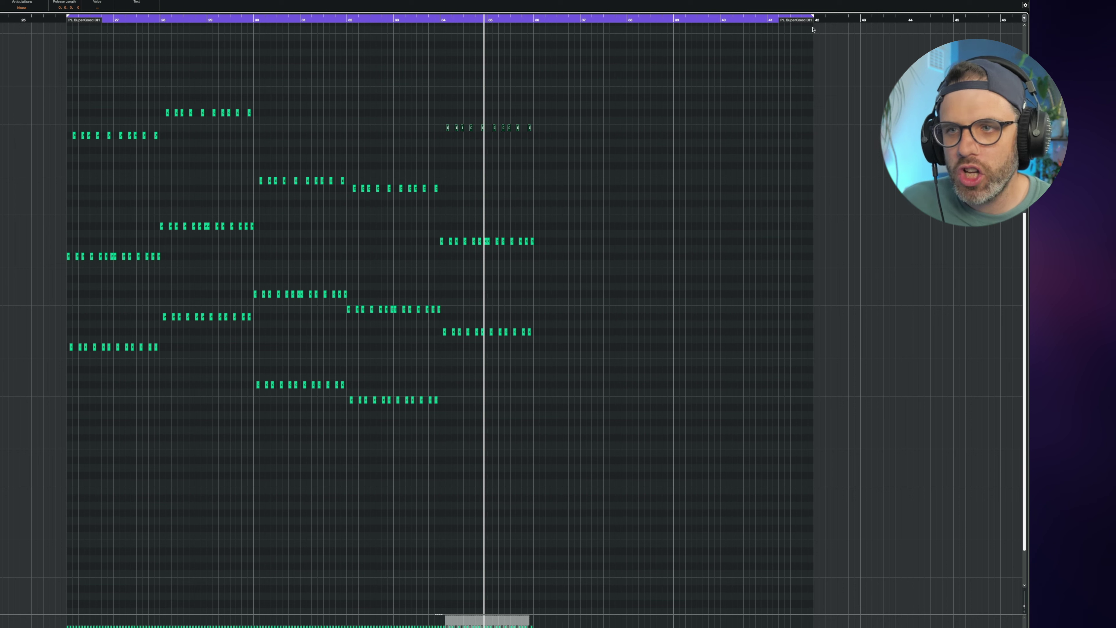
click(619, 102)
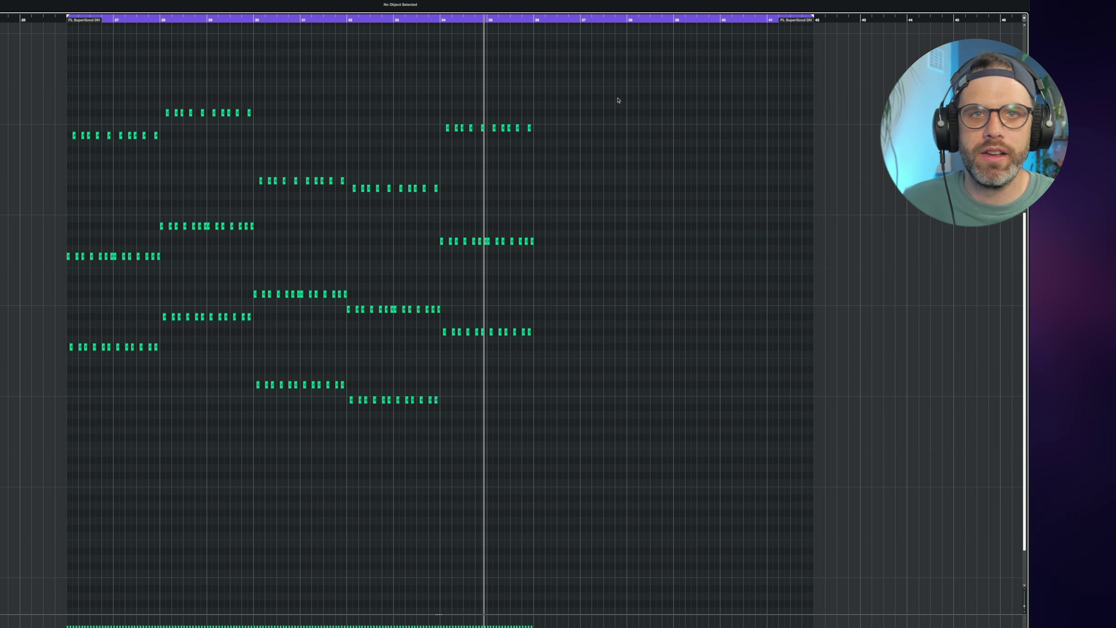
Duplicate the bar 34 pattern to bar 36, transposed down one semitone, lower its two lower rows one further semitone, and audition it.
drag(611, 57, 441, 357)
key(alt+d)
drag(314, 148, 415, 510)
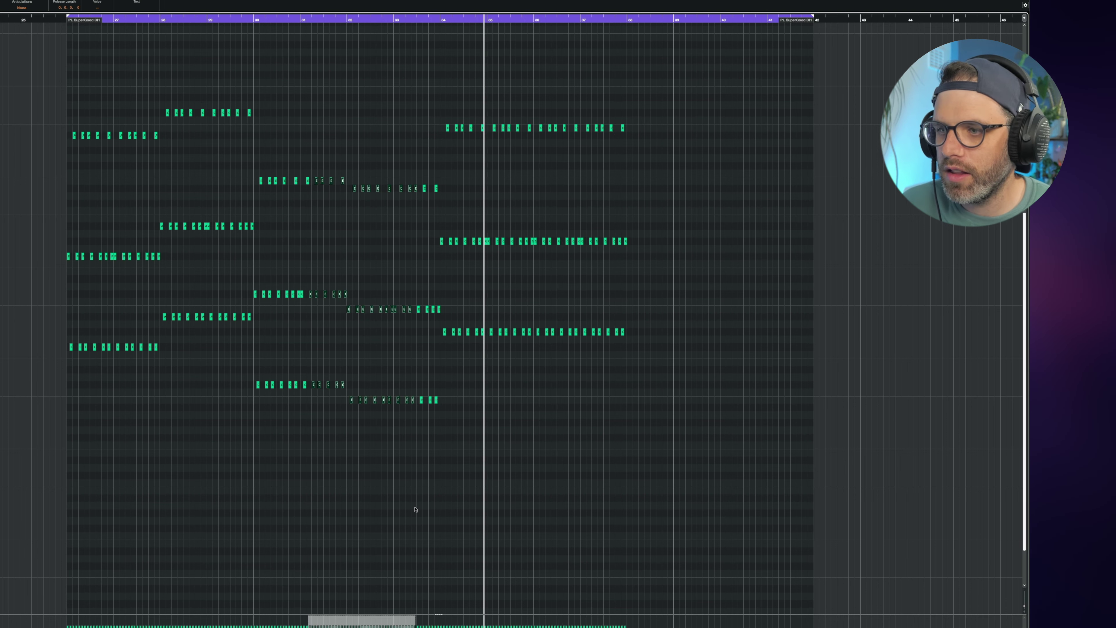
drag(695, 54, 535, 355)
key(Down)
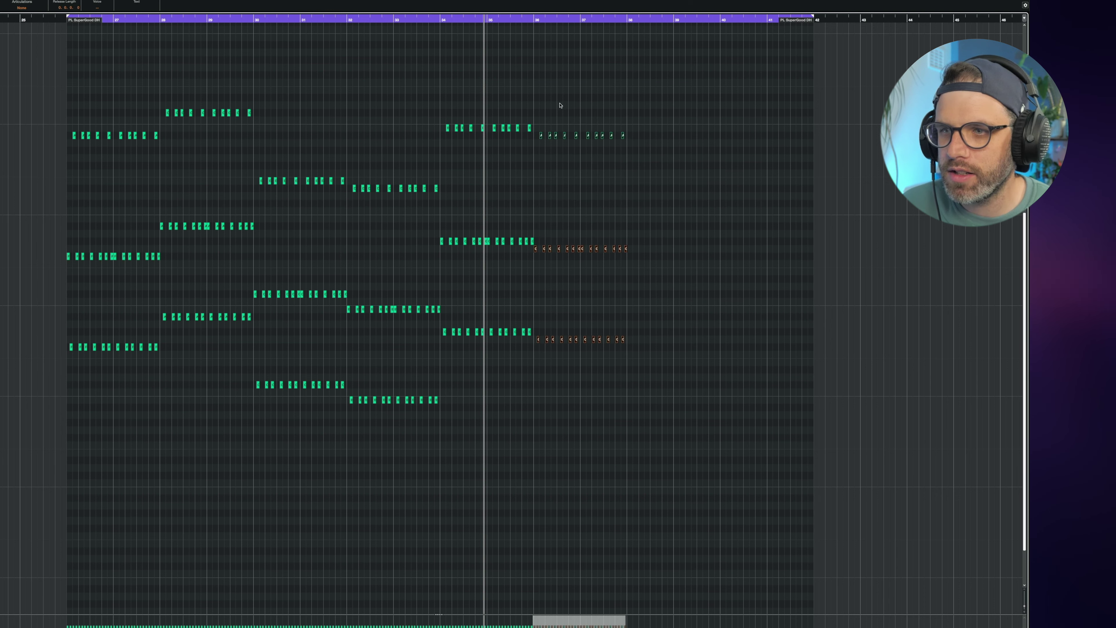
drag(638, 233, 535, 357)
key(Down)
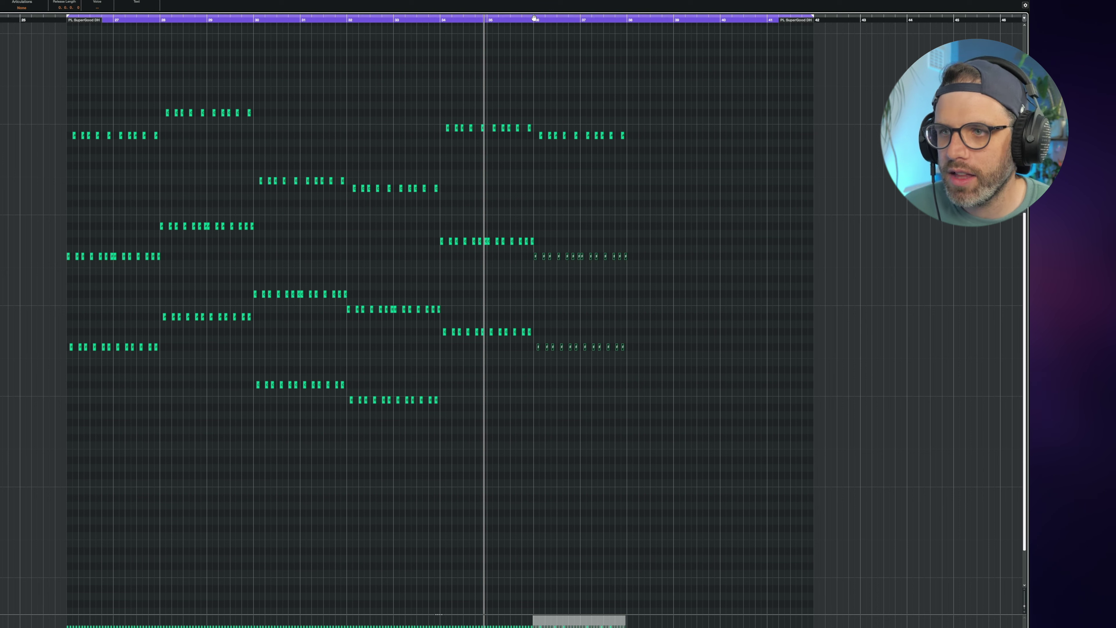
key(space)
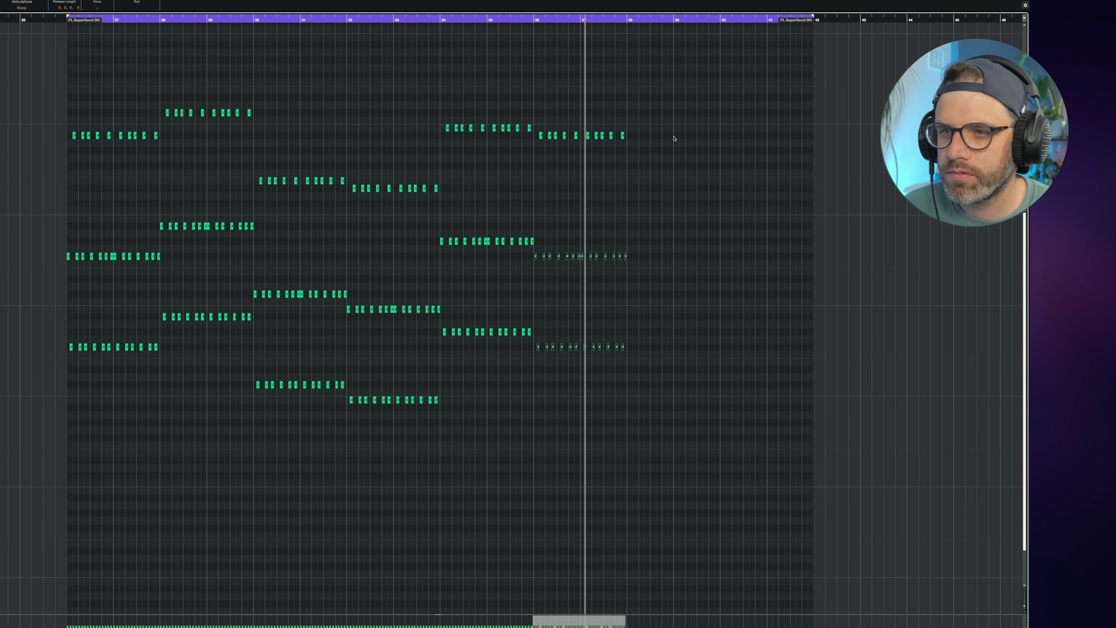
key(space)
Duplicate the bar 36 pattern to bar 38, transposed up four semitones, and raise the copy's highest row another four semitones.
drag(672, 99, 536, 398)
key(alt+d)
key(Up)
key(Up)
key(Up)
key(Up)
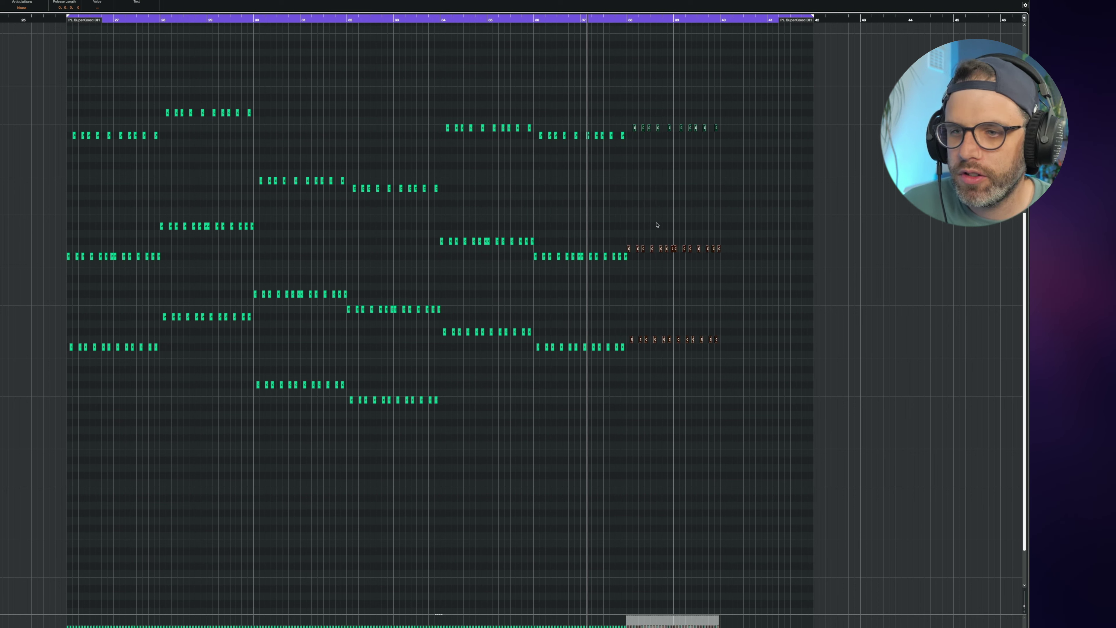
drag(756, 86, 626, 114)
key(Up)
key(Up)
key(Up)
key(Up)
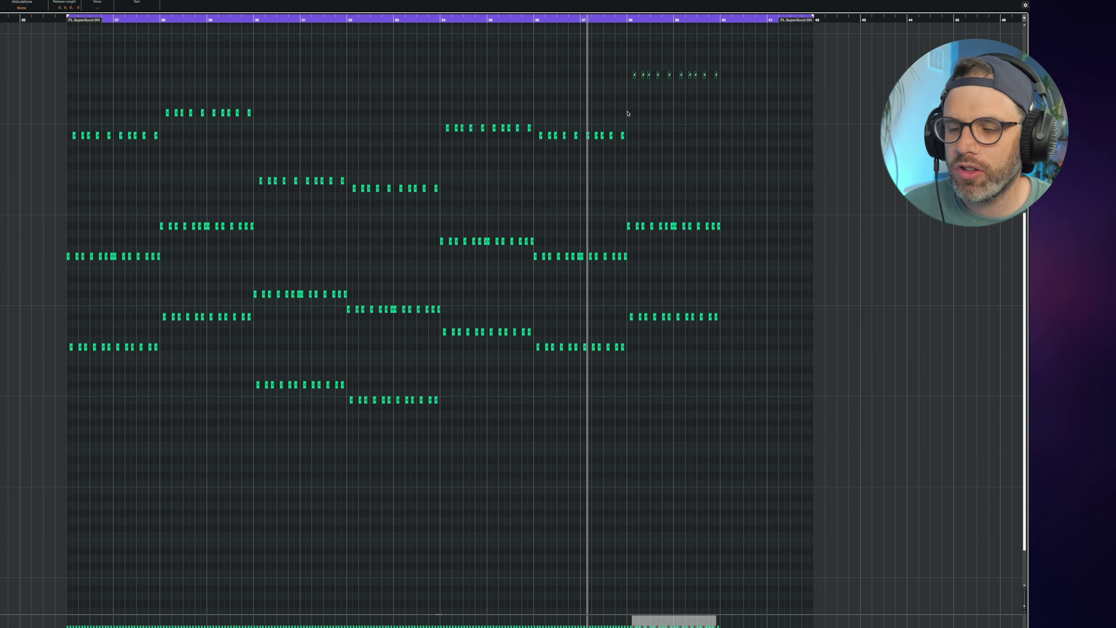
Raise the two lower rows of the bar 38 pattern five semitones and play the progression from just before bar 37.
key(space)
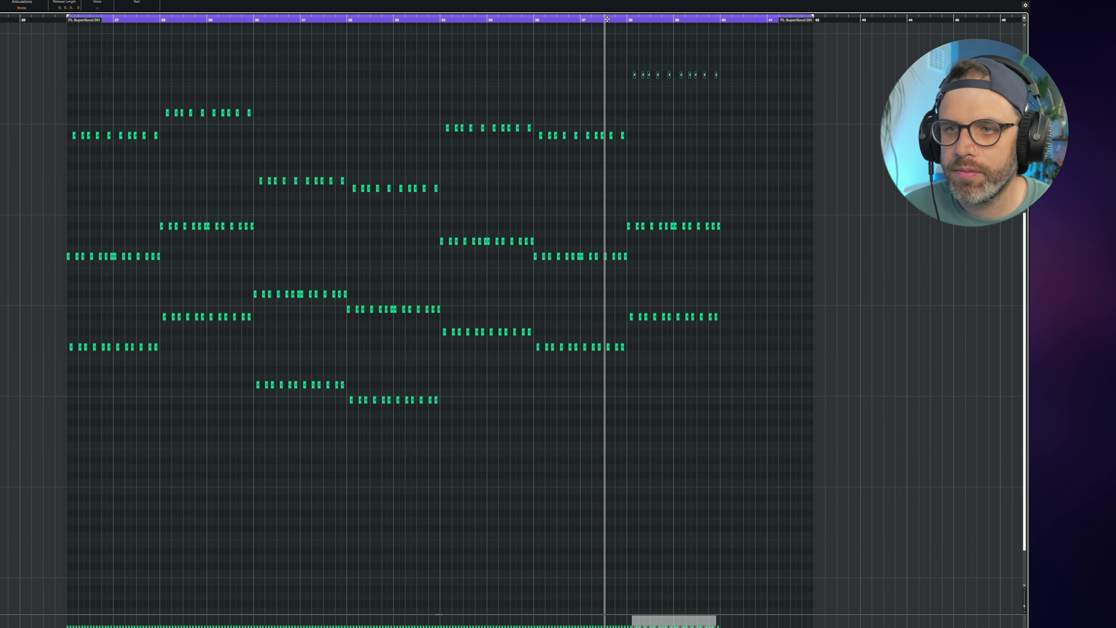
drag(774, 175, 629, 336)
key(Up)
key(Up)
key(Up)
key(Up)
key(Up)
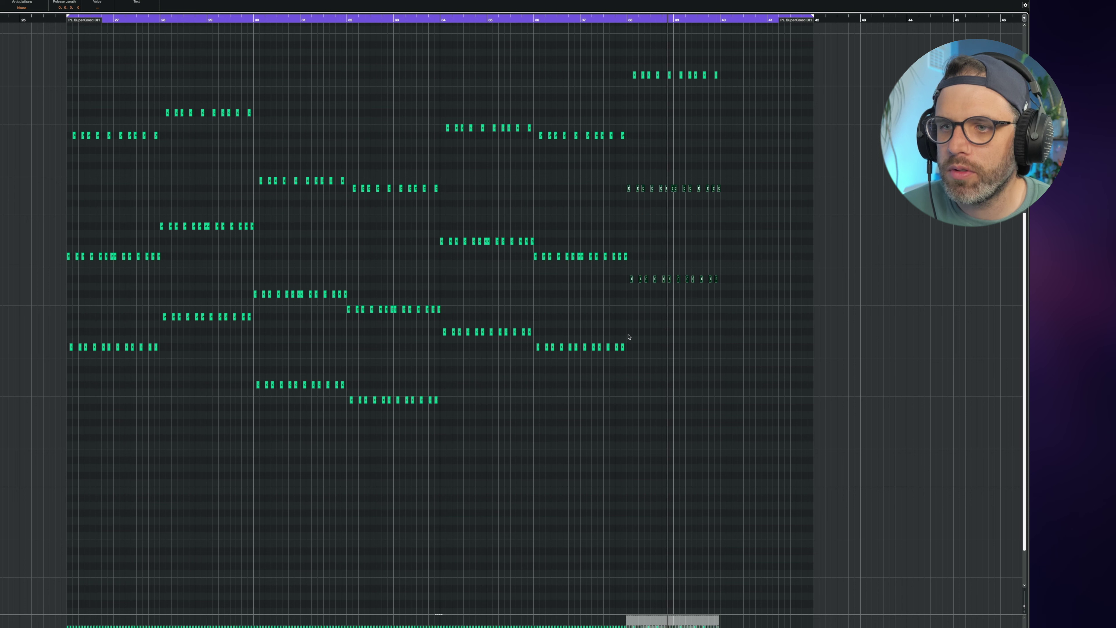
click(577, 20)
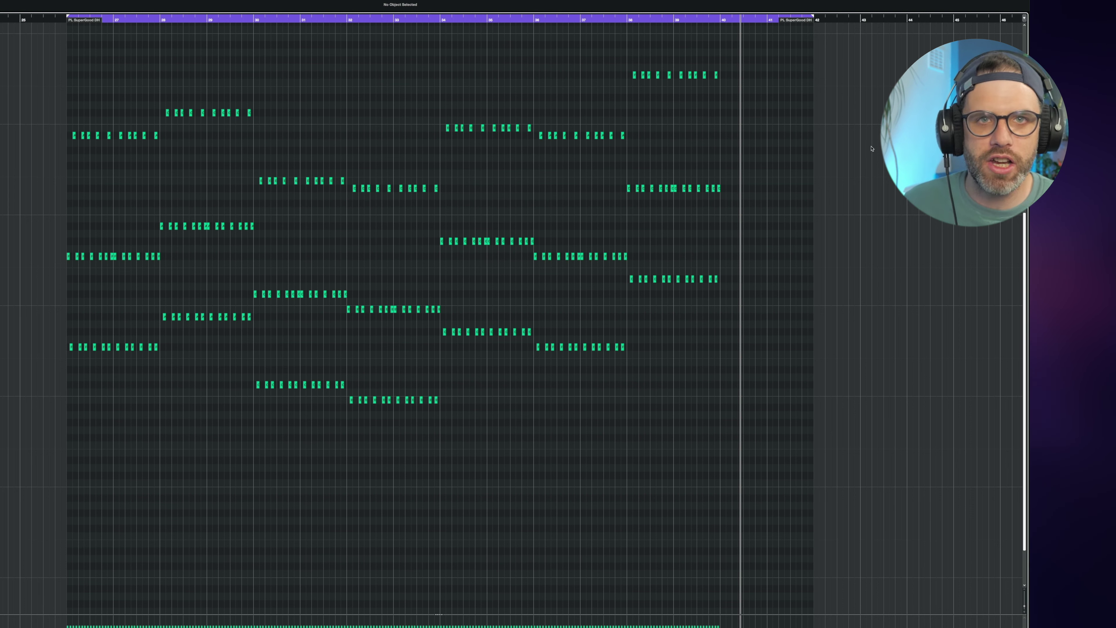
Duplicate the bar 38 pattern to bar 40, transposed down four semitones, and raise the copy's highest row by one semitone.
drag(781, 58, 627, 297)
key(super+d)
key(Down)
key(Down)
key(Down)
key(Down)
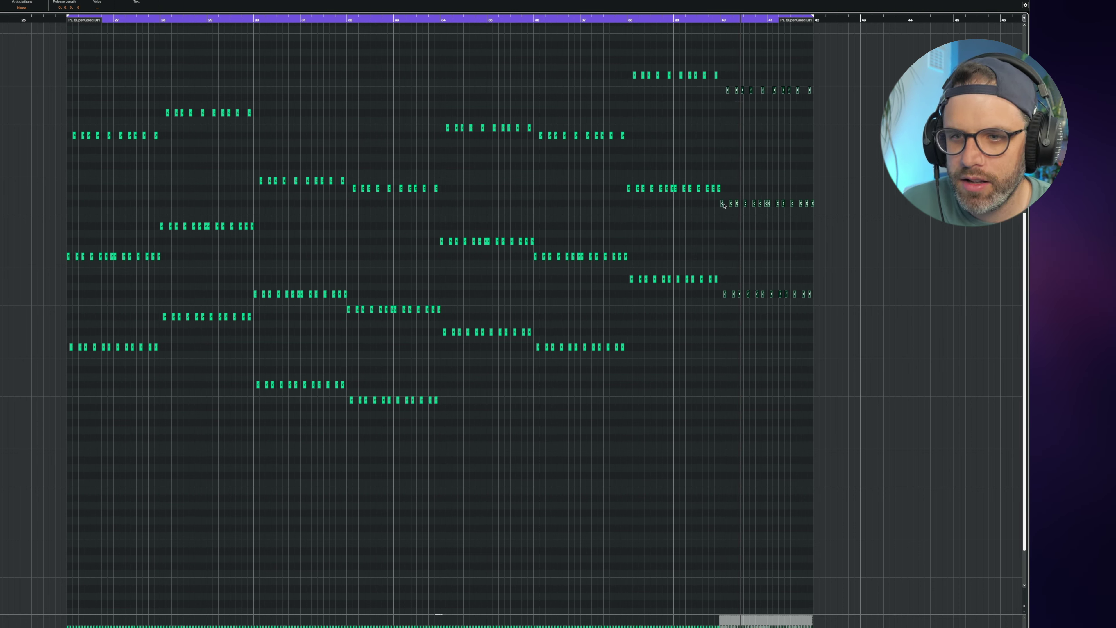
drag(832, 88, 724, 116)
key(Up)
Transpose all bar 41 notes up two semitones, lower their highest row one semitone, and audition from bar 39.
drag(853, 71, 770, 338)
key(Up)
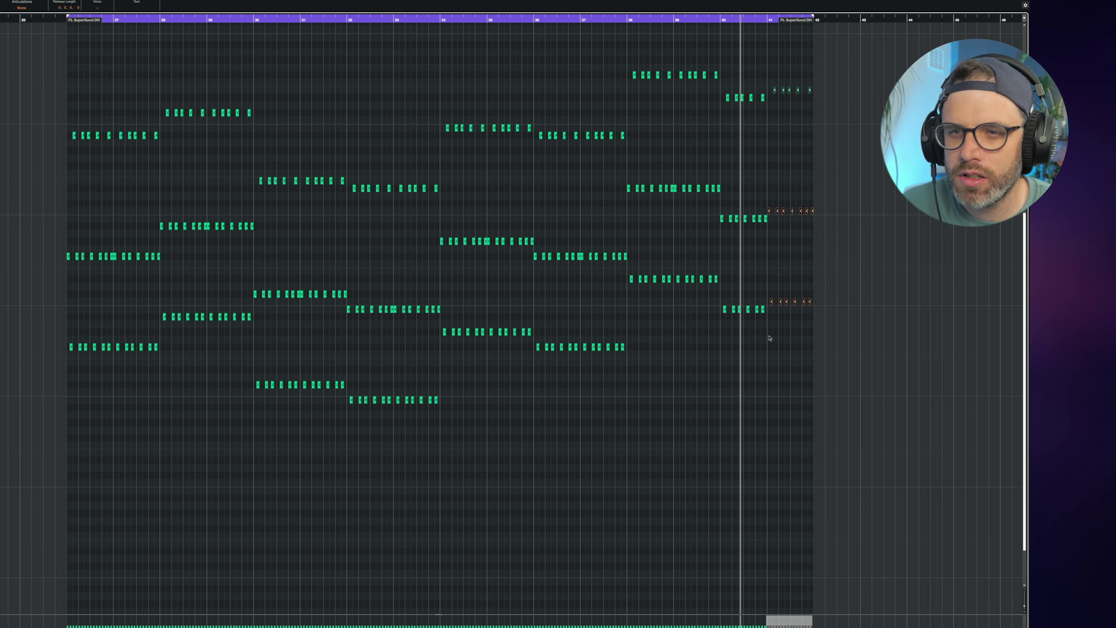
key(Up)
drag(866, 54, 770, 89)
key(Down)
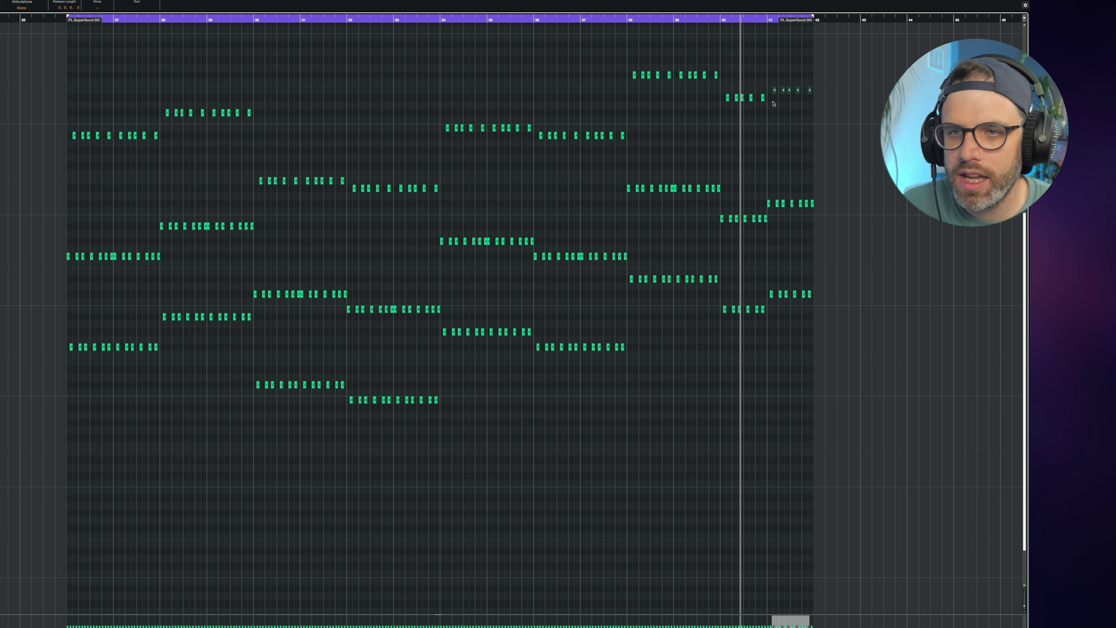
click(693, 17)
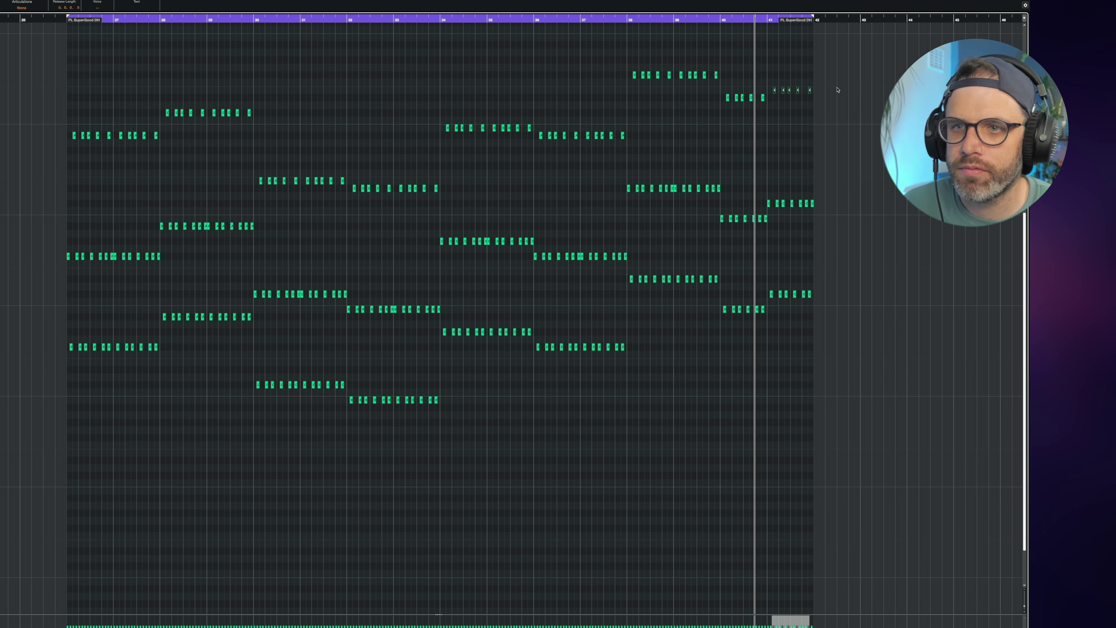
key(space)
Raise bar 41's highest row two semitones, lower its last note five semitones, and audition the ending.
drag(837, 88, 771, 91)
key(Up)
key(Up)
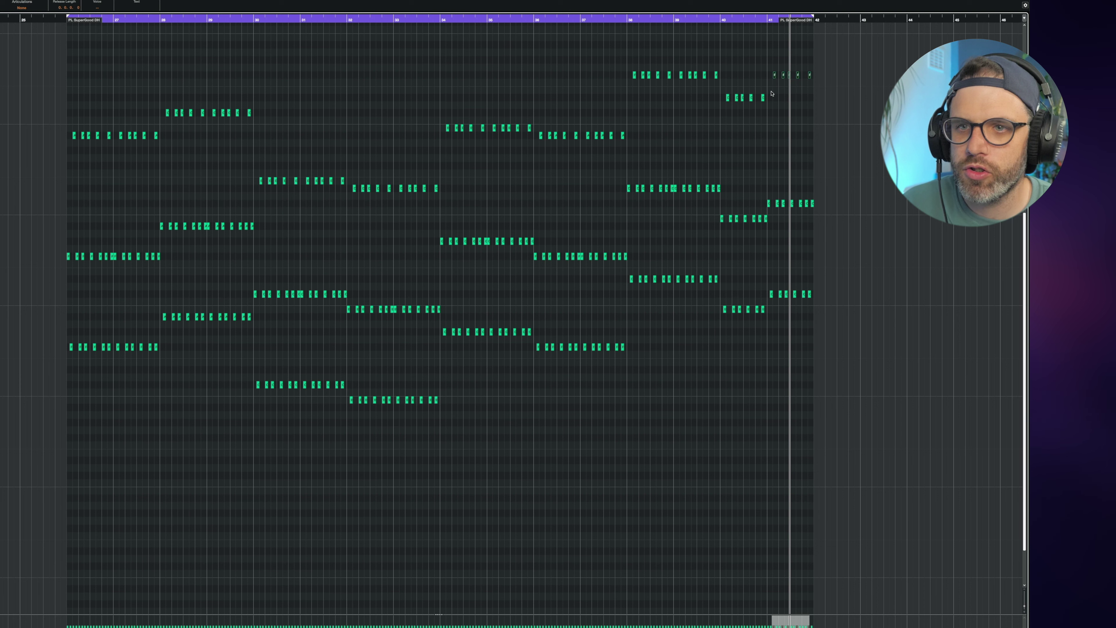
click(701, 18)
key(space)
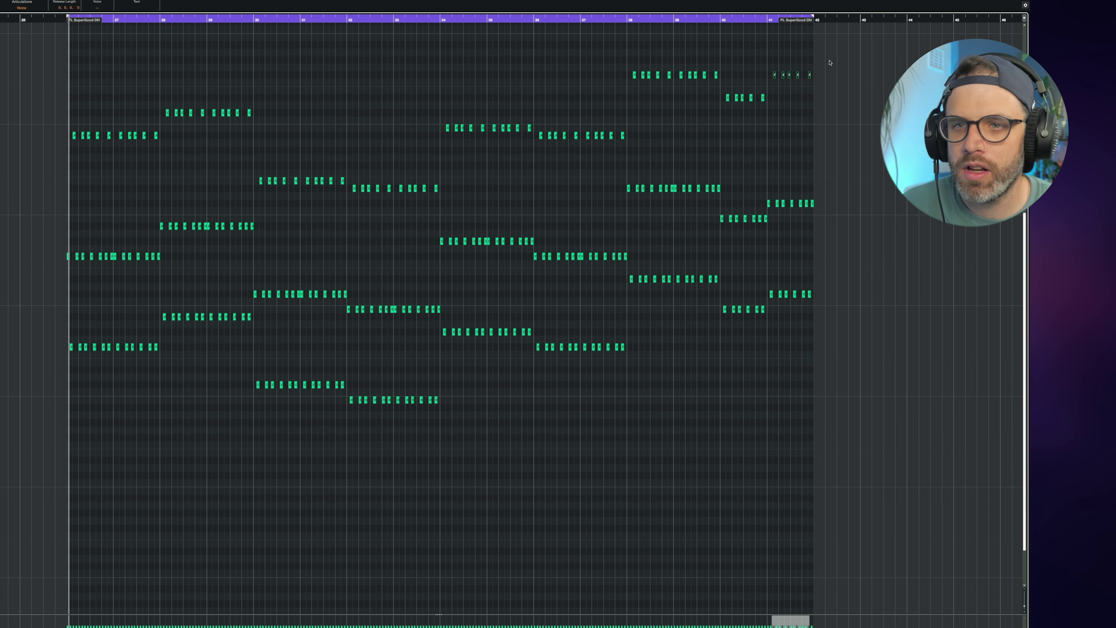
drag(830, 60, 806, 86)
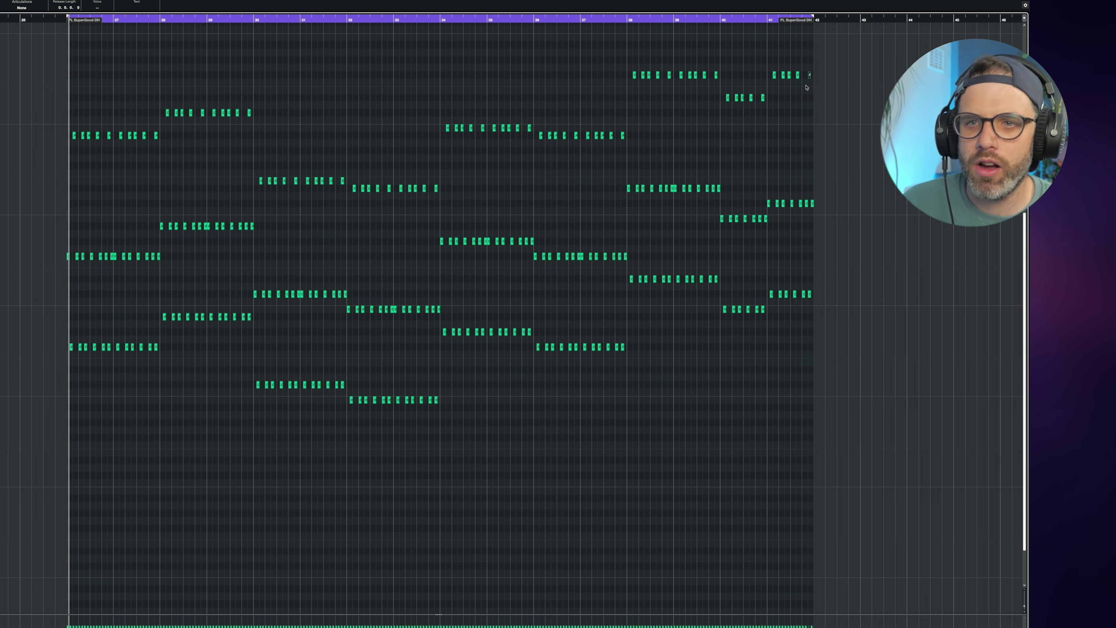
click(762, 21)
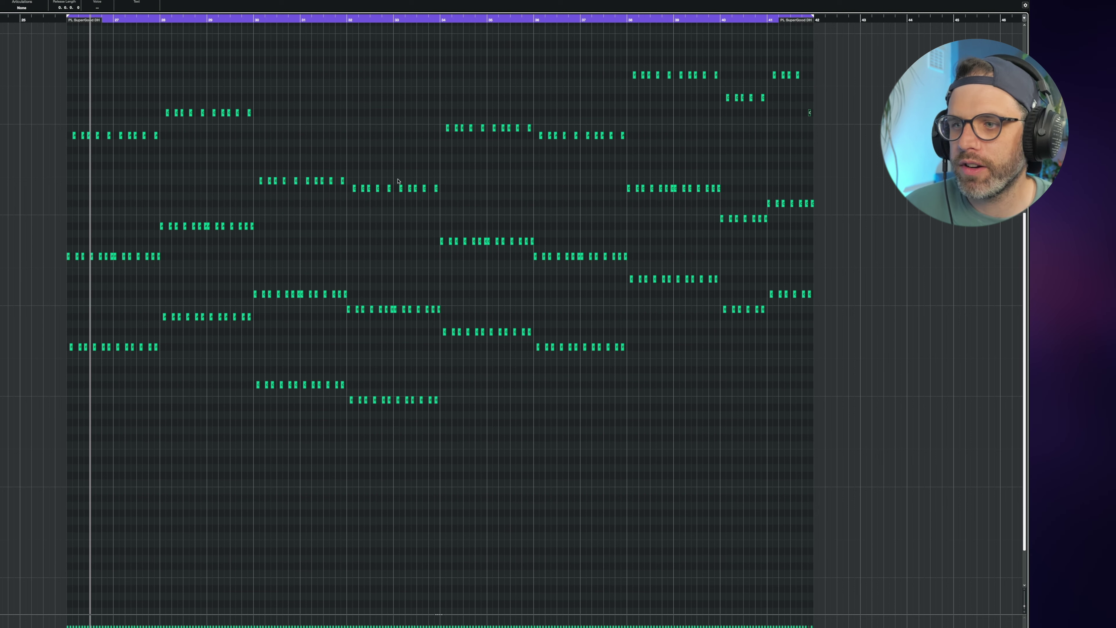
Try raising bar 37's highest-row notes eight semitones, with the last two three semitones lower, and play the result.
drag(175, 127, 120, 143)
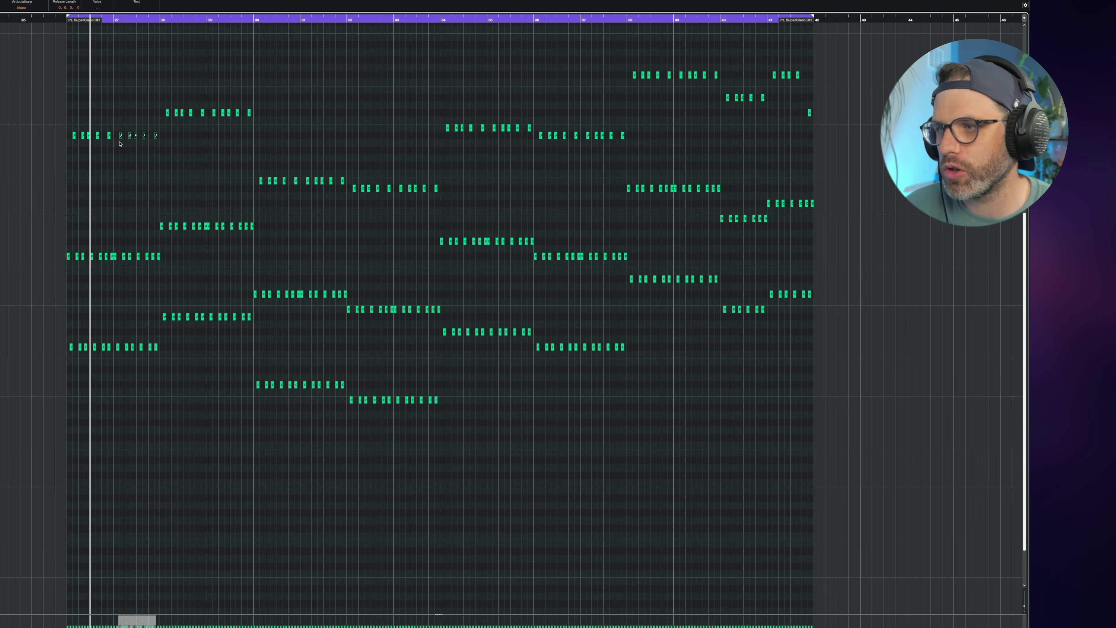
key(alt+Up)
key(alt+Up)
key(alt+Up)
key(alt+Up)
key(alt+Up)
key(alt+Up)
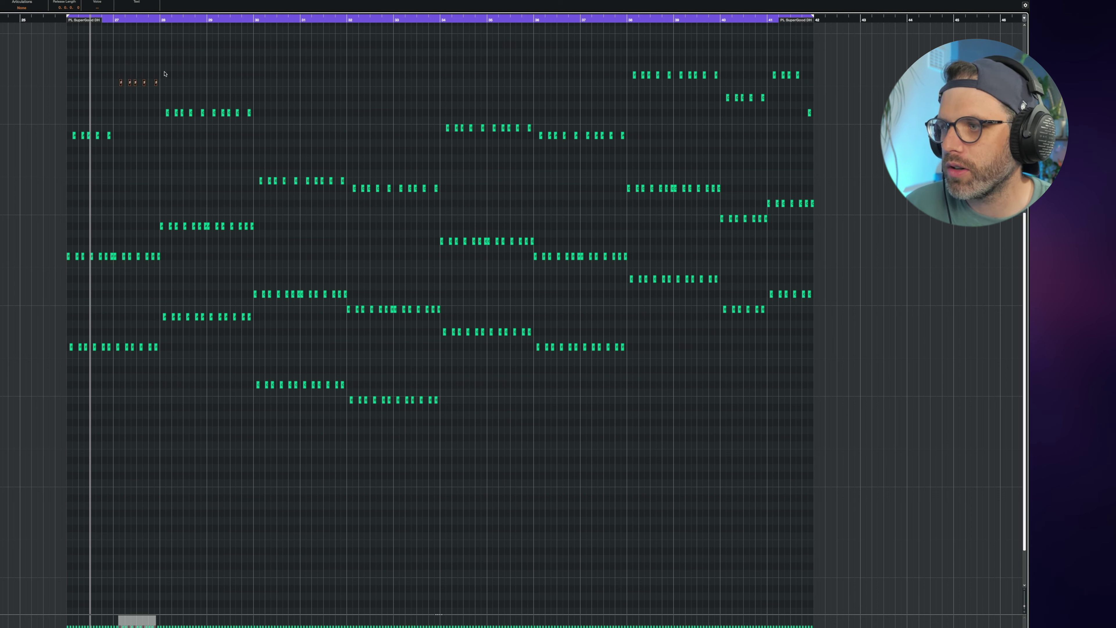
drag(166, 70, 138, 87)
key(alt+Down)
key(alt+Down)
key(alt+Down)
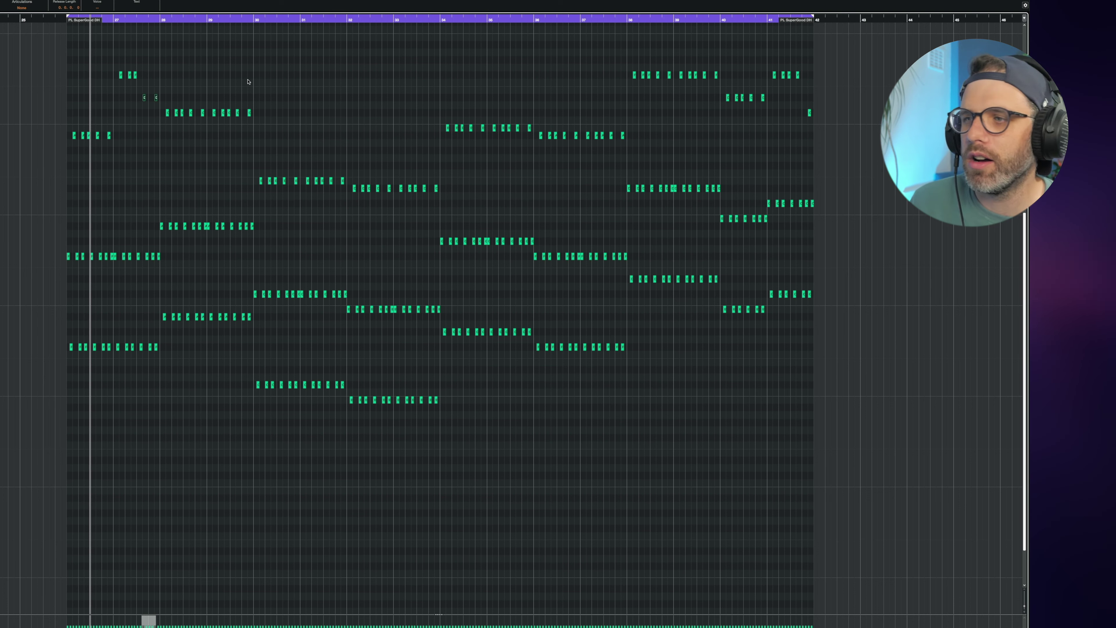
key(space)
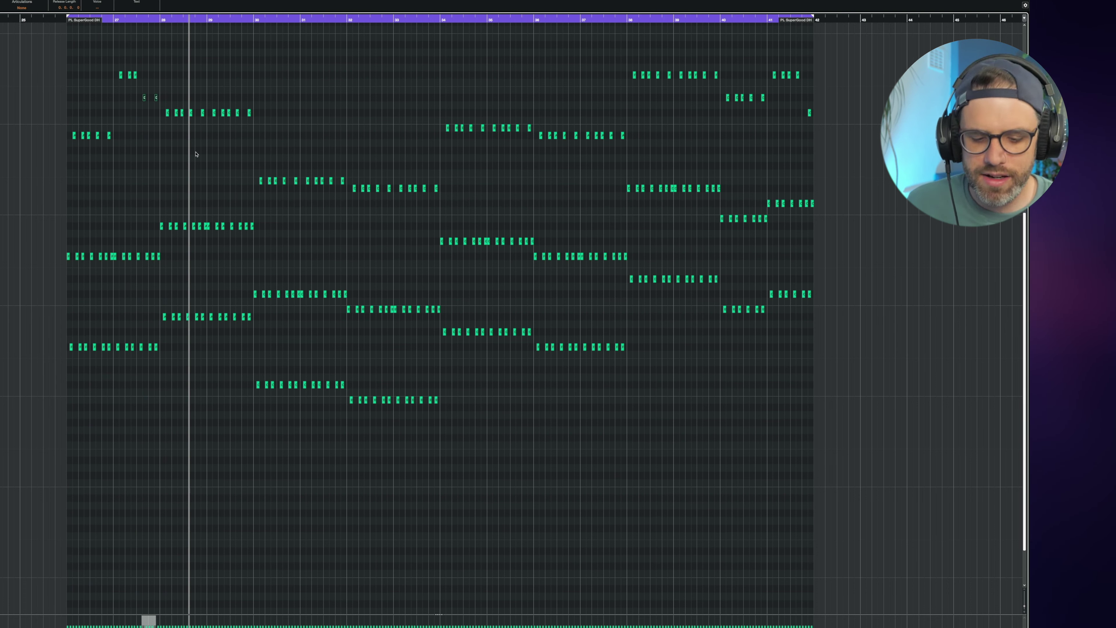
Try lowering the last two highest-row notes of bar 37 four further semitones and play from bar 37.
key(Down)
key(Down)
key(Down)
key(Down)
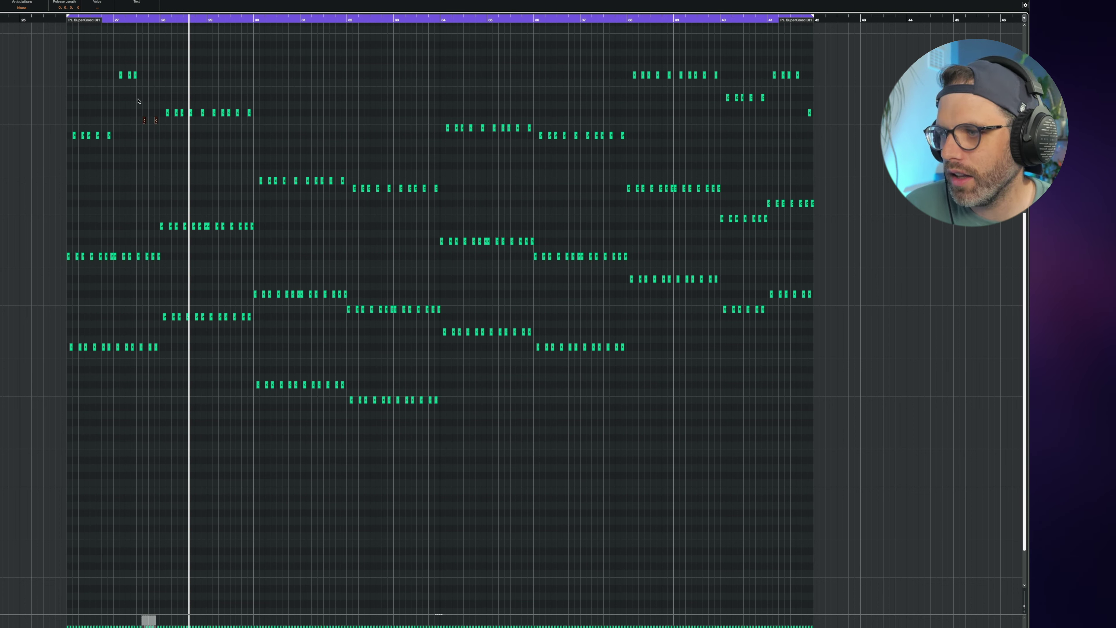
click(112, 18)
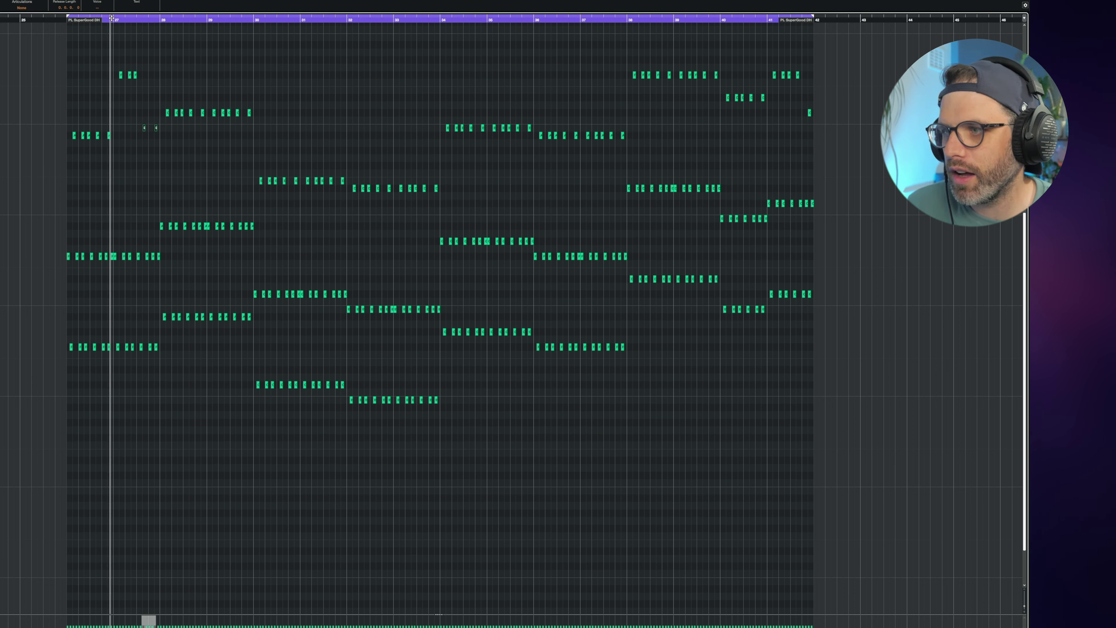
key(space)
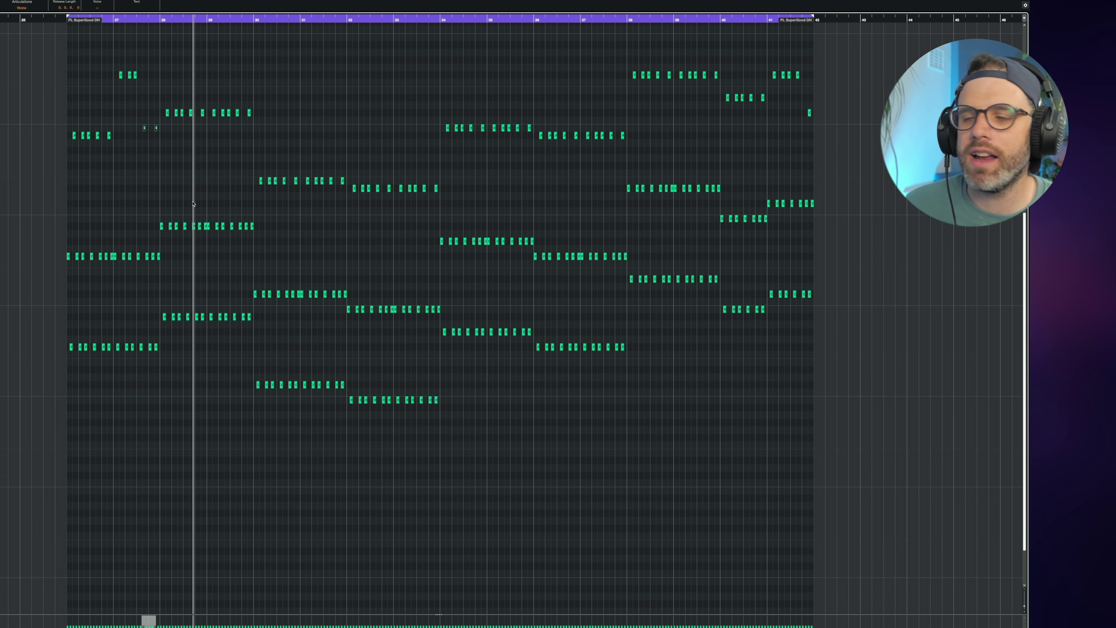
Undo the pitch changes made to bar 37's highest-row notes and clear the selection.
key(super+z)
key(super+z)
key(super+z)
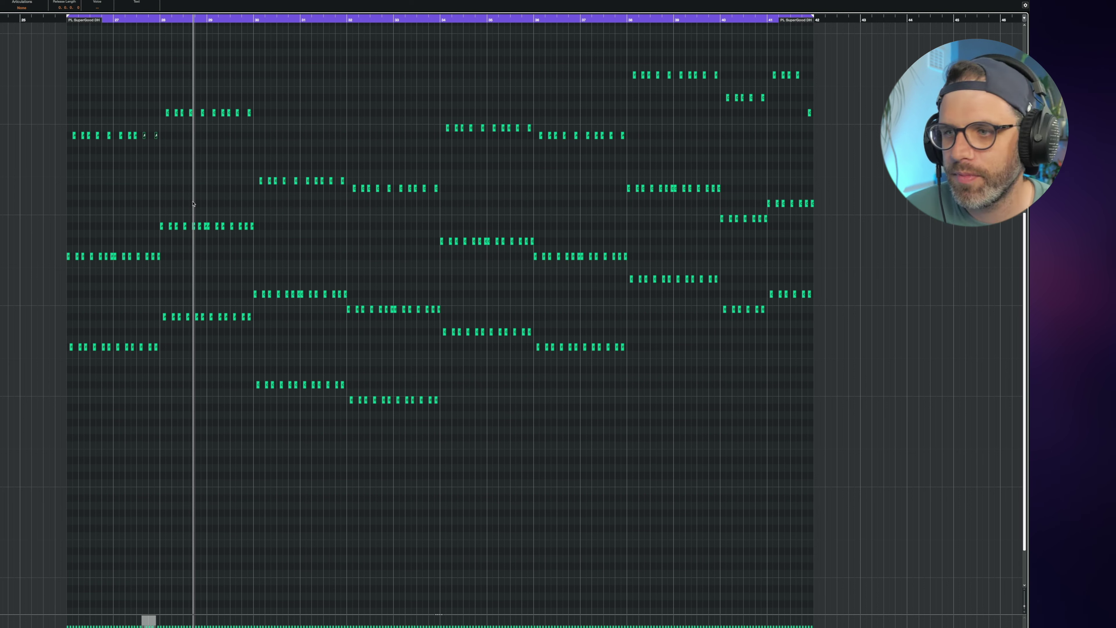
click(194, 204)
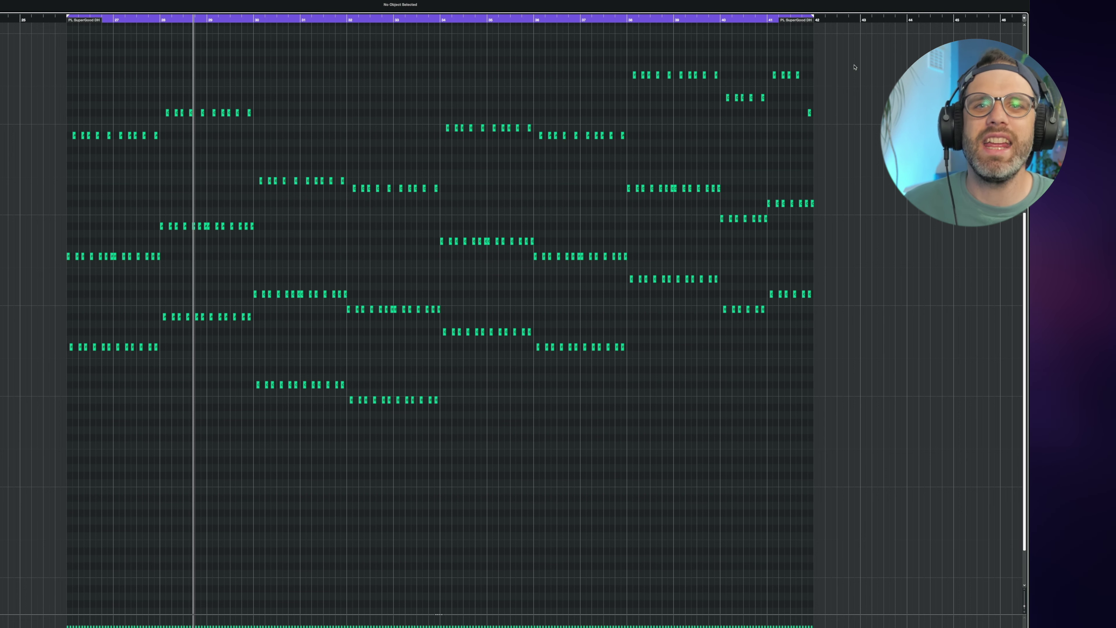
Transpose all notes of the progression from bar 26 to bar 42 down four semitones.
drag(855, 67, 33, 474)
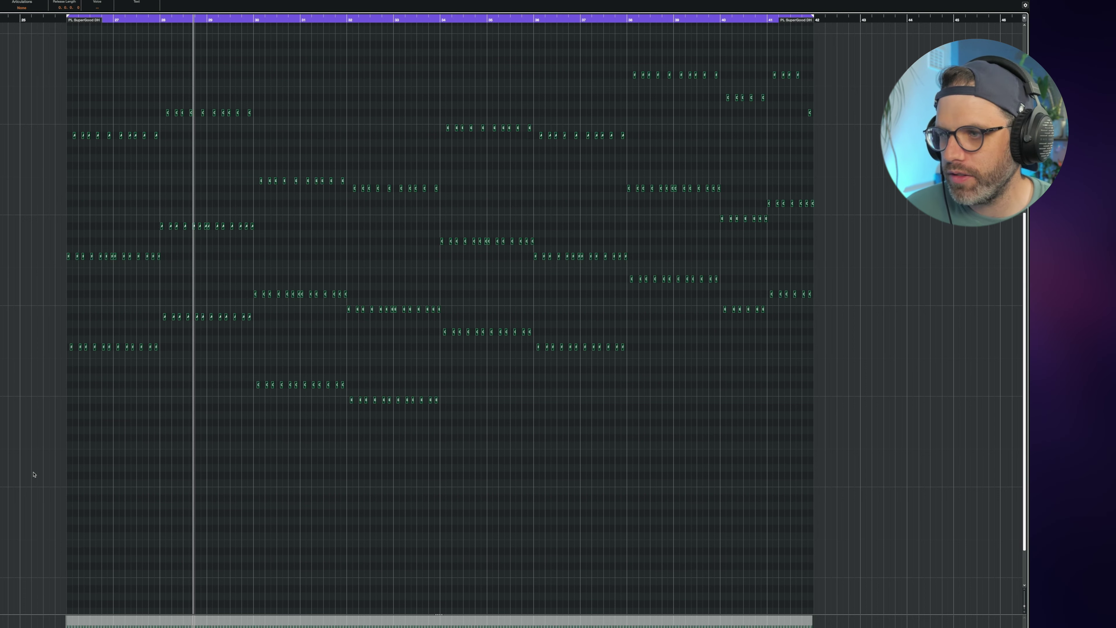
key(Down)
key(Down)
key(Down)
key(Down)
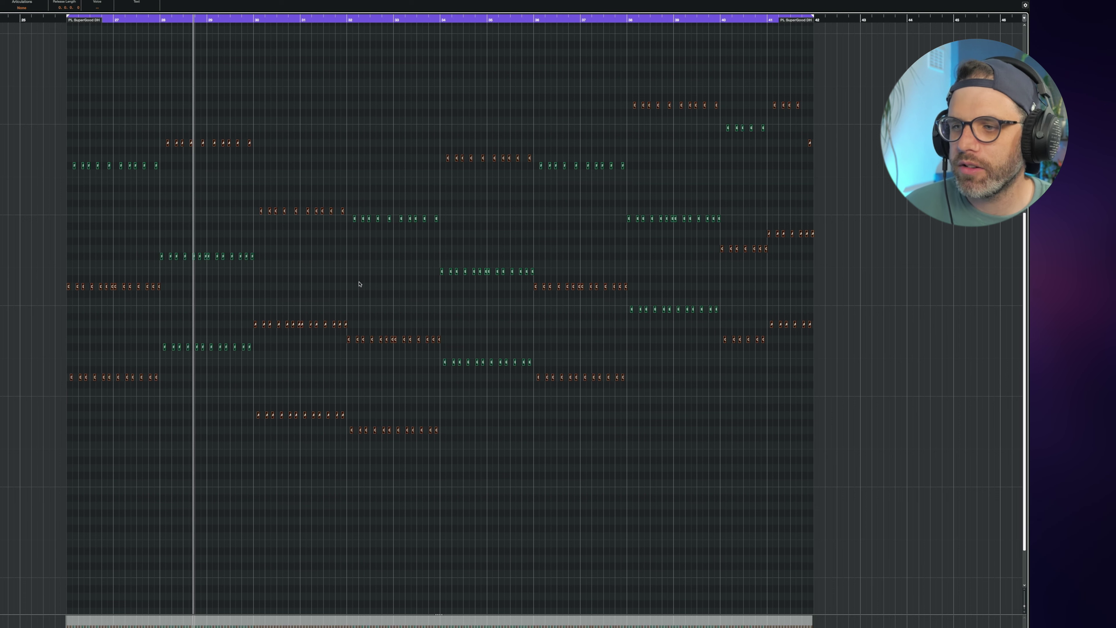
Switch the note colouring so all notes share one colour, and play the transposed progression.
drag(302, 276, 399, 468)
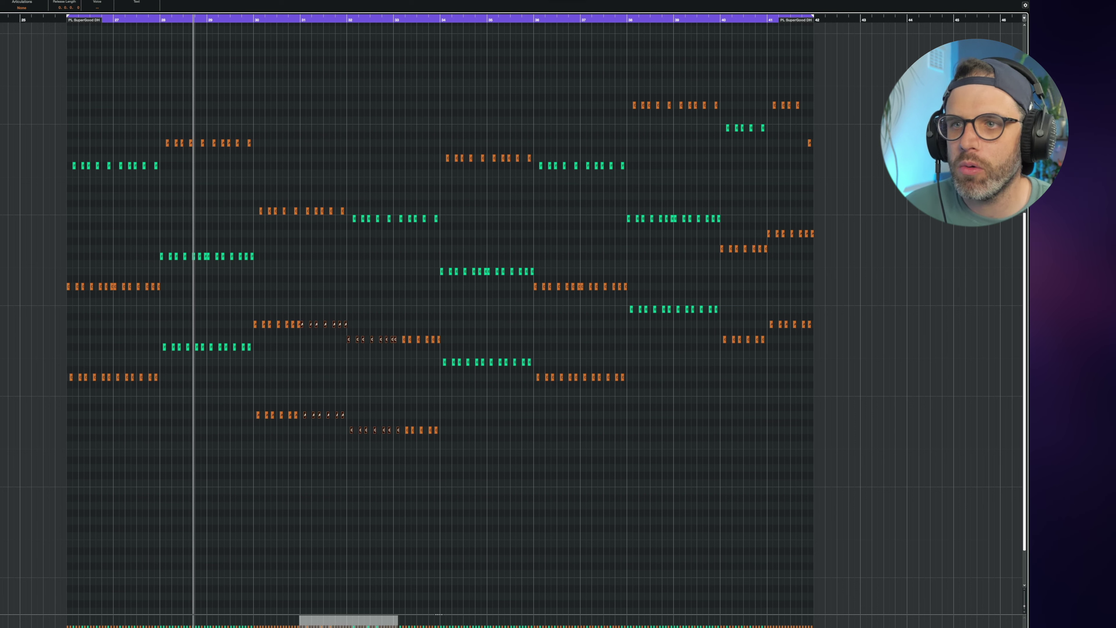
click(564, 56)
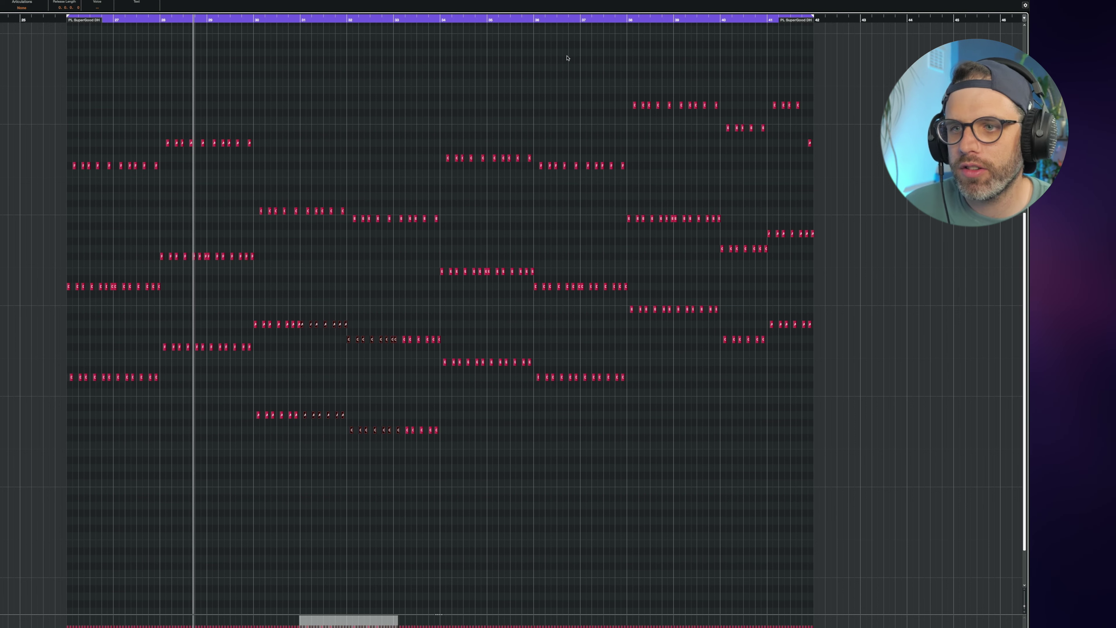
key(space)
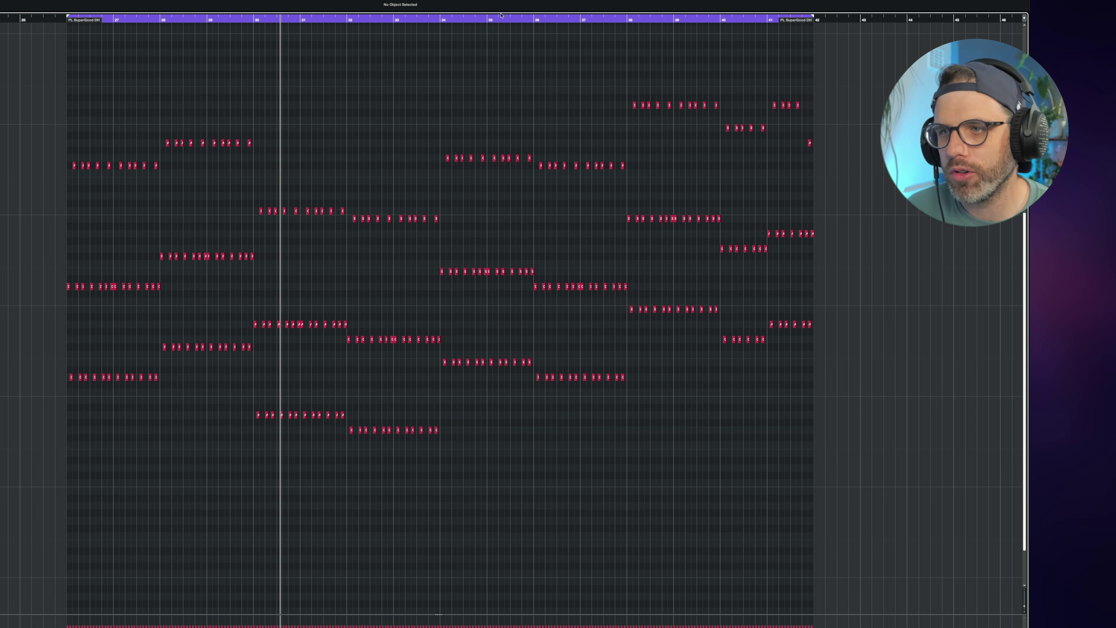
Stop playback, colour the notes by Scale/Chords, and set the editor scale to natural minor.
key(space)
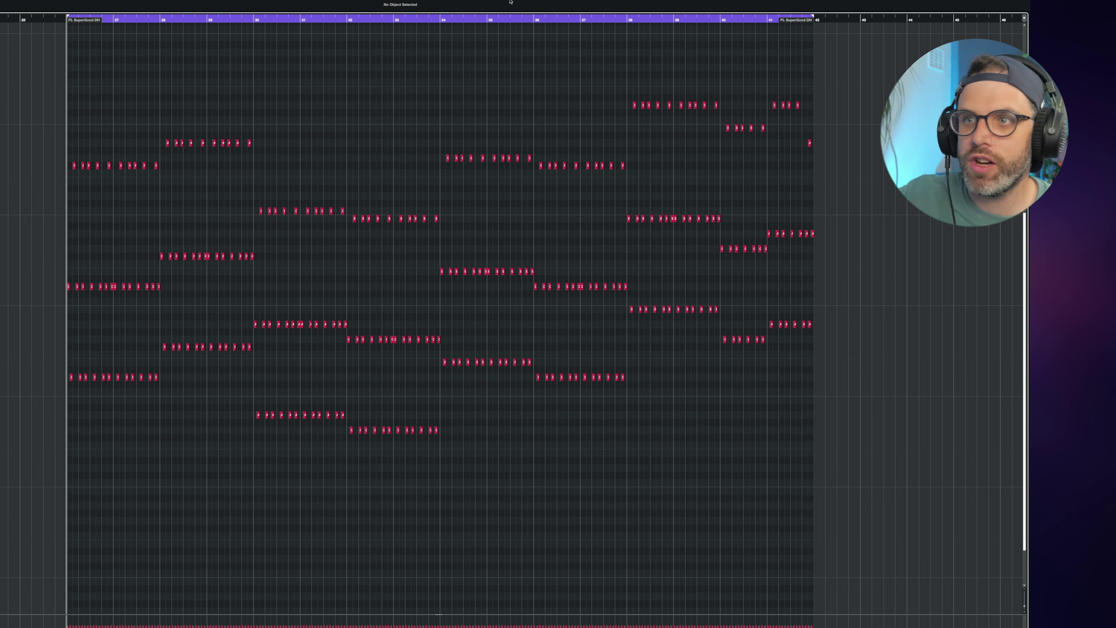
click(571, 33)
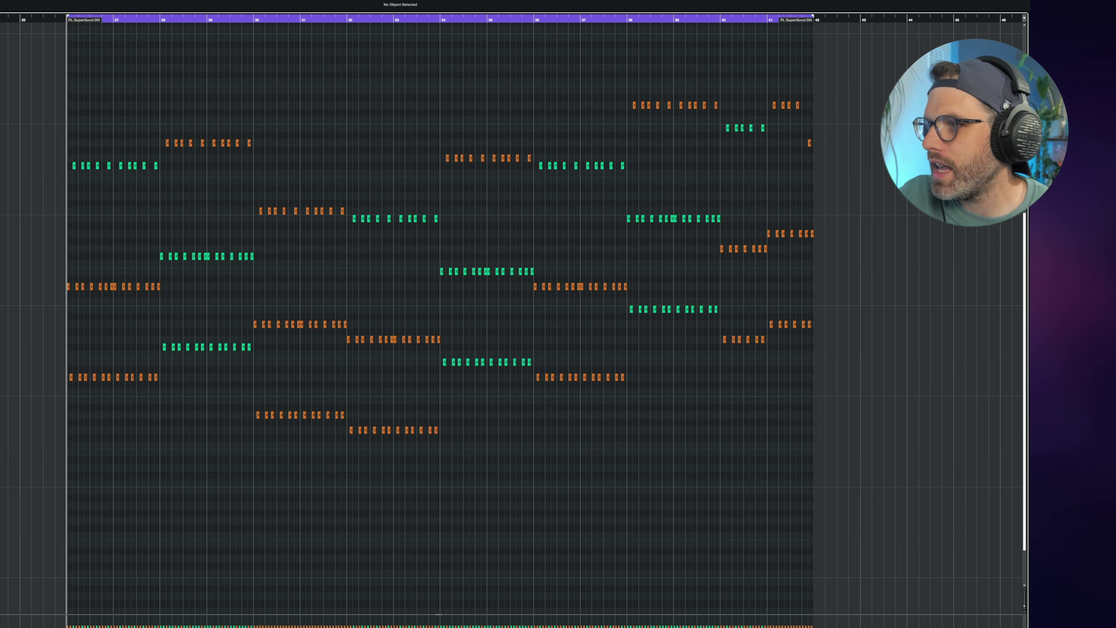
click(1, 115)
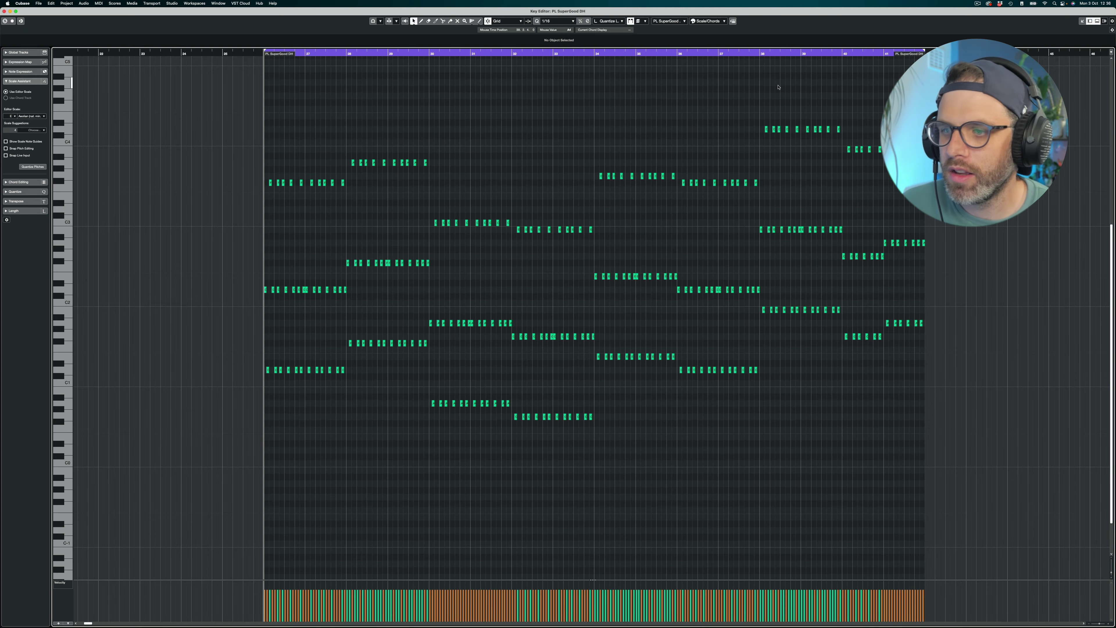
Close the key editor, copy the 16-bar part at bar 26 onto the LD Stab Lead DH track, and play it.
key(Return)
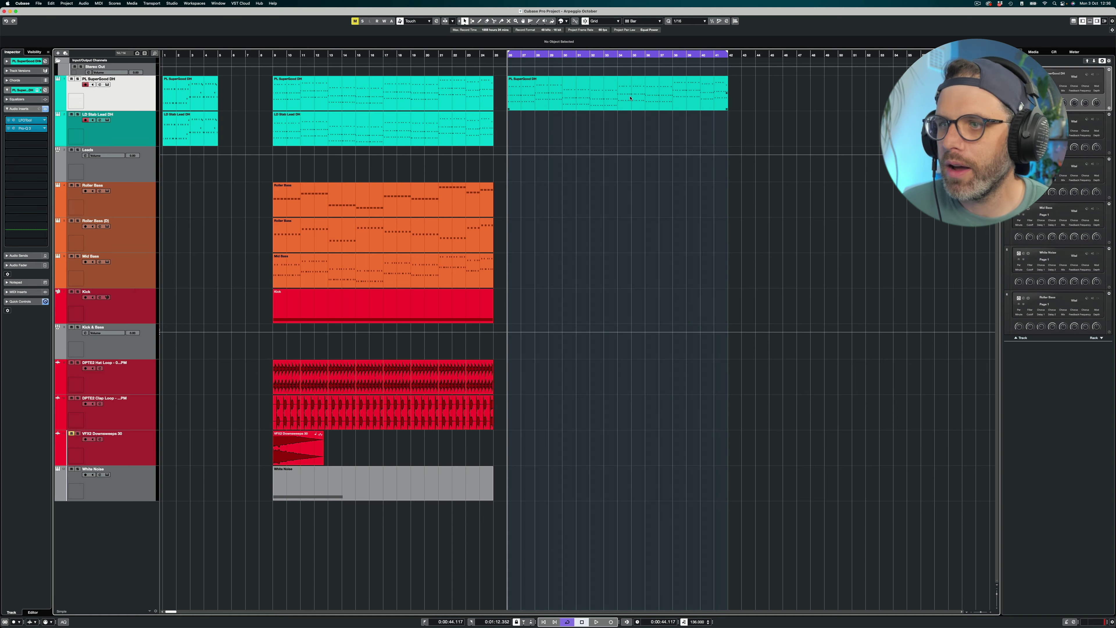
drag(529, 85, 529, 116)
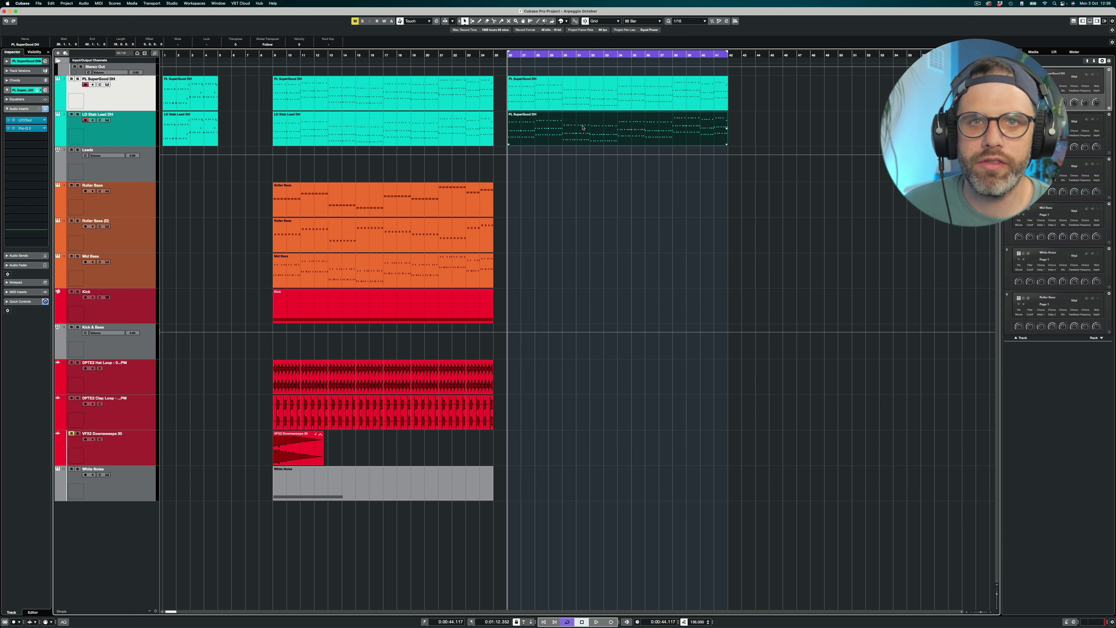
key(space)
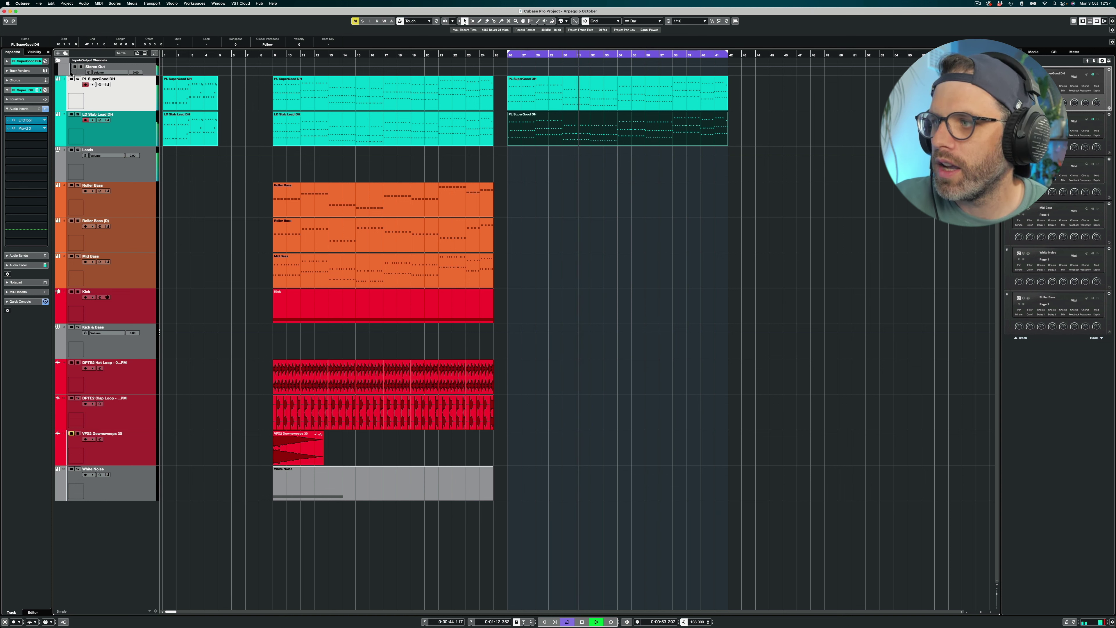
Solo the PL SuperGood DH and LD Stab Lead DH tracks during playback, then stop.
click(78, 79)
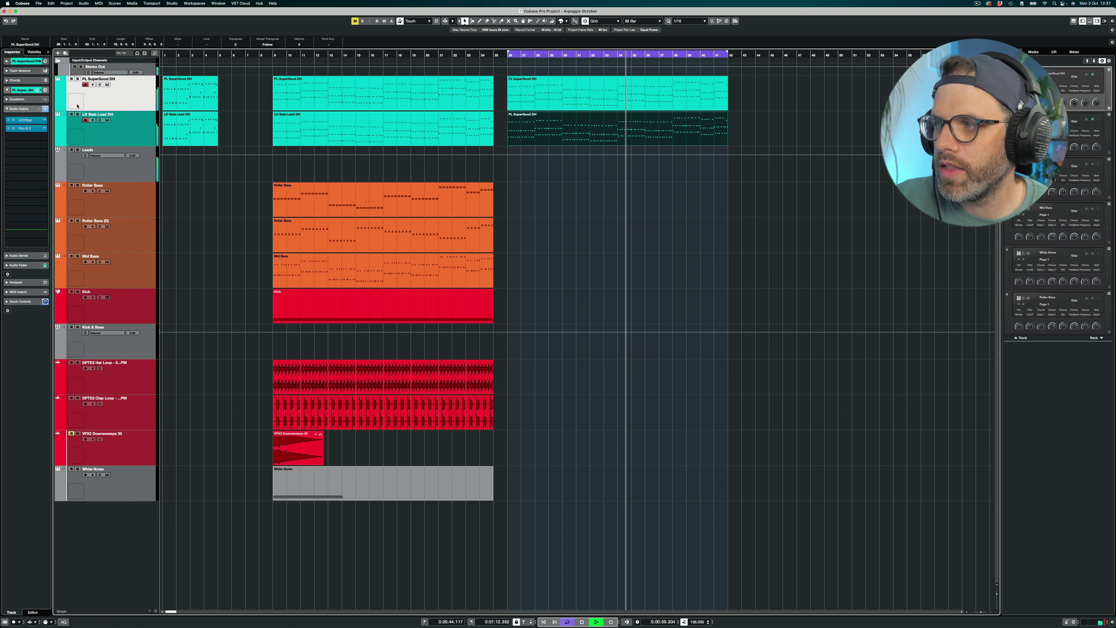
click(77, 115)
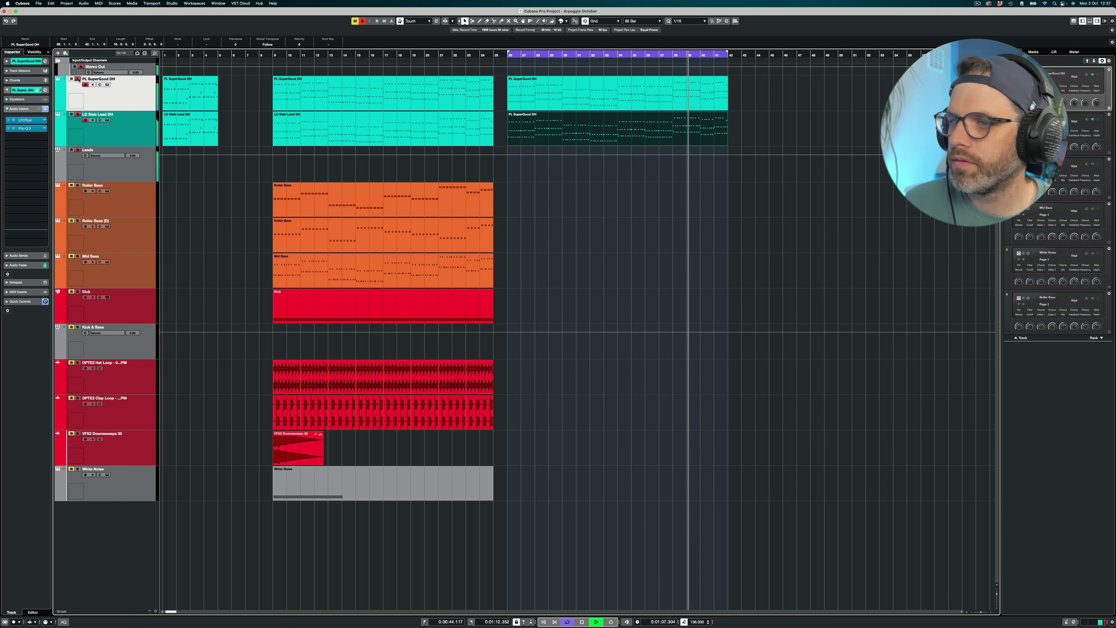
key(space)
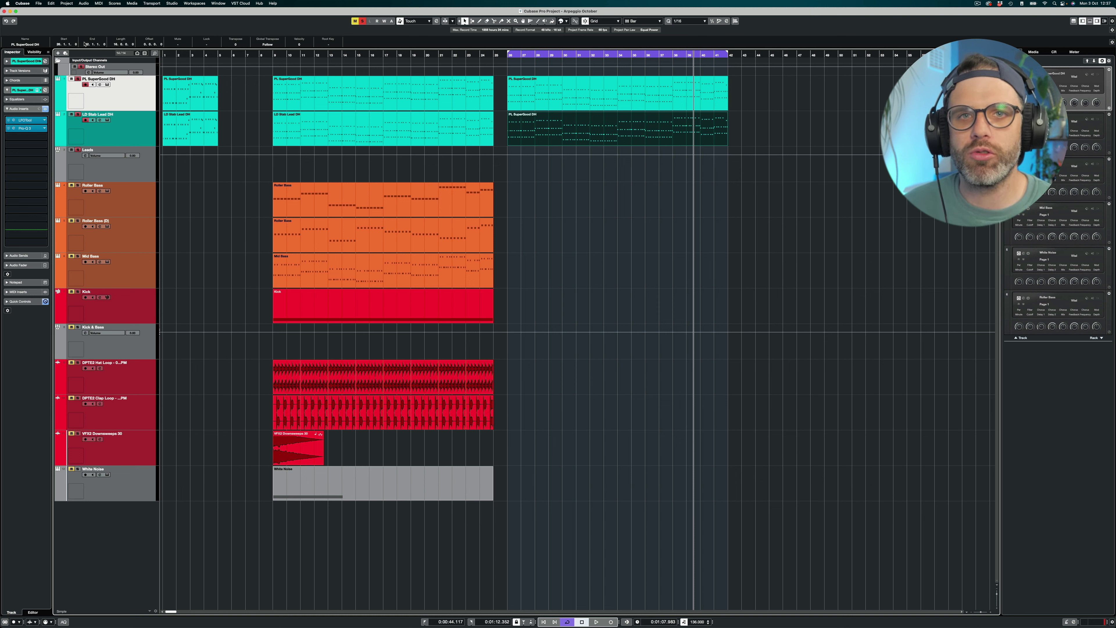
click(590, 89)
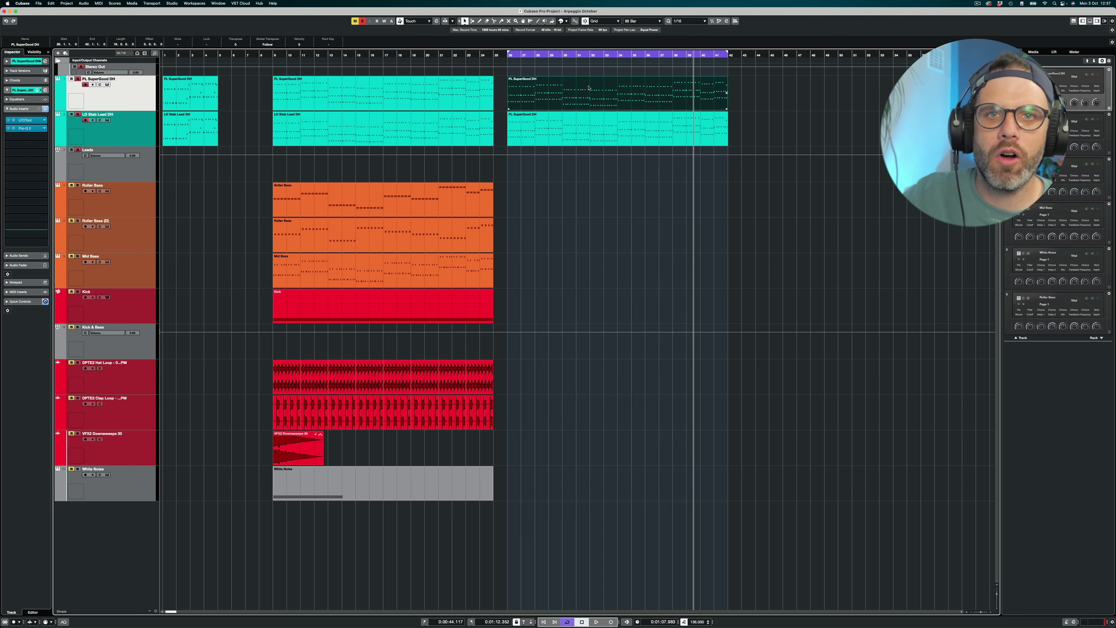
click(577, 121)
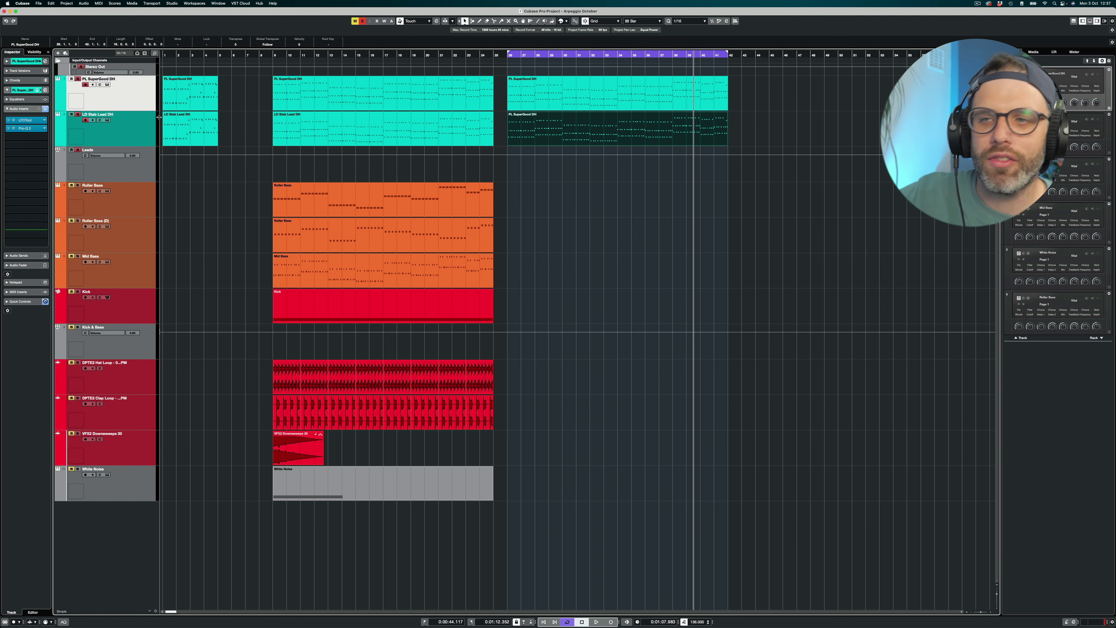
click(504, 129)
key(space)
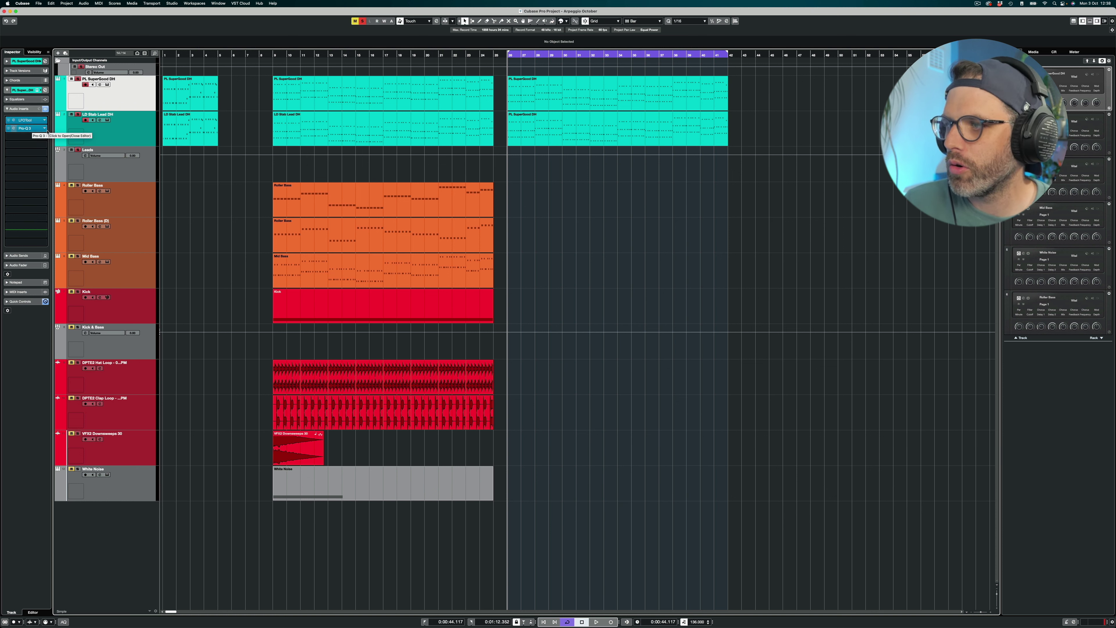
Examine the LFOTool insert on the PL SuperGood DH track and close its window.
key(Down)
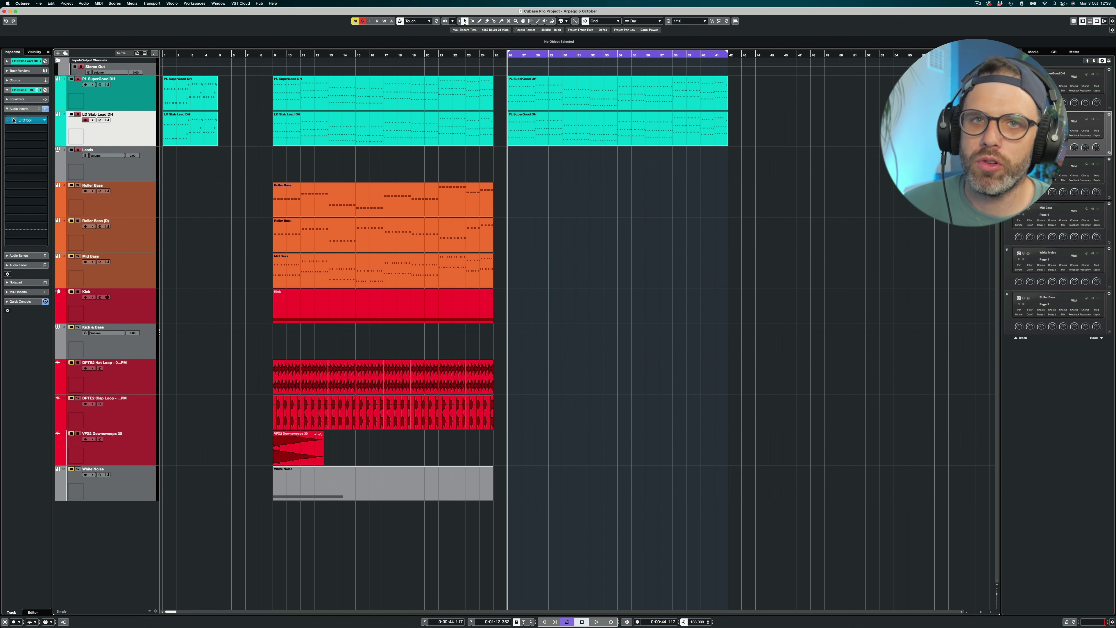
click(125, 101)
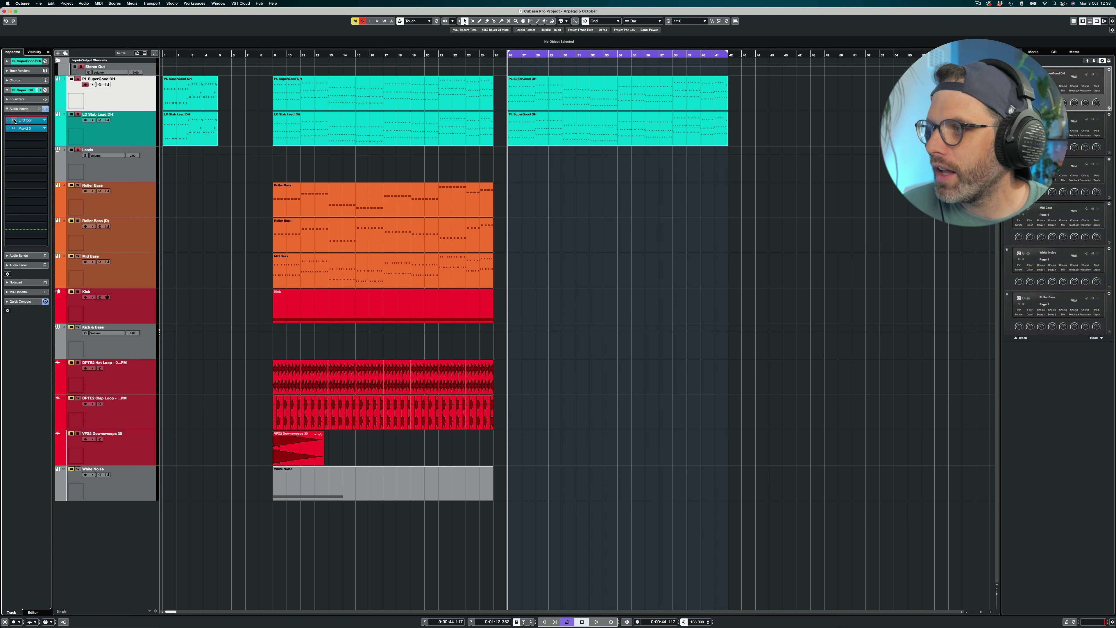
click(25, 120)
click(451, 111)
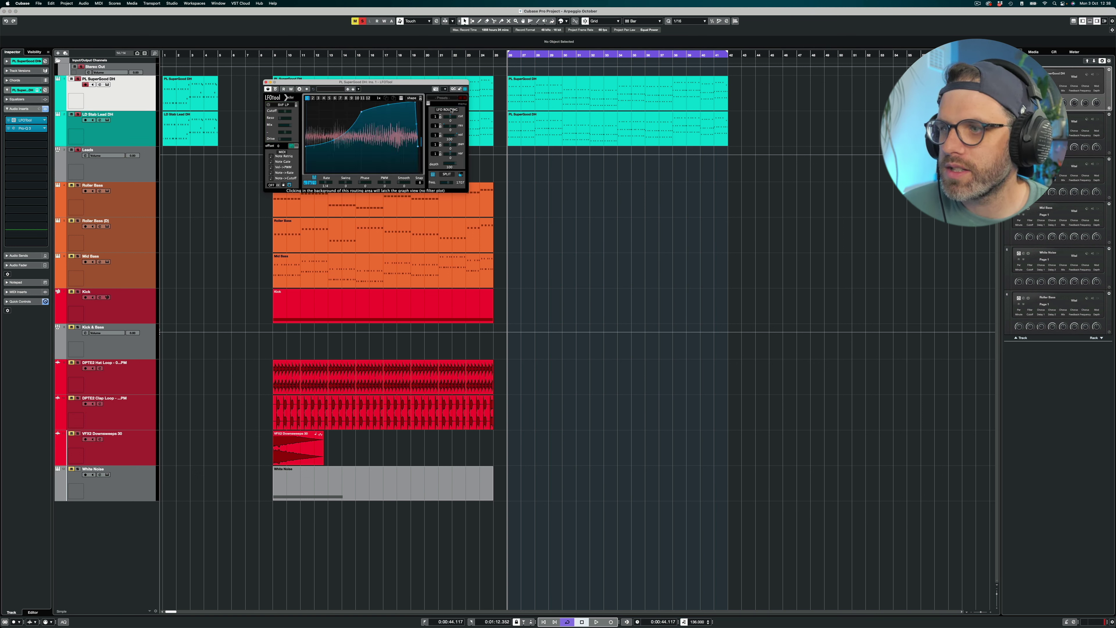
click(266, 83)
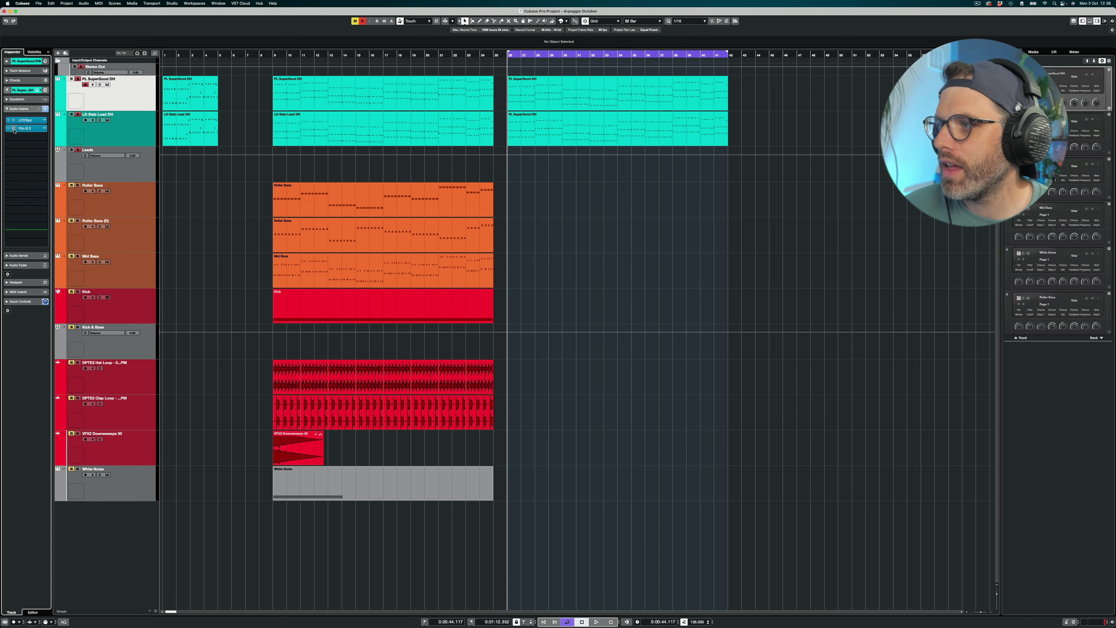
Examine the Pro-Q 3 curve on the PL SuperGood DH track while playing the progression, then close the equalizer.
click(25, 128)
drag(642, 102, 600, 65)
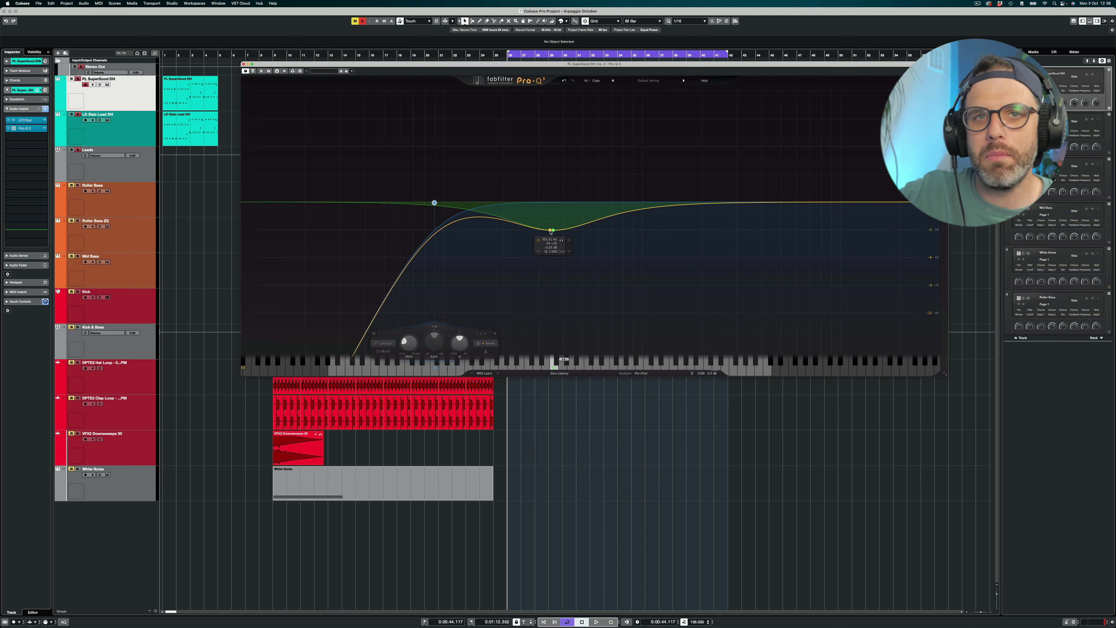
key(space)
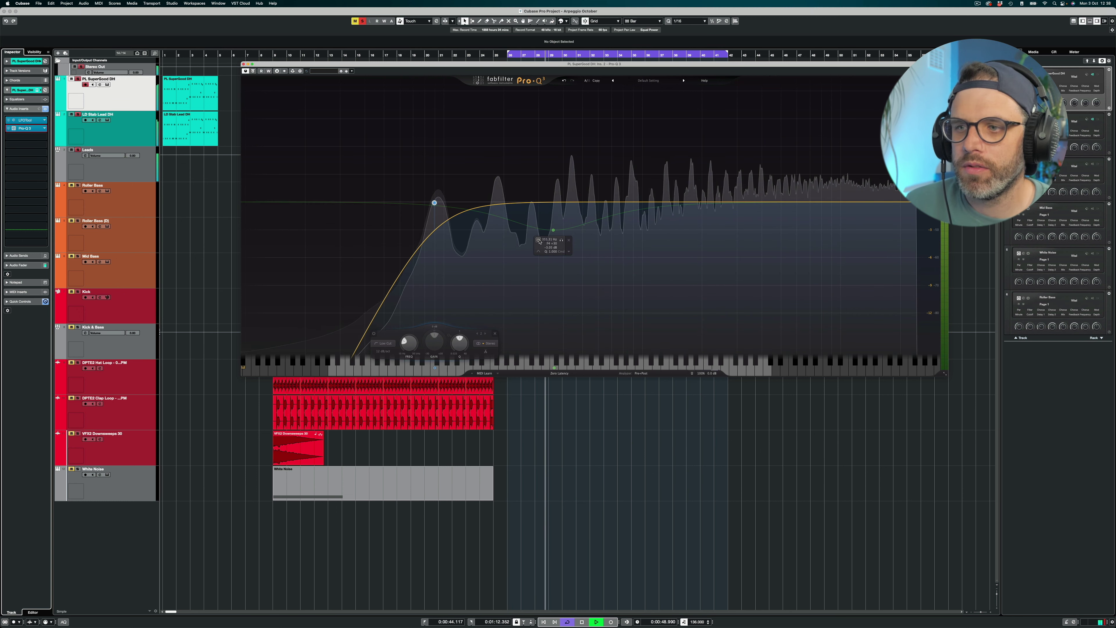
key(space)
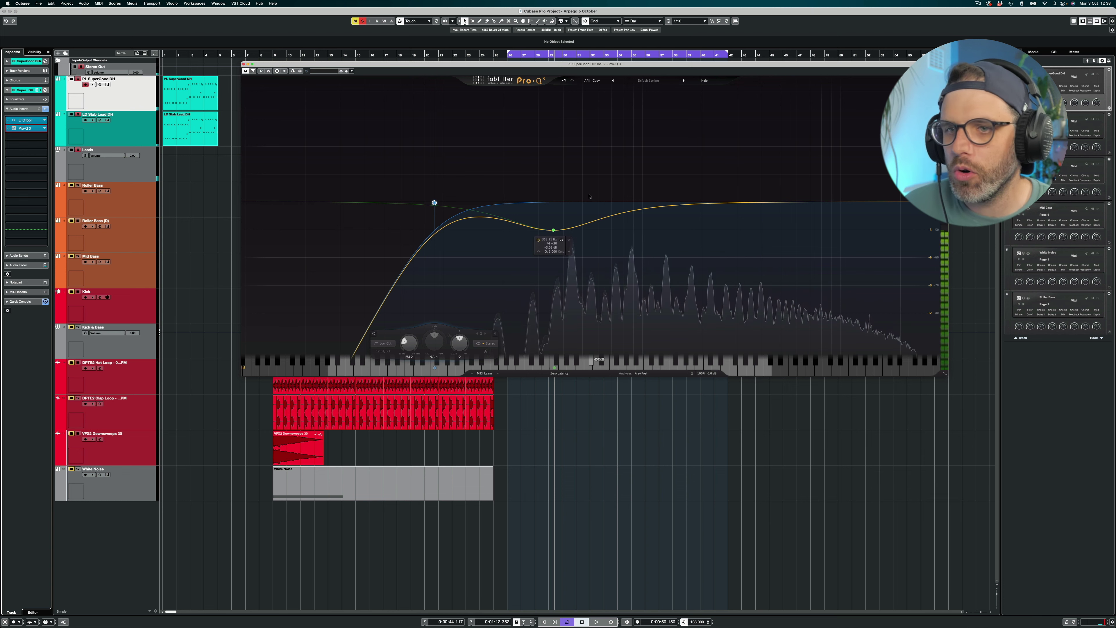
key(super+w)
Check the LFOTool insert on the LD Stab Lead DH track and add a Pro-Q 3 insert after it.
click(117, 132)
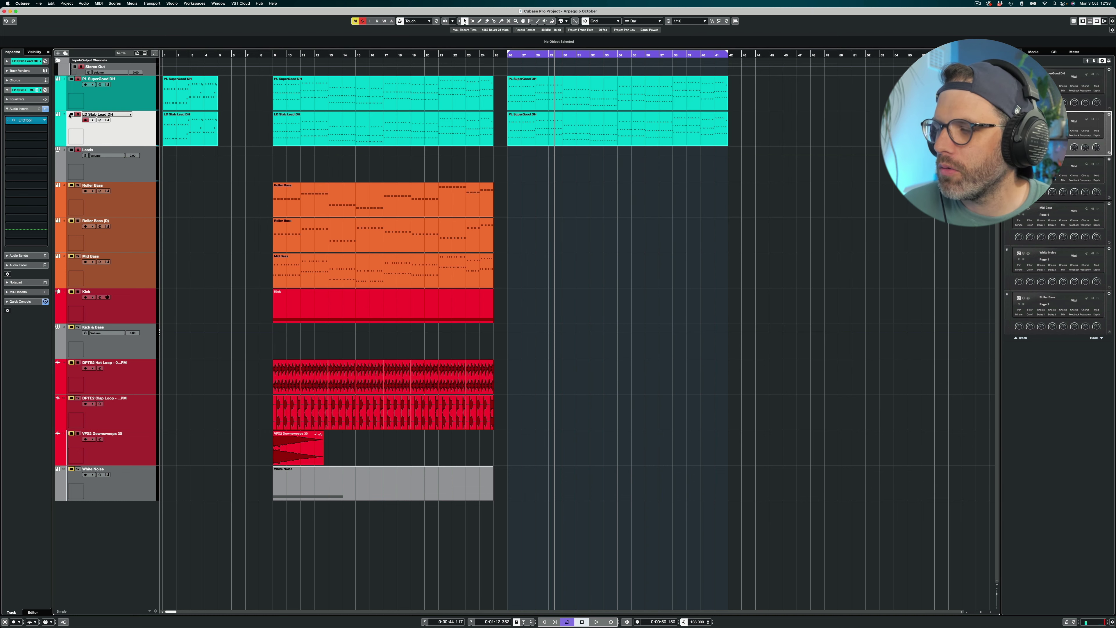
click(12, 121)
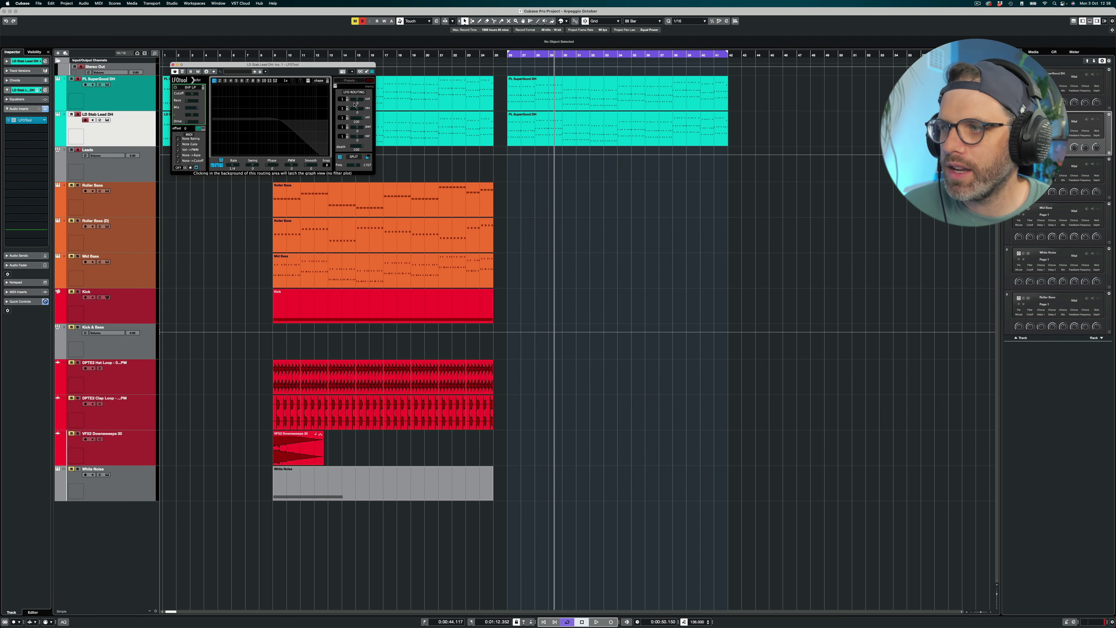
click(173, 65)
click(23, 120)
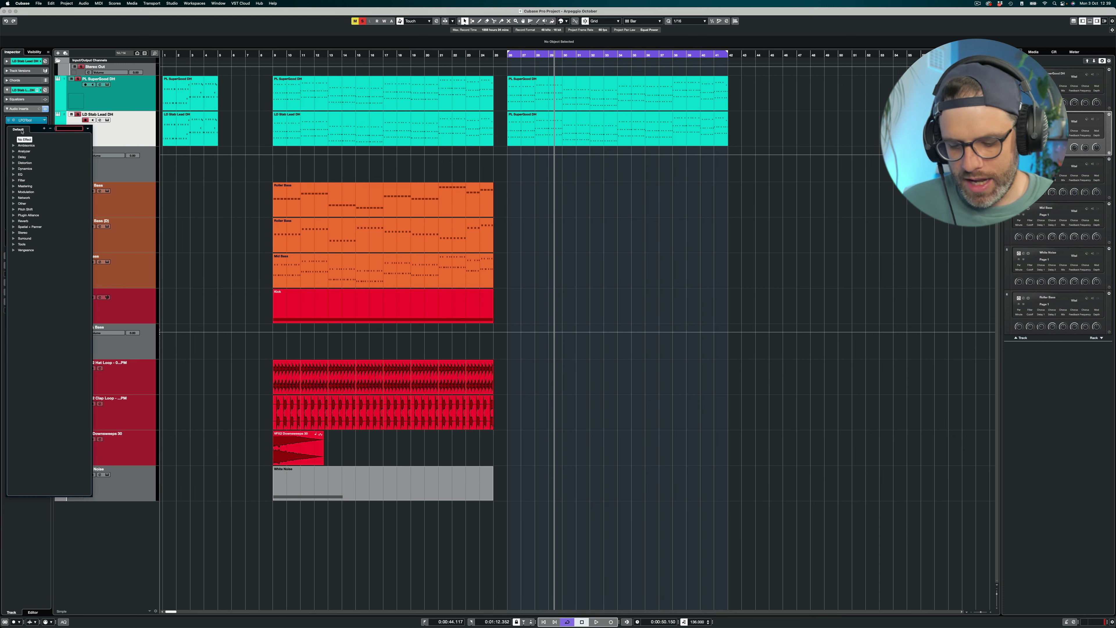
text(pro)
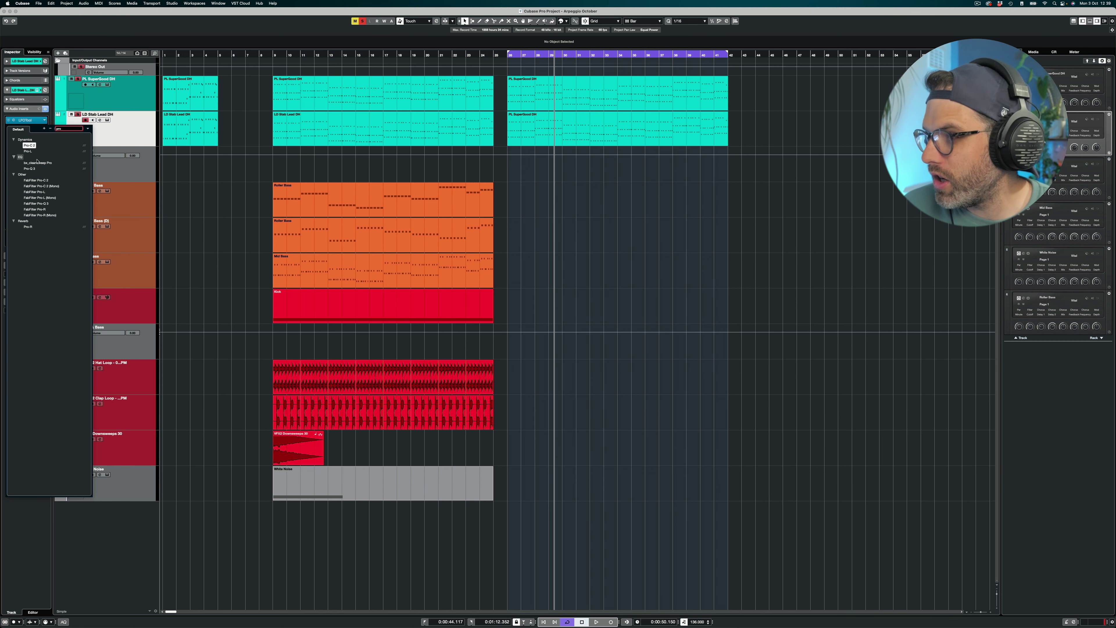
click(29, 168)
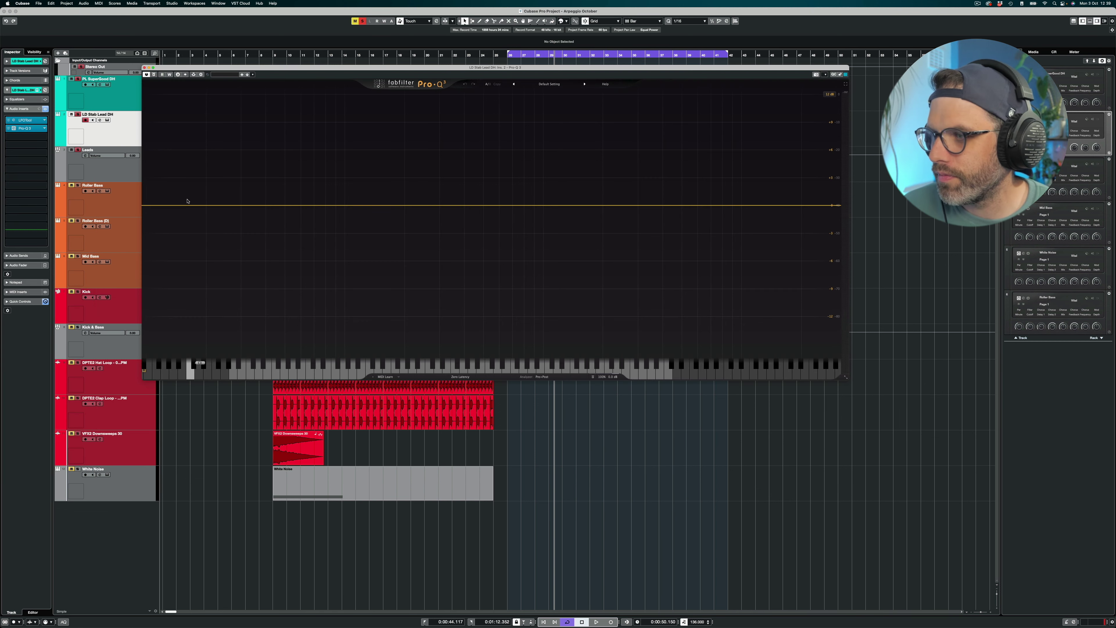
Take the PL SuperGood DH track out of solo and play LD Stab Lead DH alone from bar 26.
key(space)
click(78, 79)
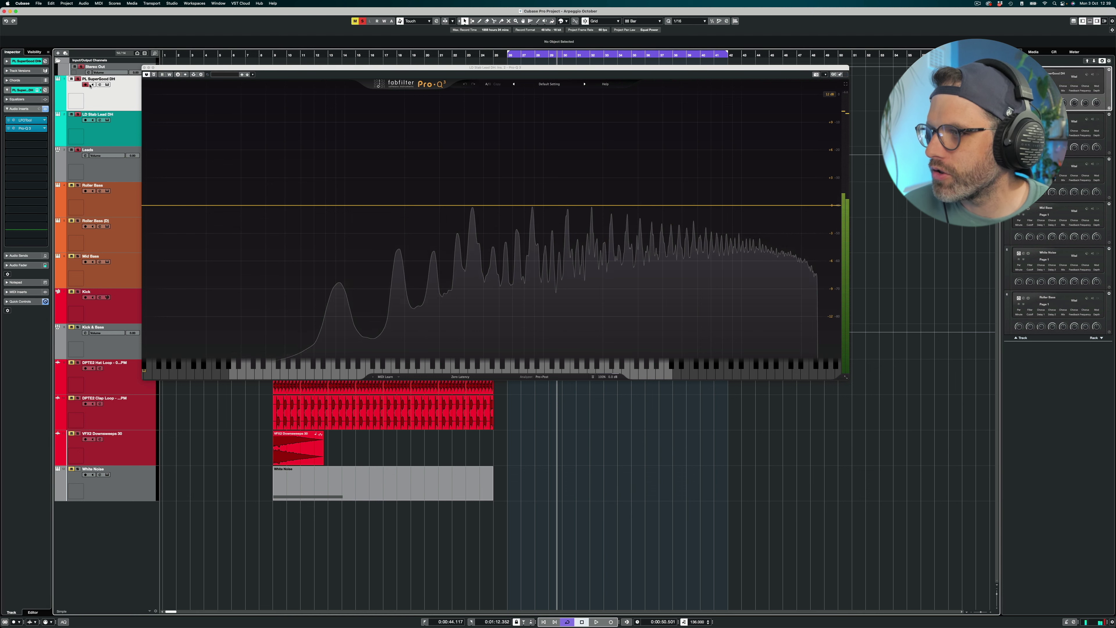
key(KP_1)
key(space)
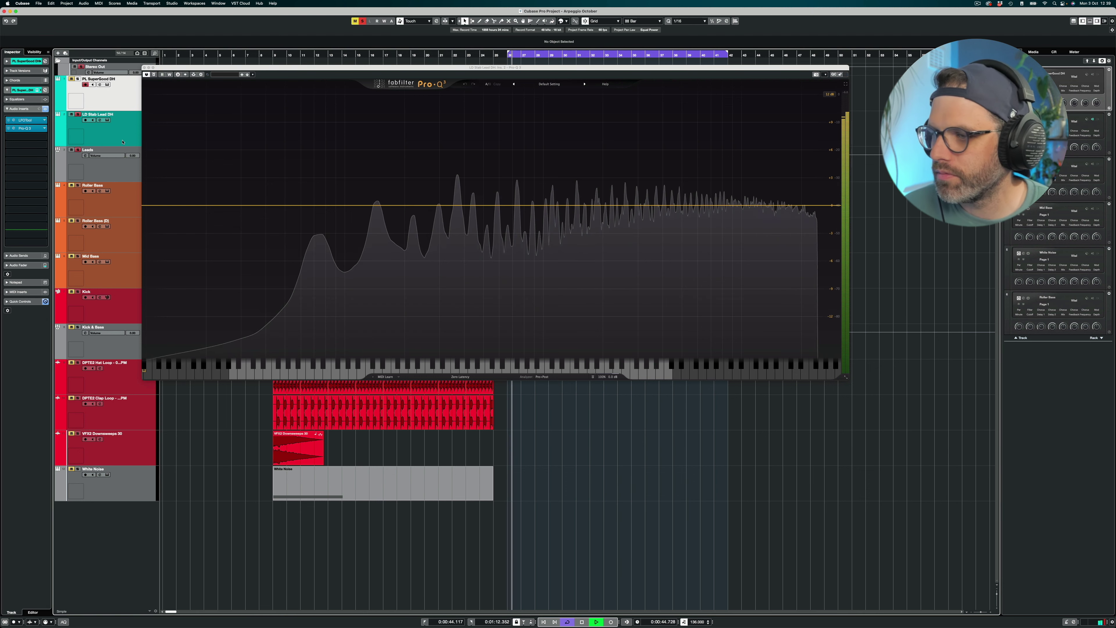
Add a low-cut band at about 254 Hz to the LD Stab Lead DH equalizer, and try a high-frequency band before removing it.
drag(157, 207, 328, 211)
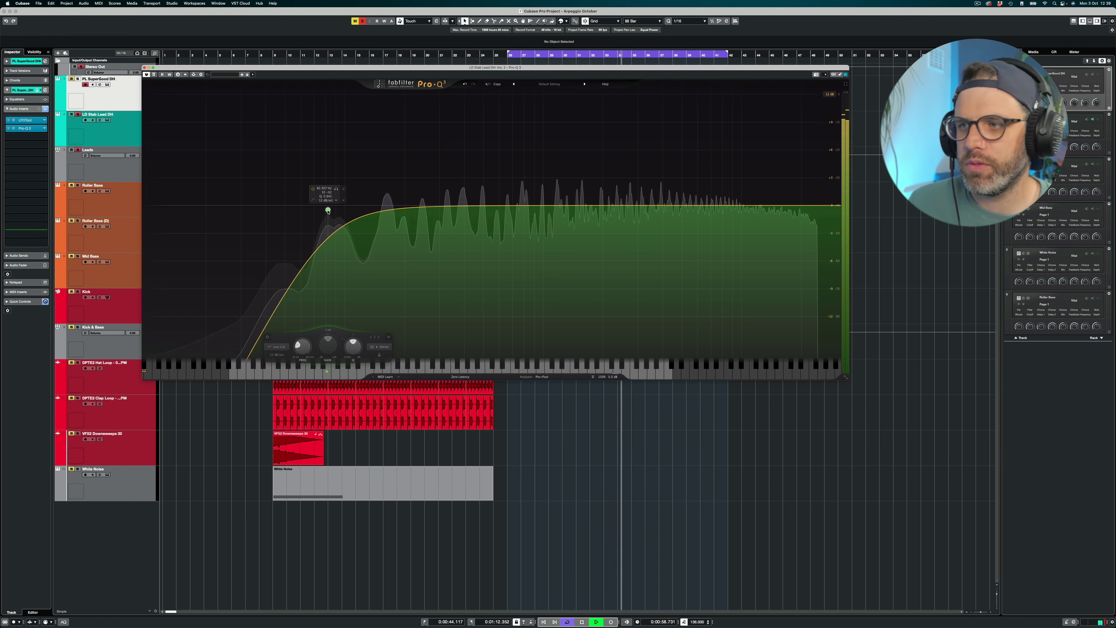
drag(328, 211, 425, 209)
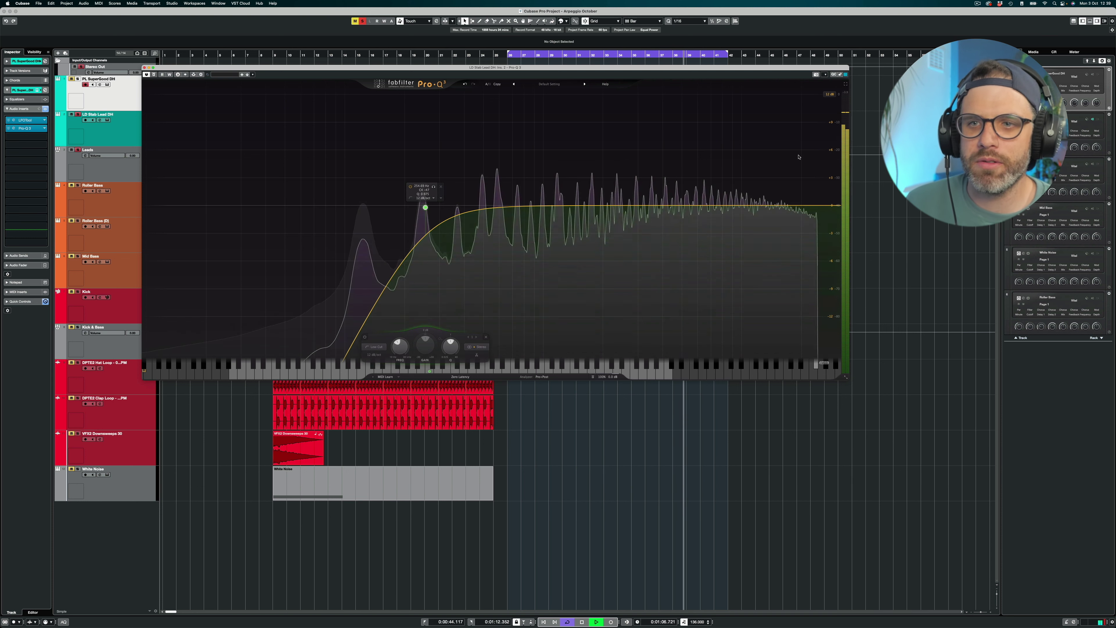
drag(791, 206, 766, 206)
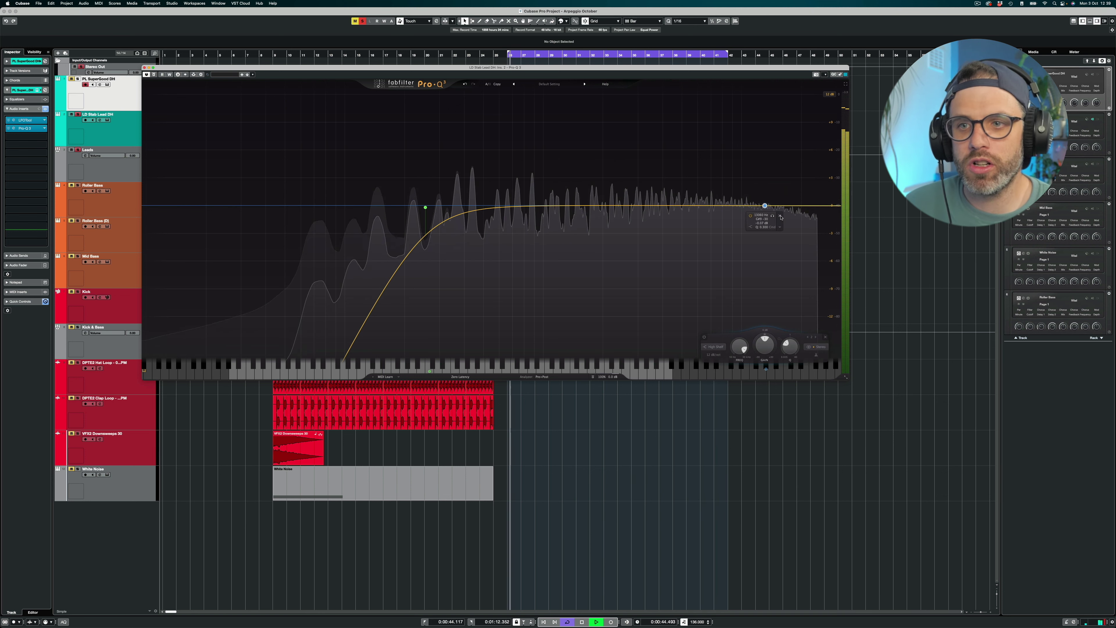
double_click(766, 206)
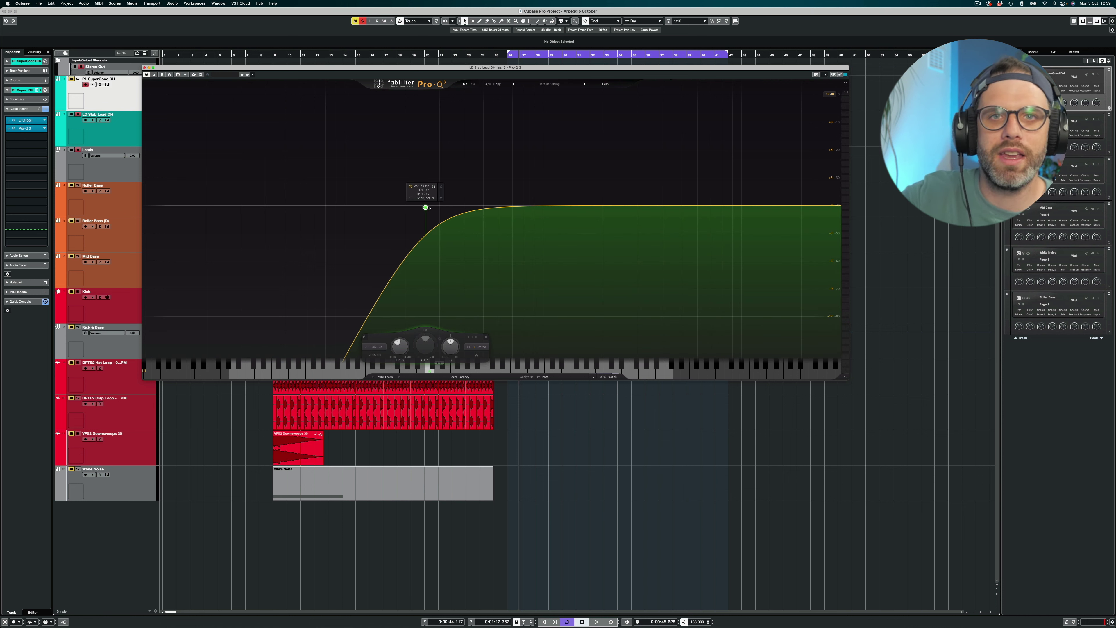
Lower the low-cut band's frequency to just beside the lowest strong peak during playback, and close the Pro-Q 3 window.
key(space)
drag(426, 207, 365, 205)
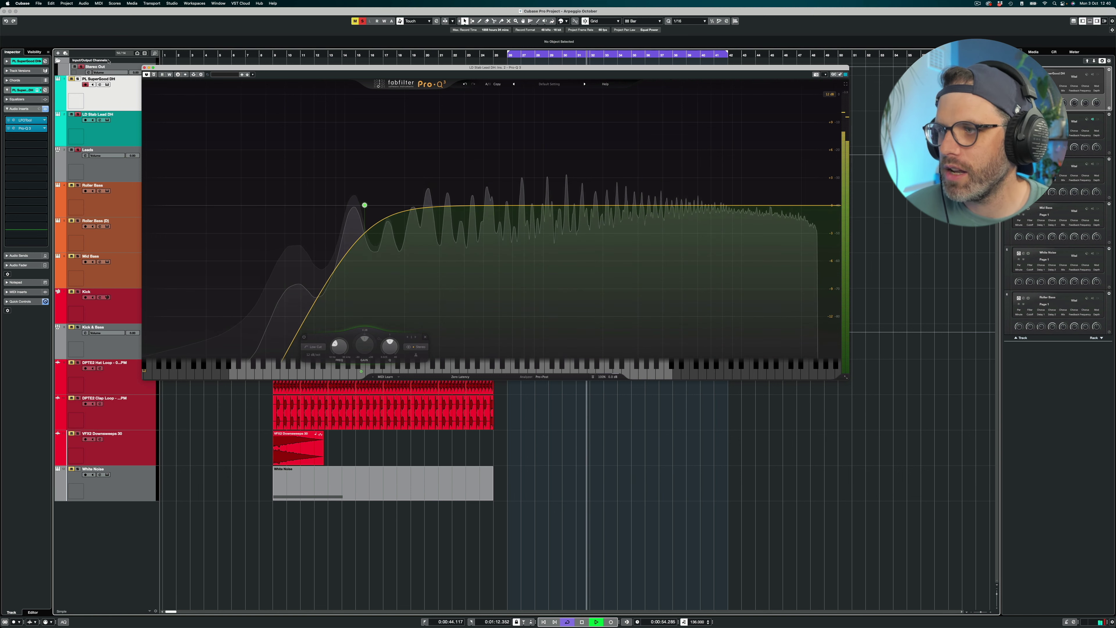
click(144, 67)
Solo the PL SuperGood DH track again and play both lead tracks together from bar 26.
key(space)
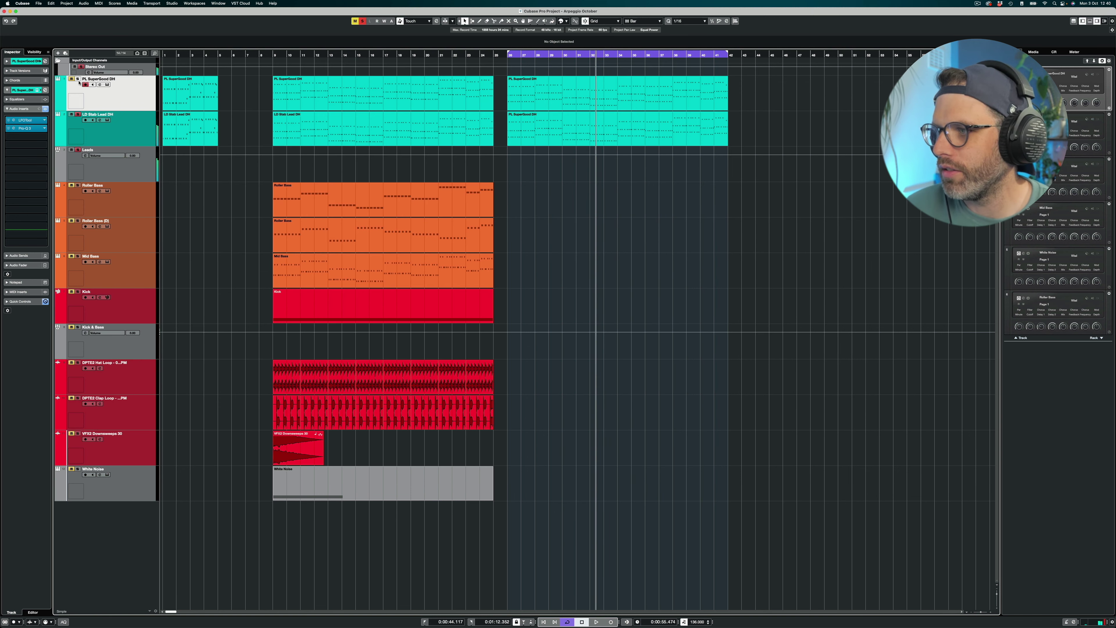
key(1)
key(space)
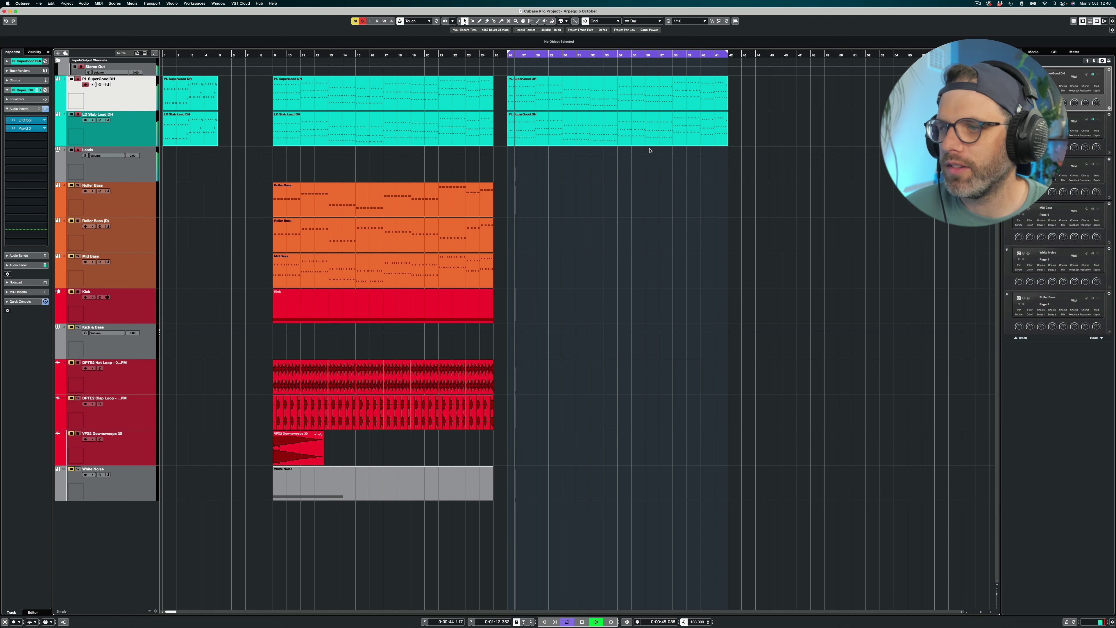
key(space)
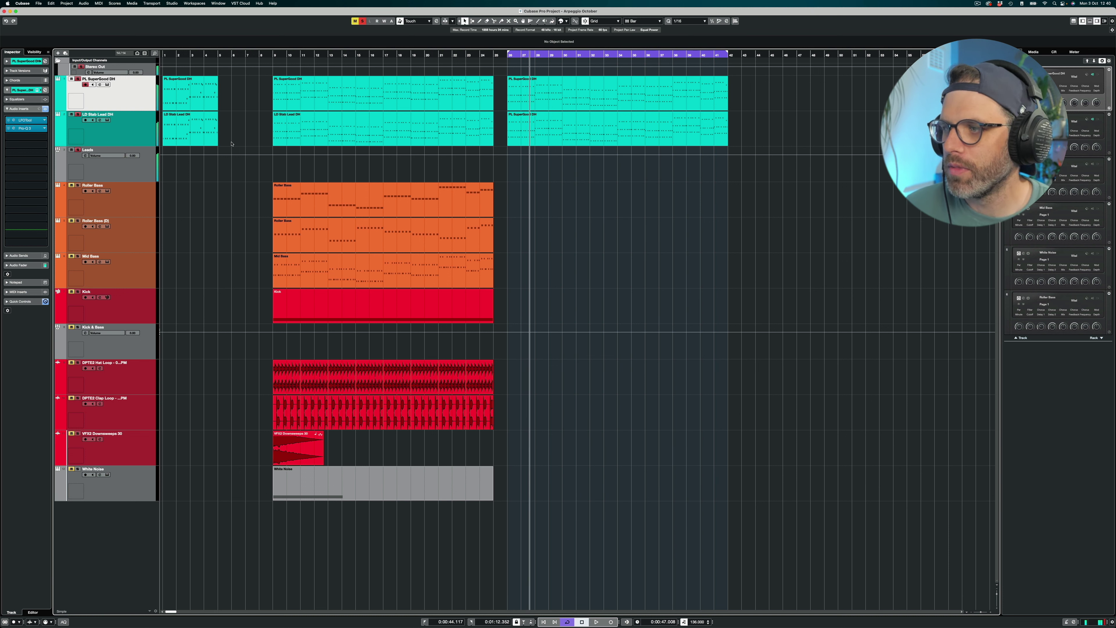
Open the Pro-Q 3 insert on the Leads group and compare the playing leads with the equalizer bypassed and active.
click(149, 165)
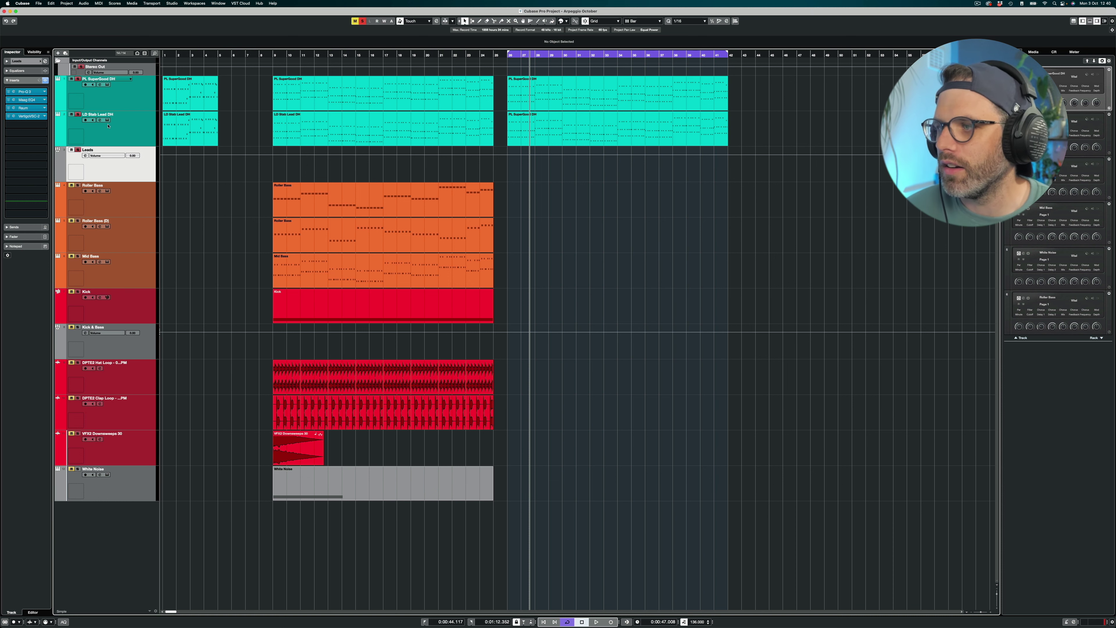
click(137, 104)
click(110, 170)
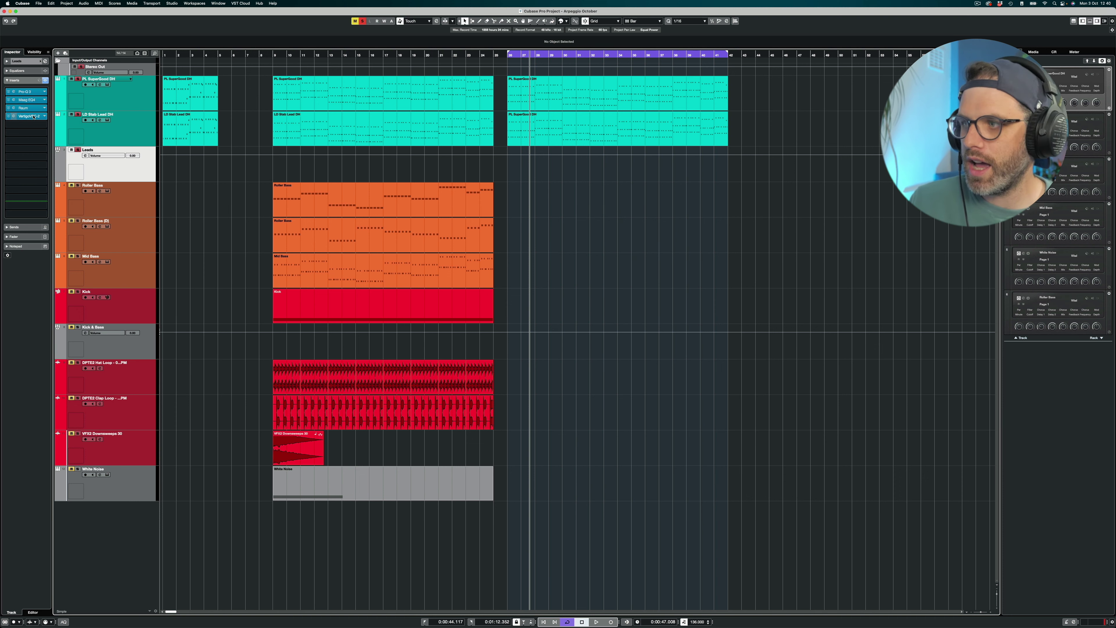
click(25, 91)
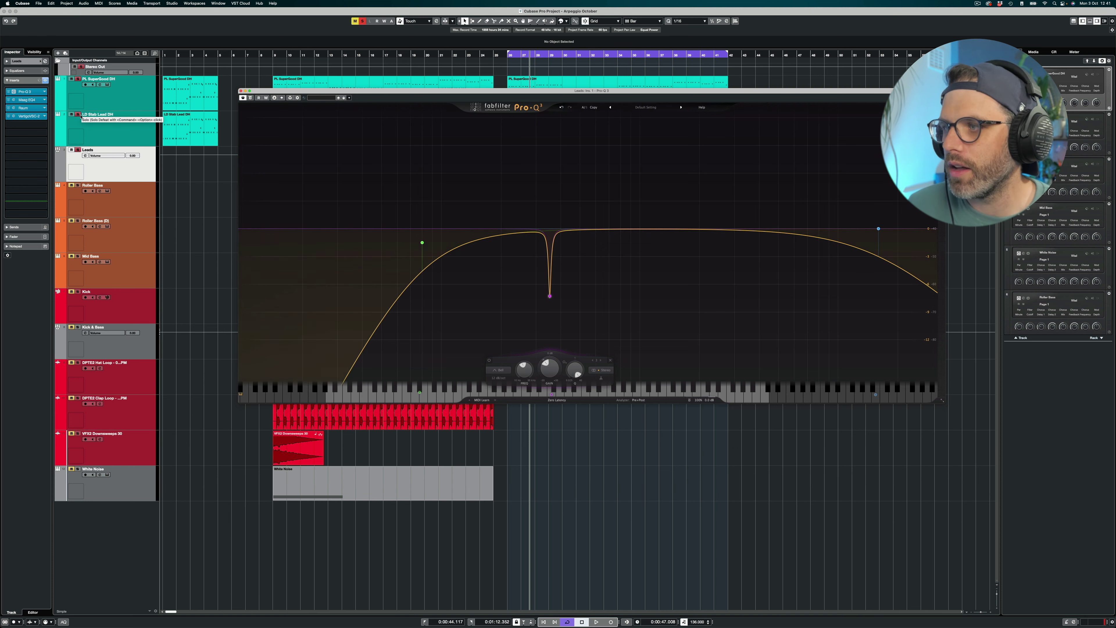
key(space)
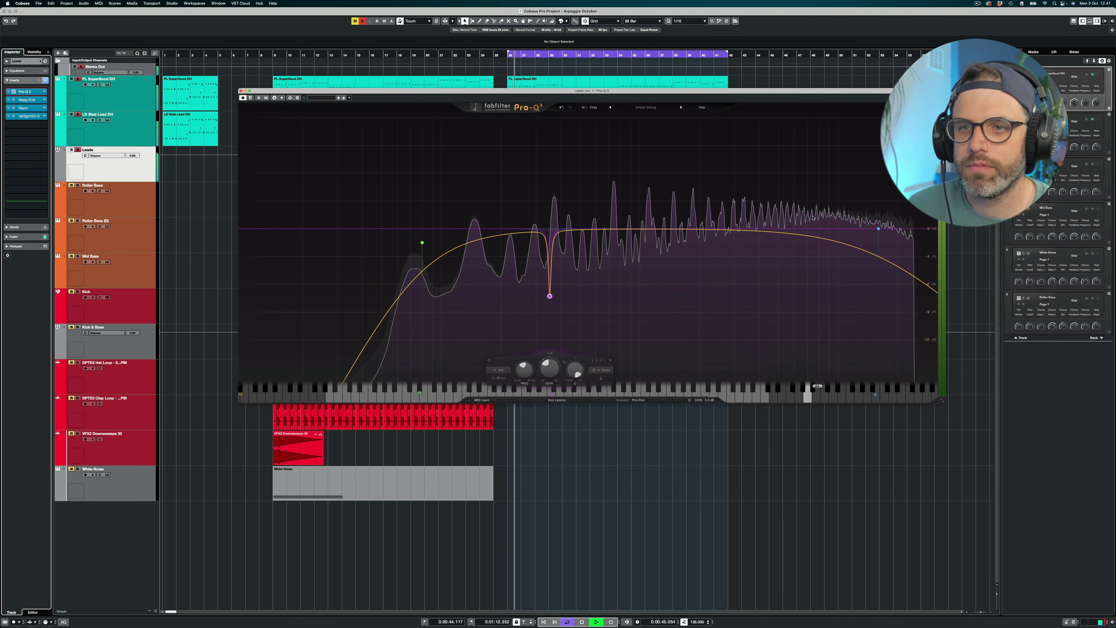
click(250, 98)
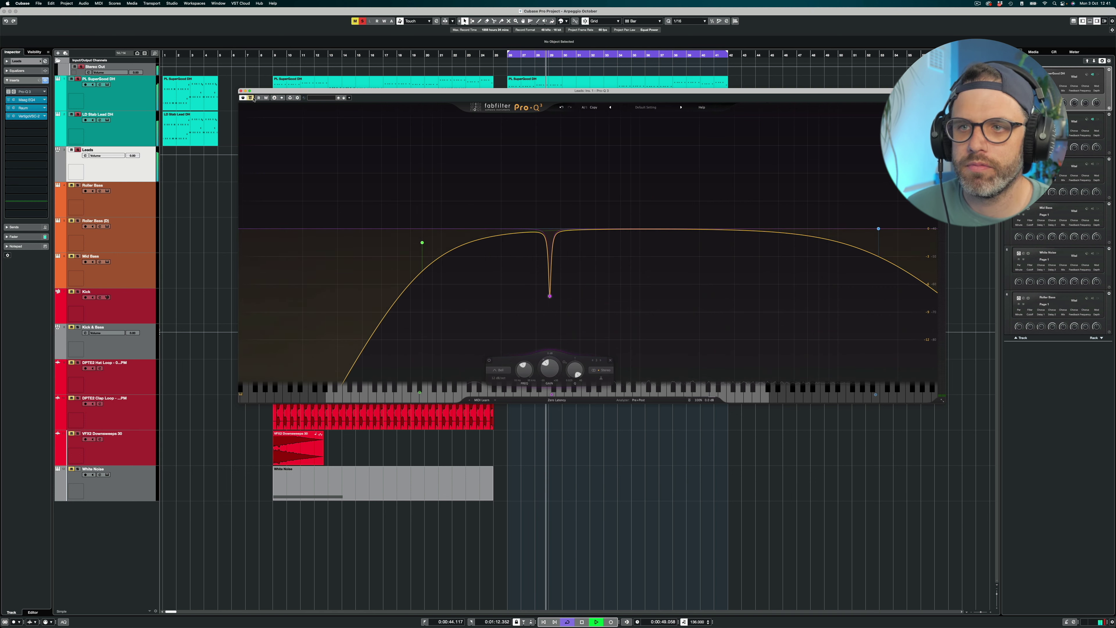
click(252, 97)
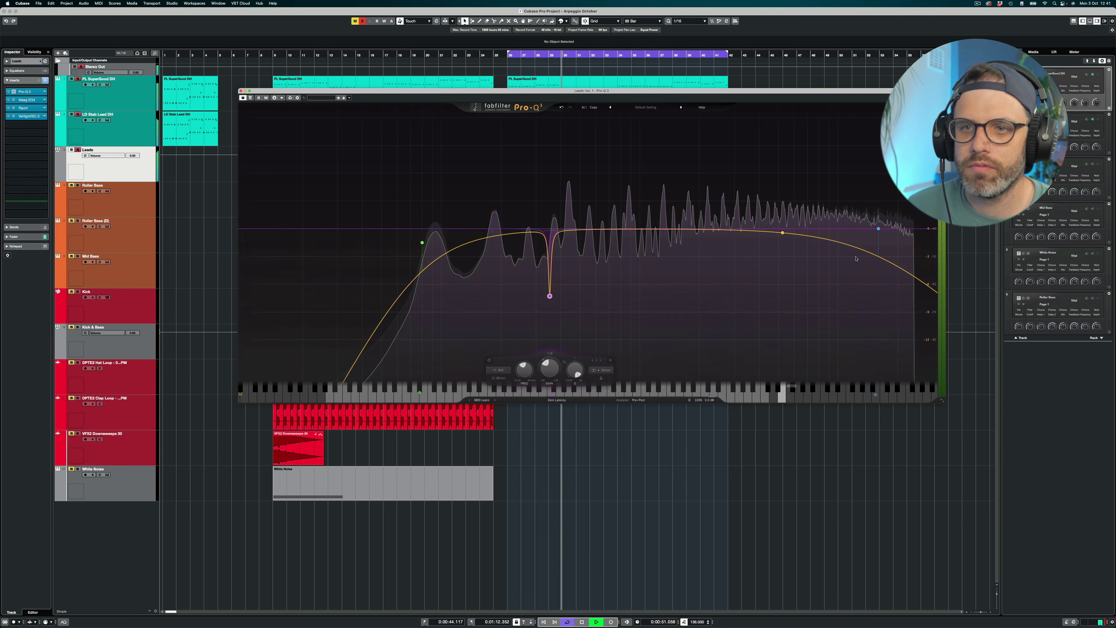
Shift the Leads equalizer's narrow notch slightly higher in frequency and add a second, shallower narrow notch just above it.
mouse_move(869, 227)
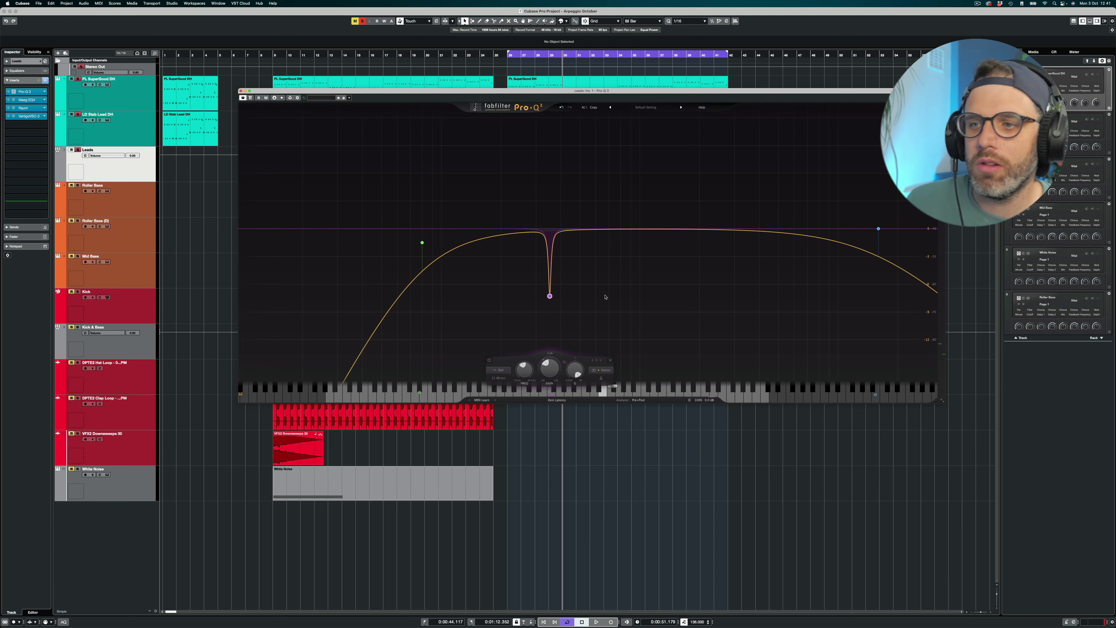
mouse_move(560, 287)
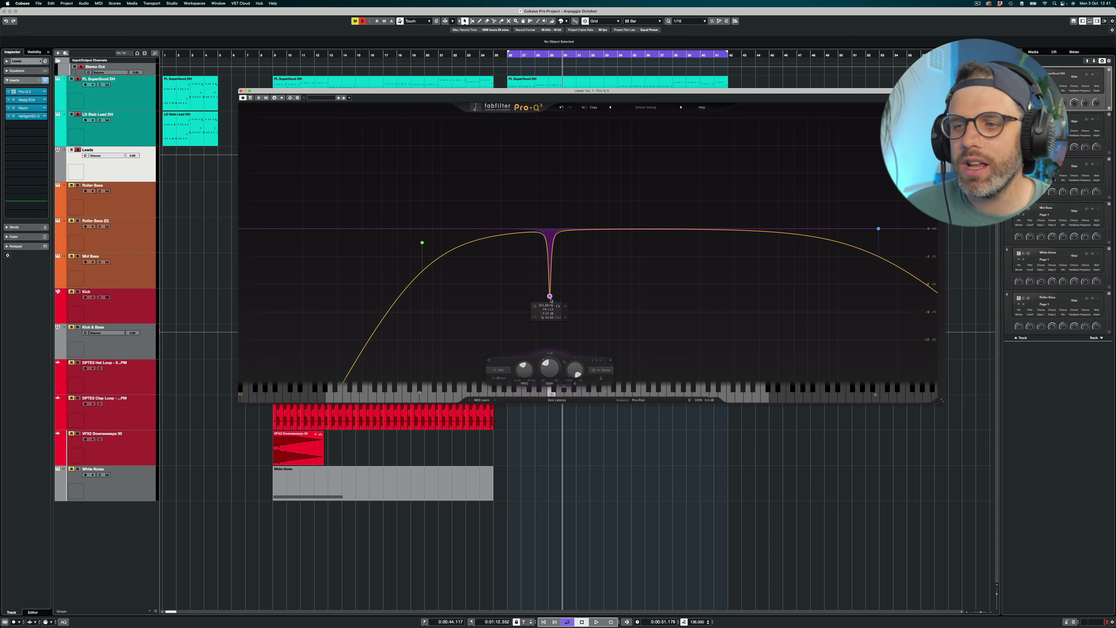
key(space)
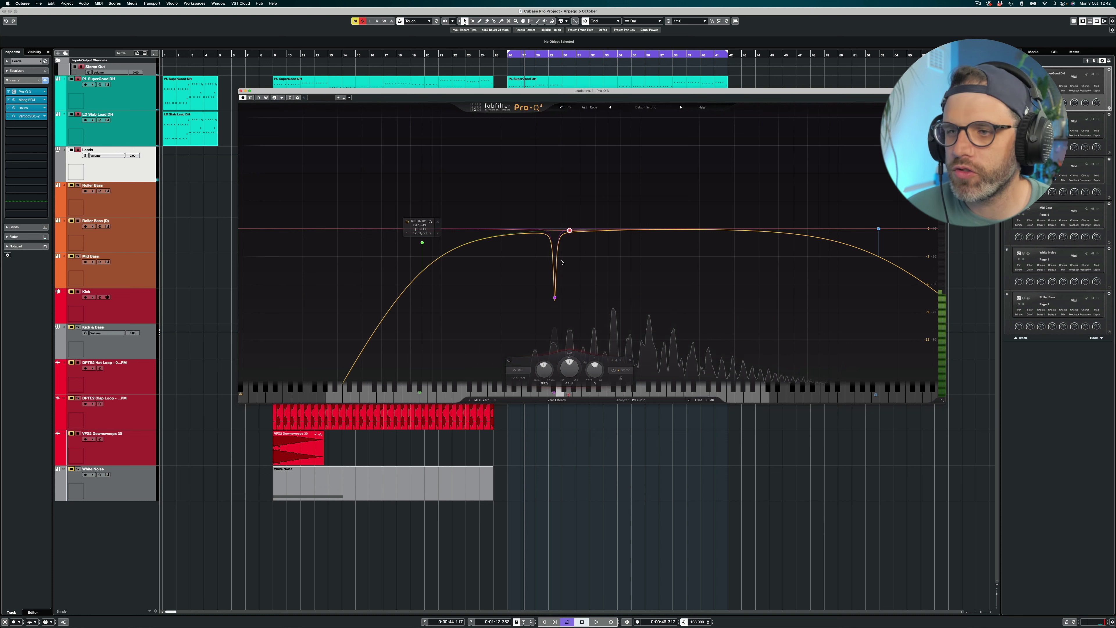
drag(572, 232, 573, 242)
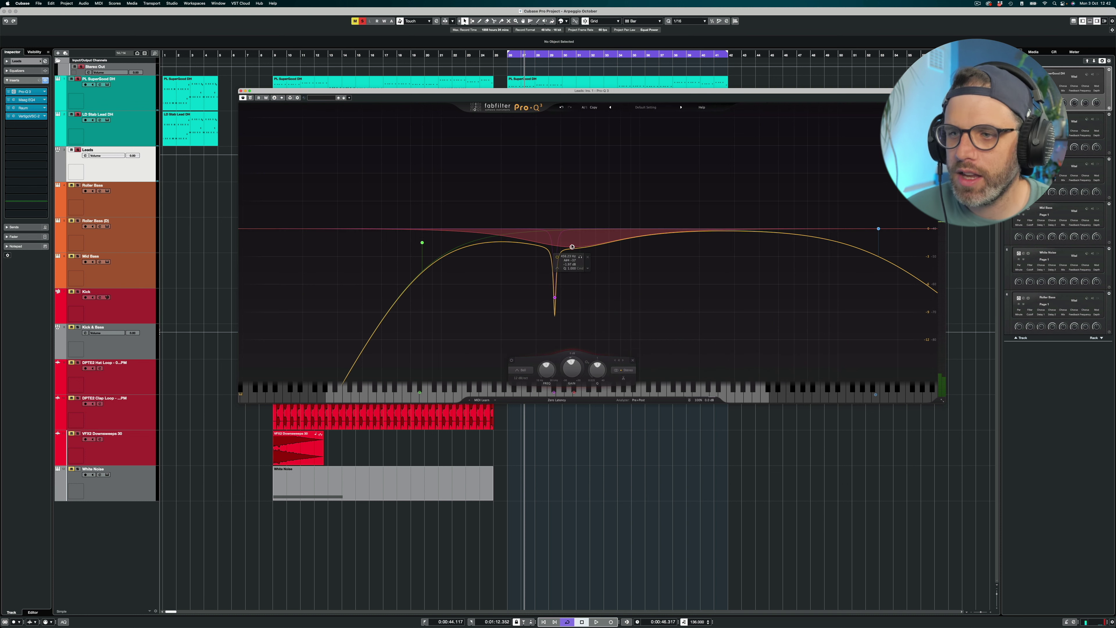
scroll(573, 242, up, 10)
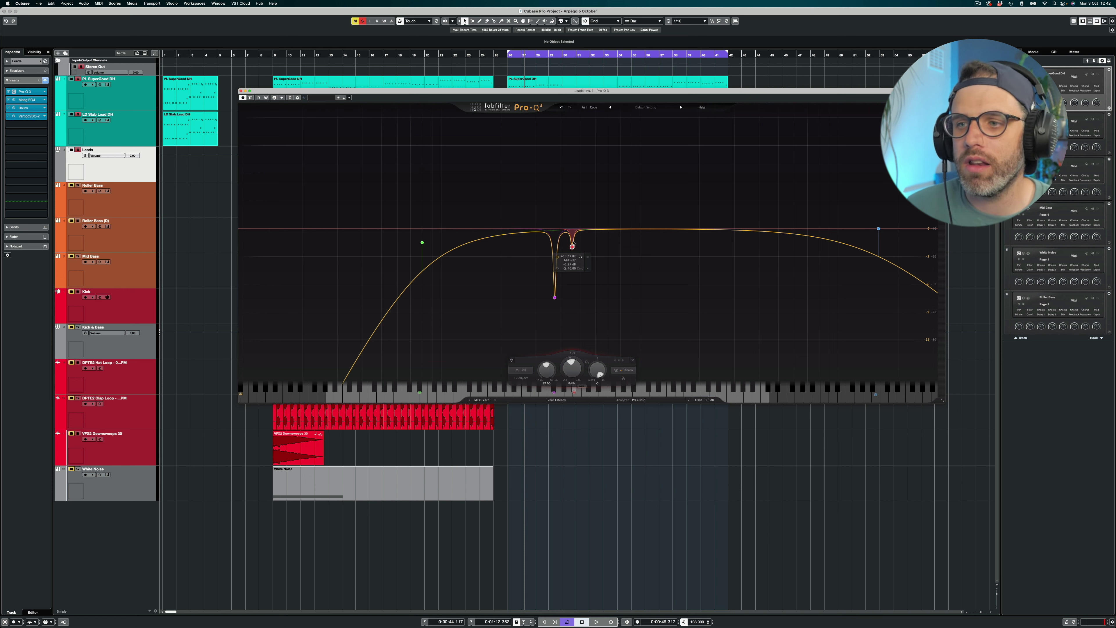
drag(571, 249, 569, 267)
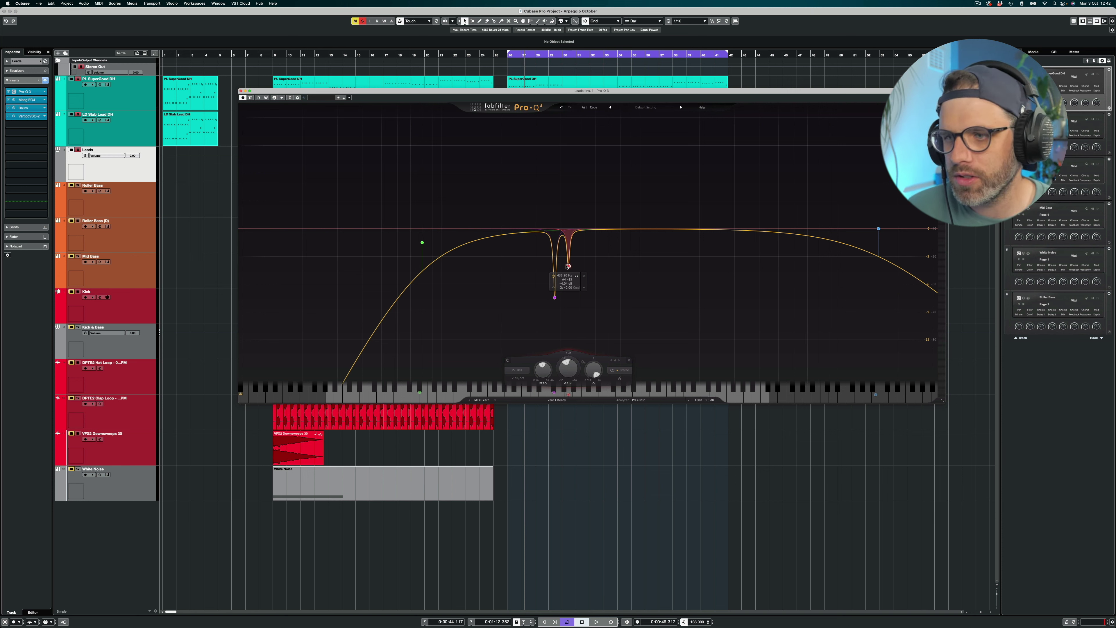
key(space)
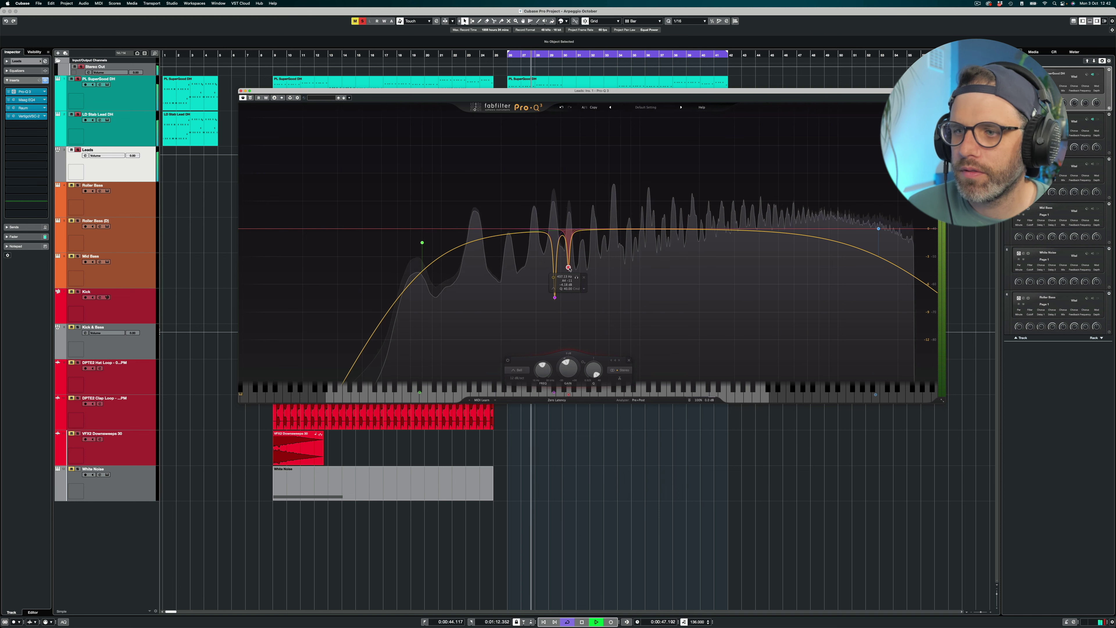
drag(569, 267, 570, 274)
Audition each of the two narrow notch bands in solo during playback to hear the frequencies they cut.
key(space)
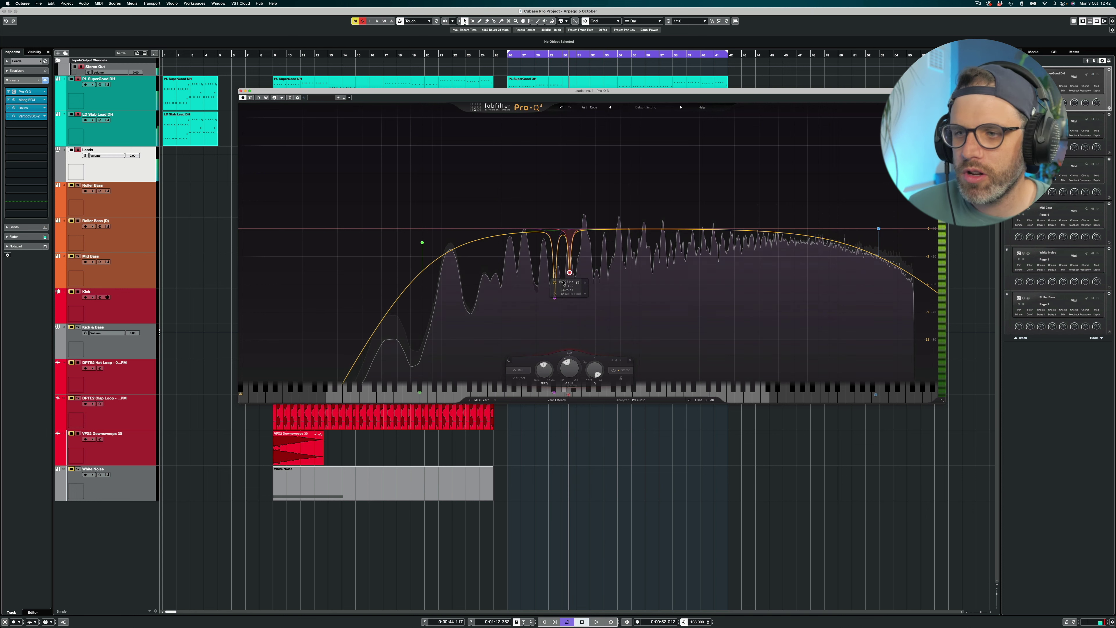
key(space)
click(564, 308)
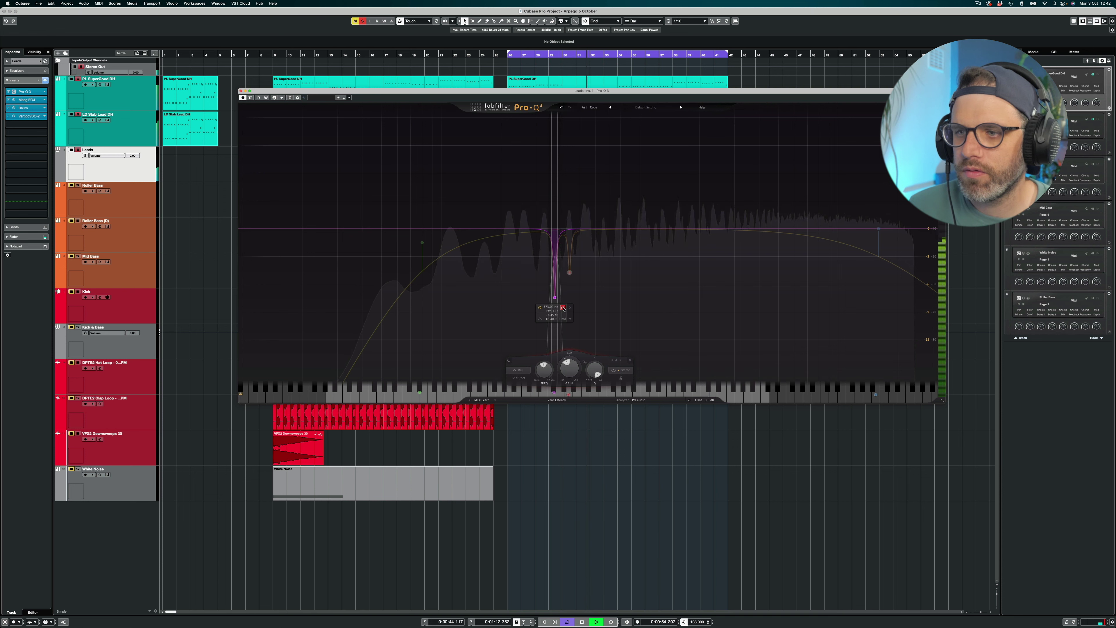
click(564, 307)
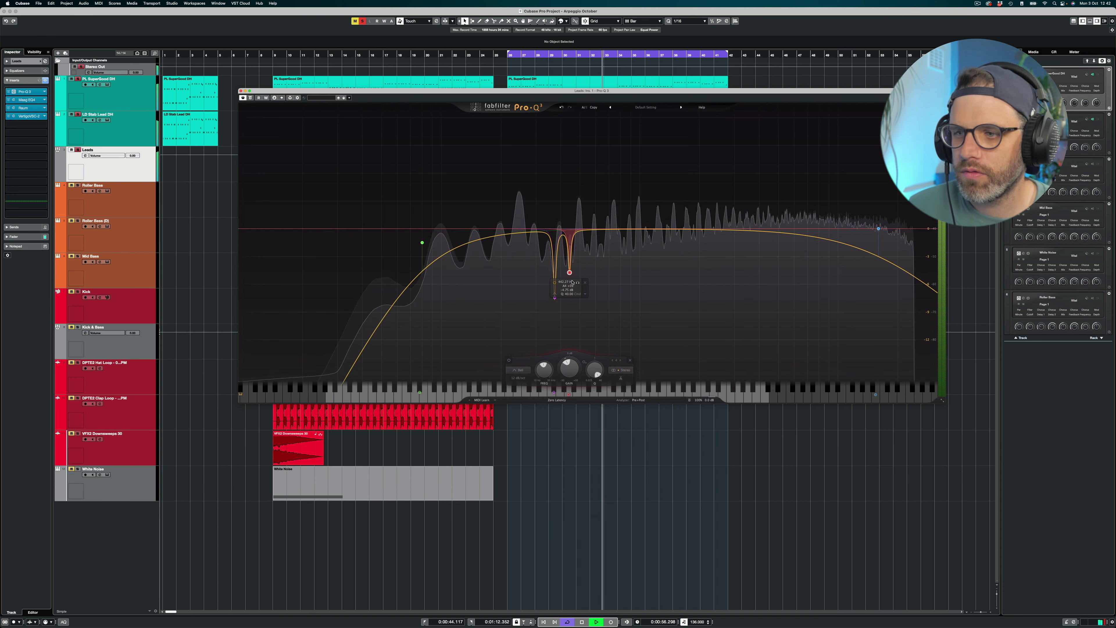
key(KP_1)
click(563, 307)
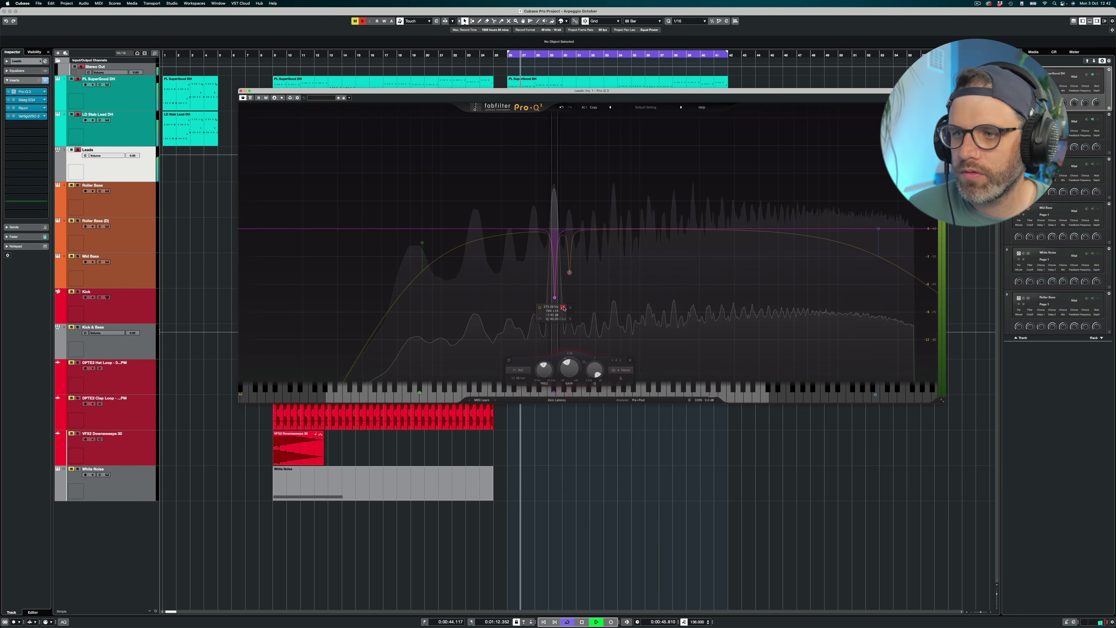
drag(564, 308, 578, 286)
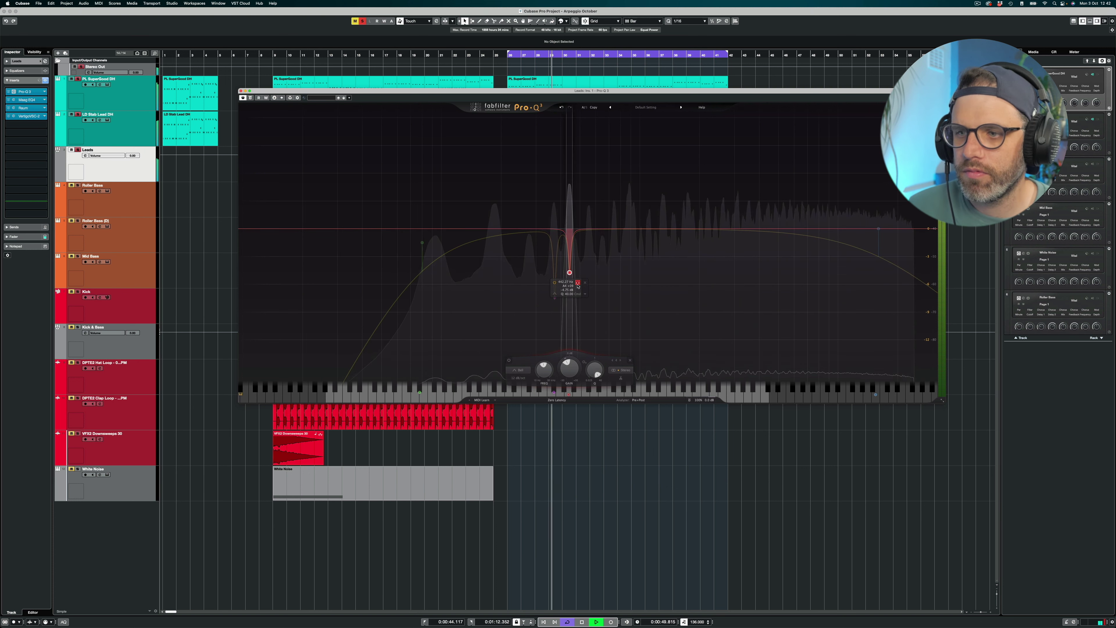
click(578, 284)
key(space)
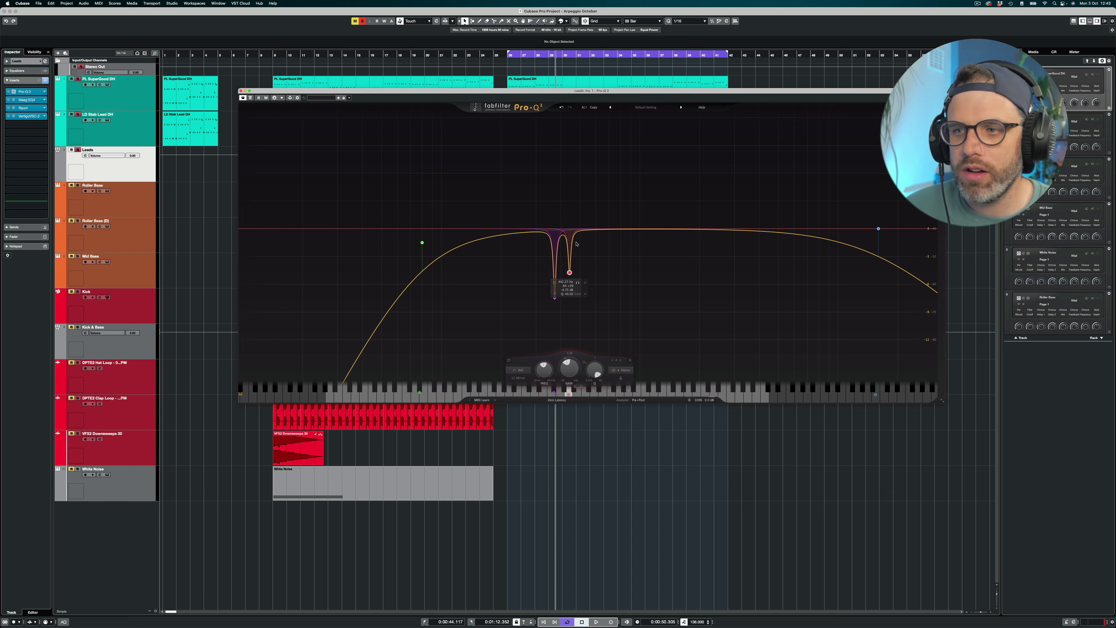
Select both notch bands, compare the leads from bar 26 with Pro-Q 3 bypassed and active, and close its window.
drag(597, 252, 516, 328)
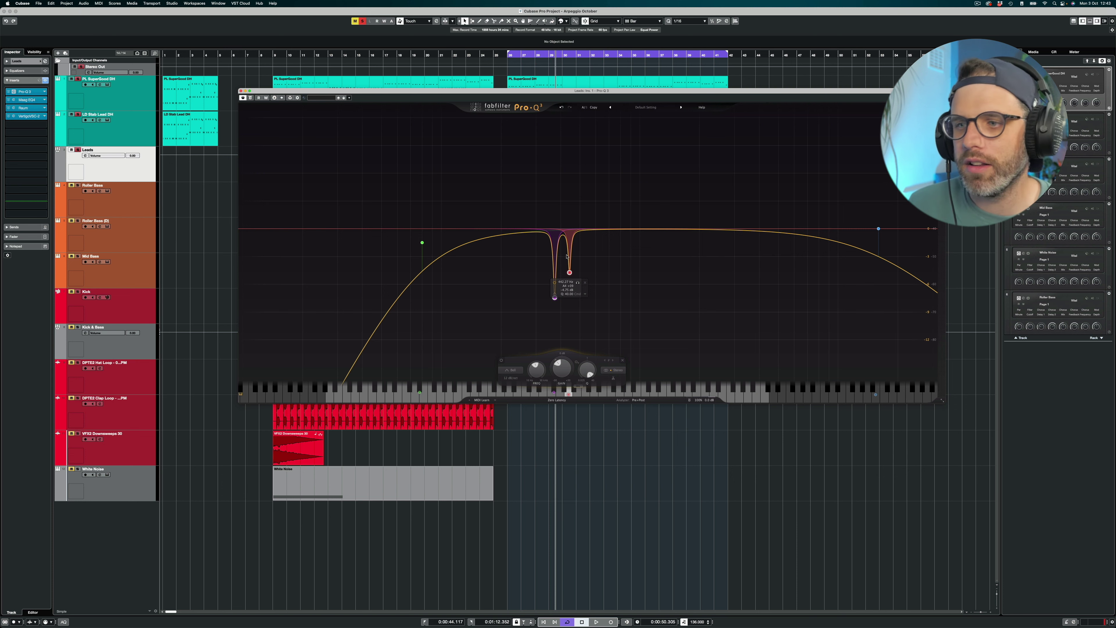
key(space)
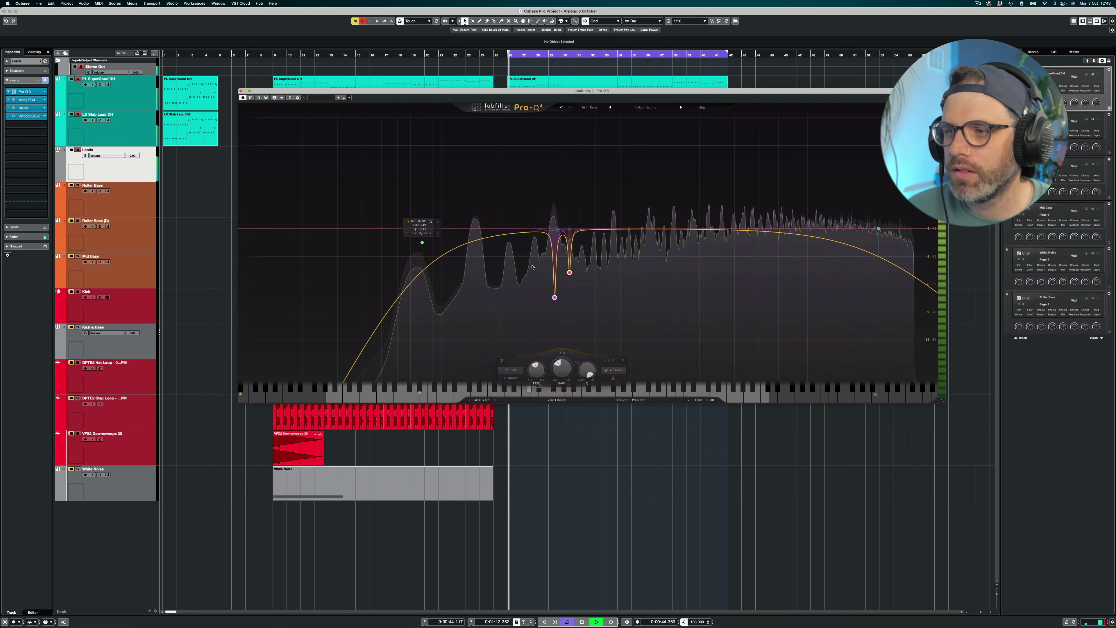
click(251, 98)
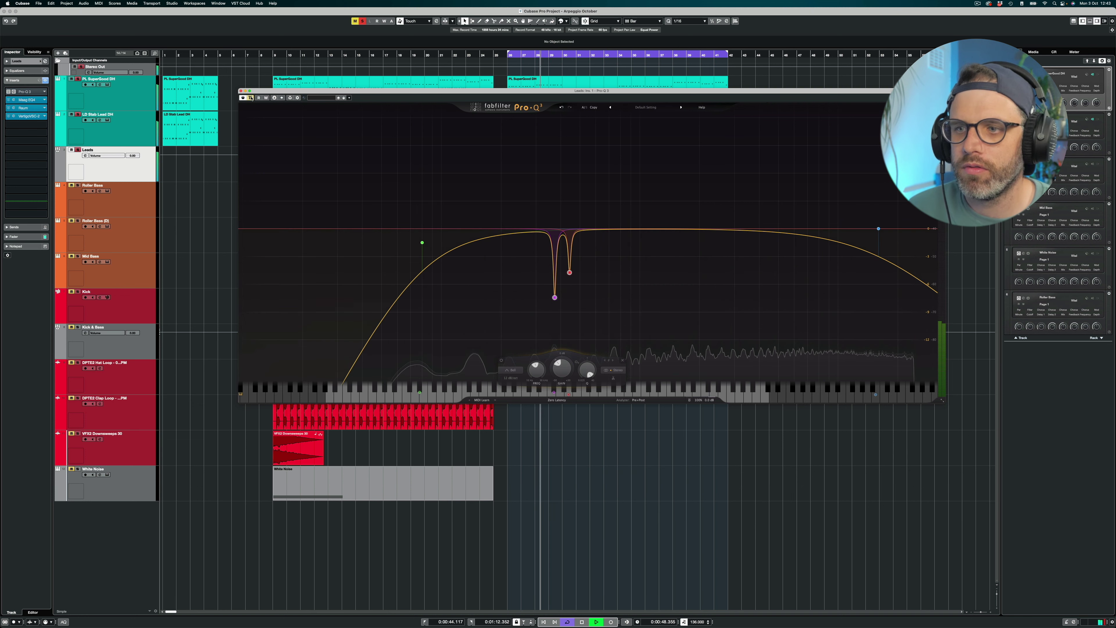
click(251, 98)
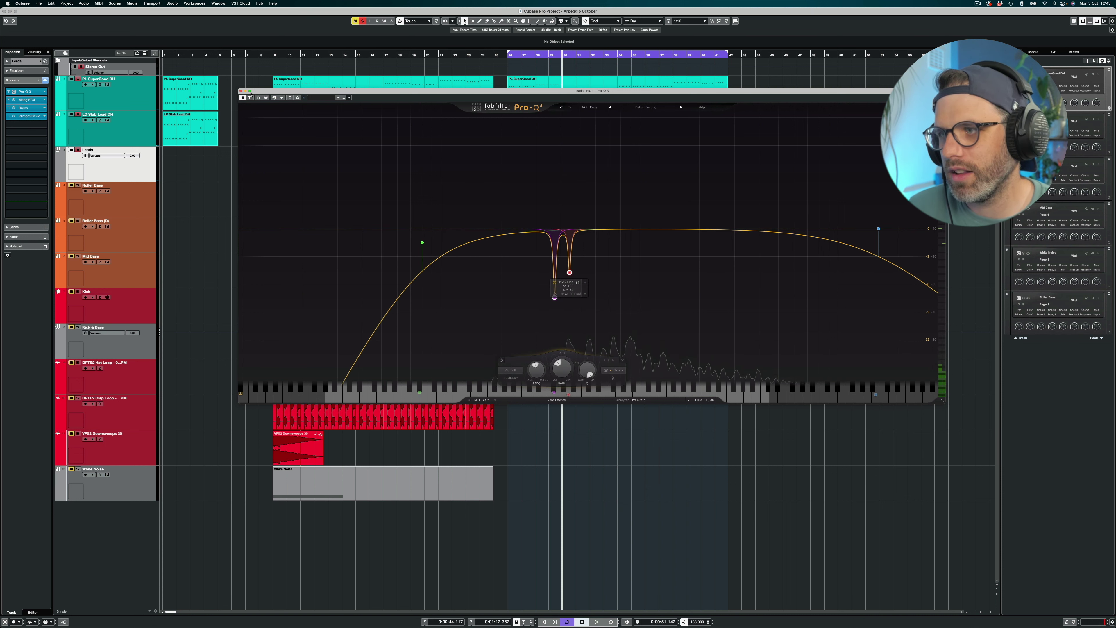
click(240, 91)
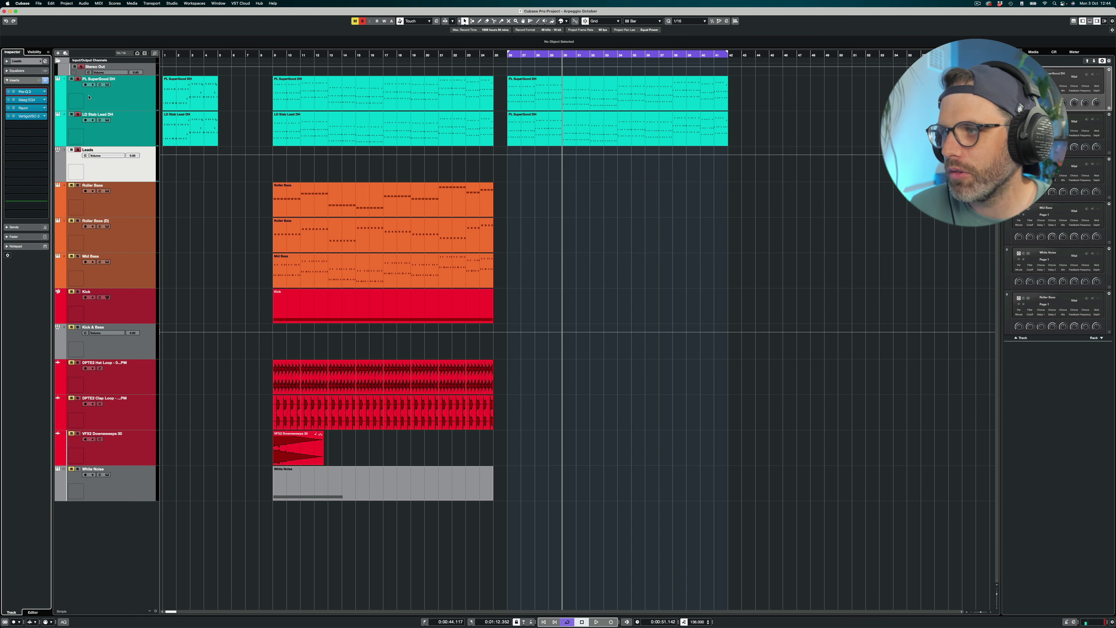
Open the Maag EQ4 insert on the Leads group, compare playback with it bypassed and active, and close its window.
click(46, 100)
drag(497, 239, 560, 181)
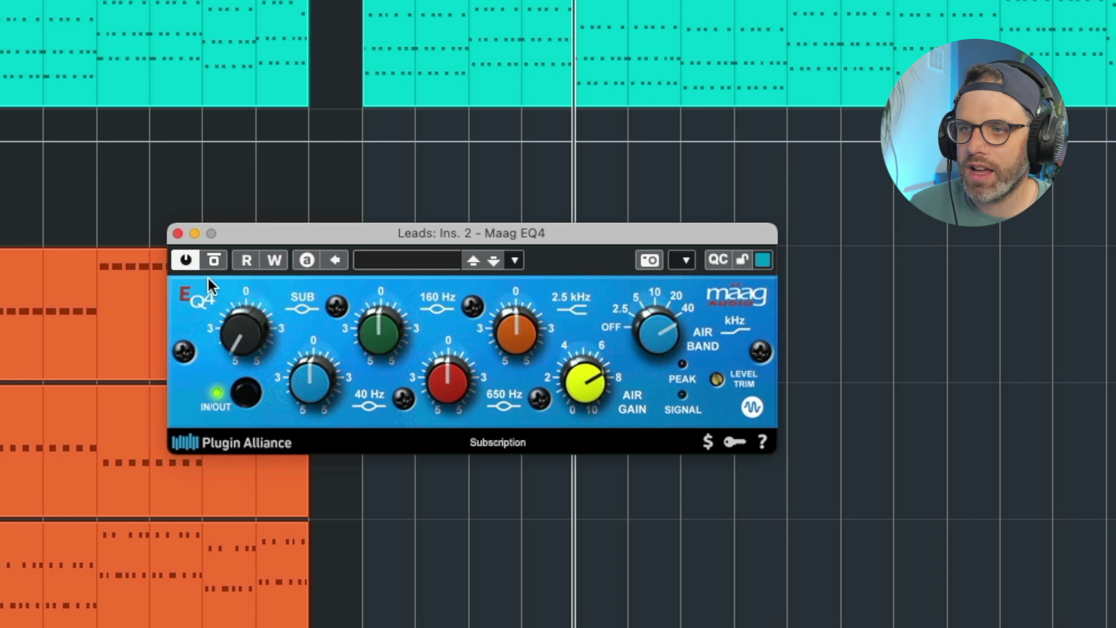
key(KP_1)
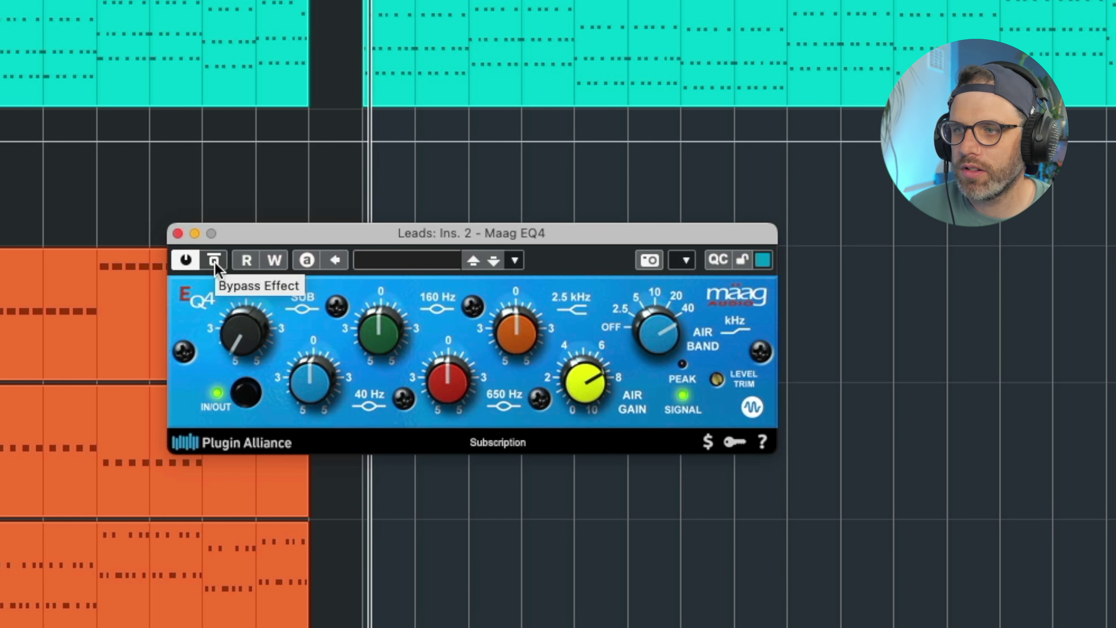
click(217, 264)
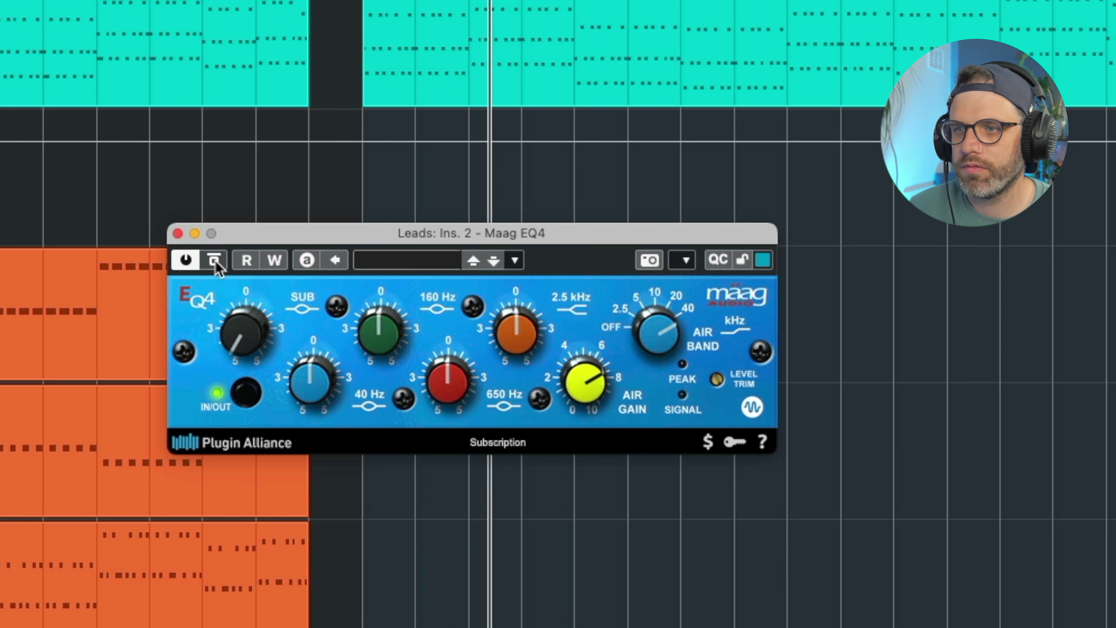
click(215, 264)
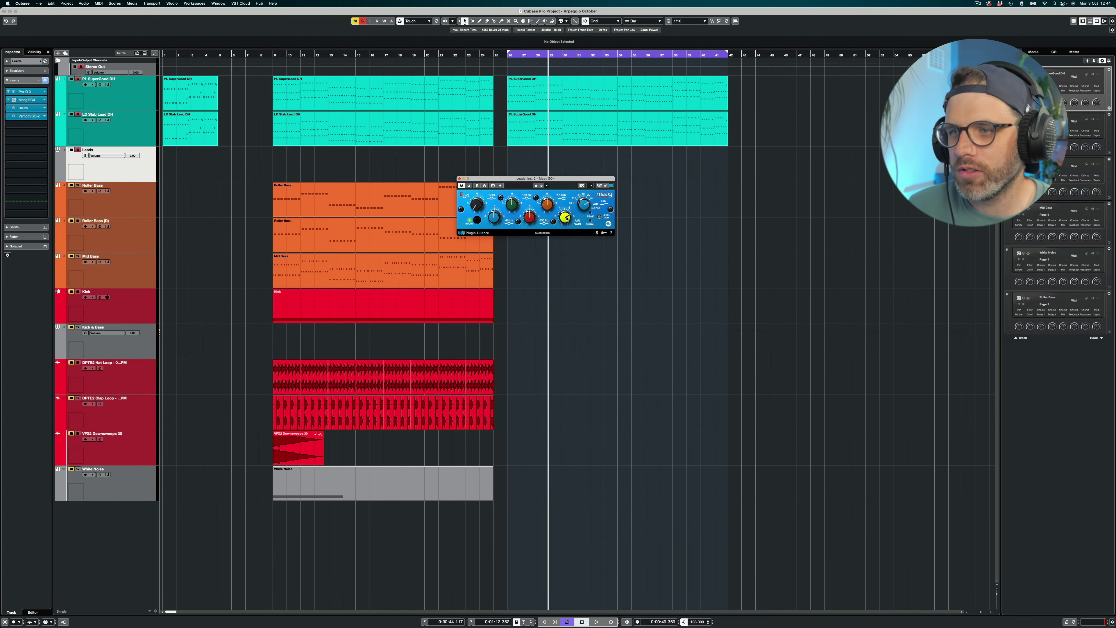
click(461, 179)
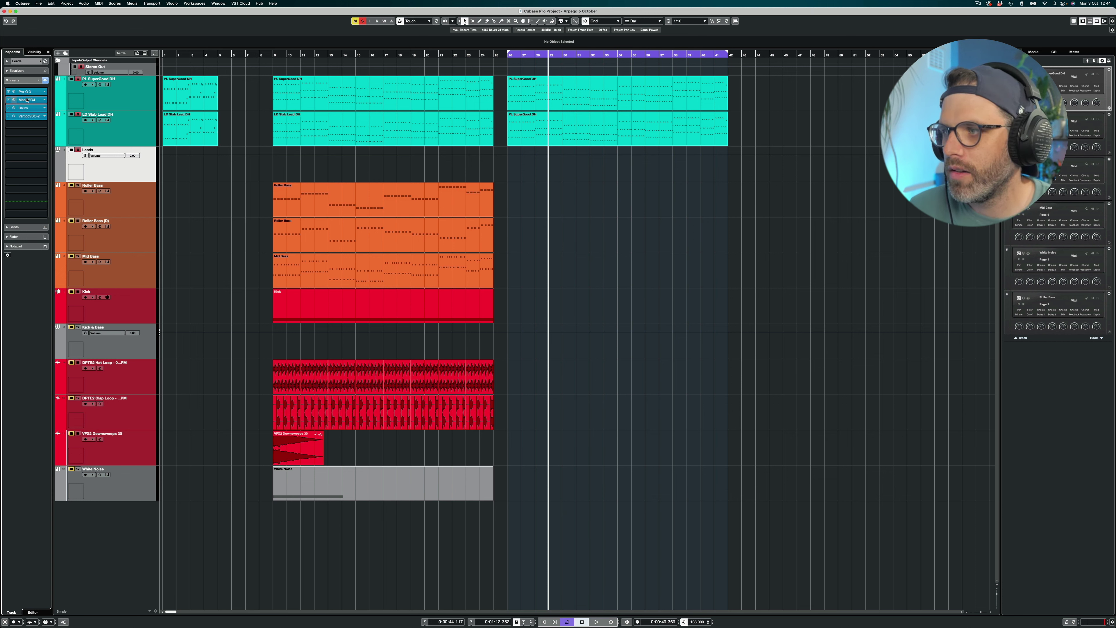
Open the Raum reverb insert on the Leads group and examine its Low Cut, Decay and Mix settings.
click(14, 107)
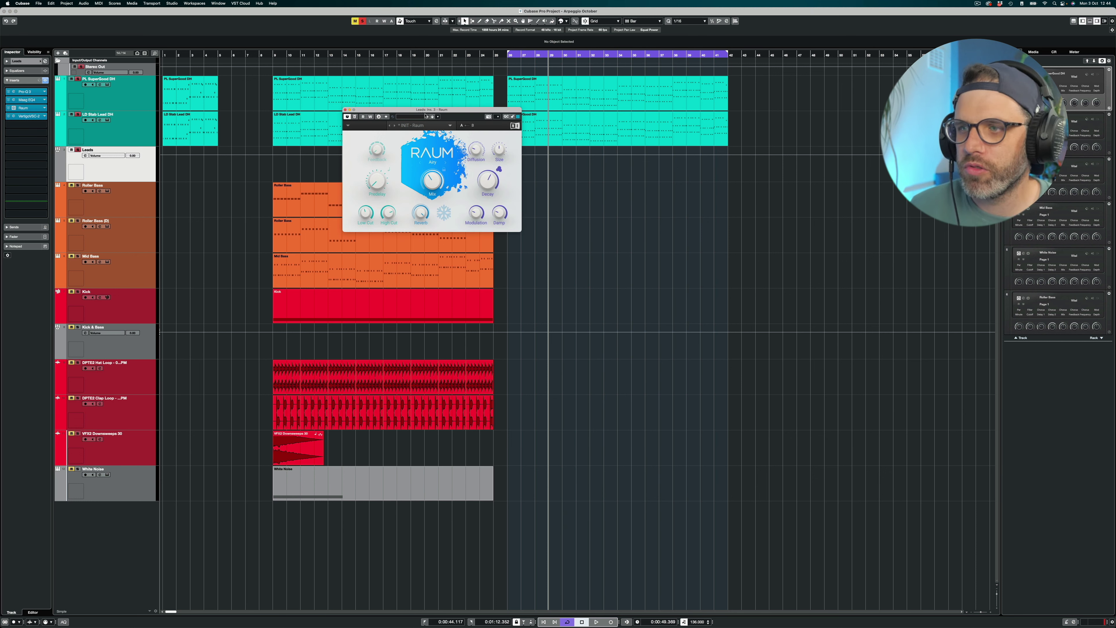
drag(426, 114, 574, 162)
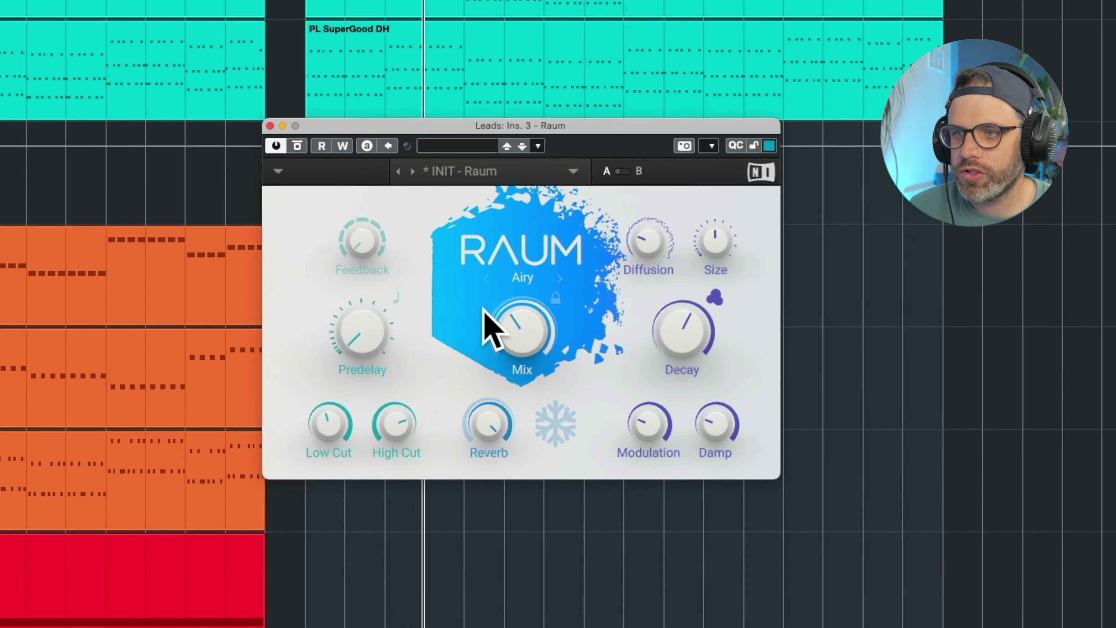
mouse_move(328, 422)
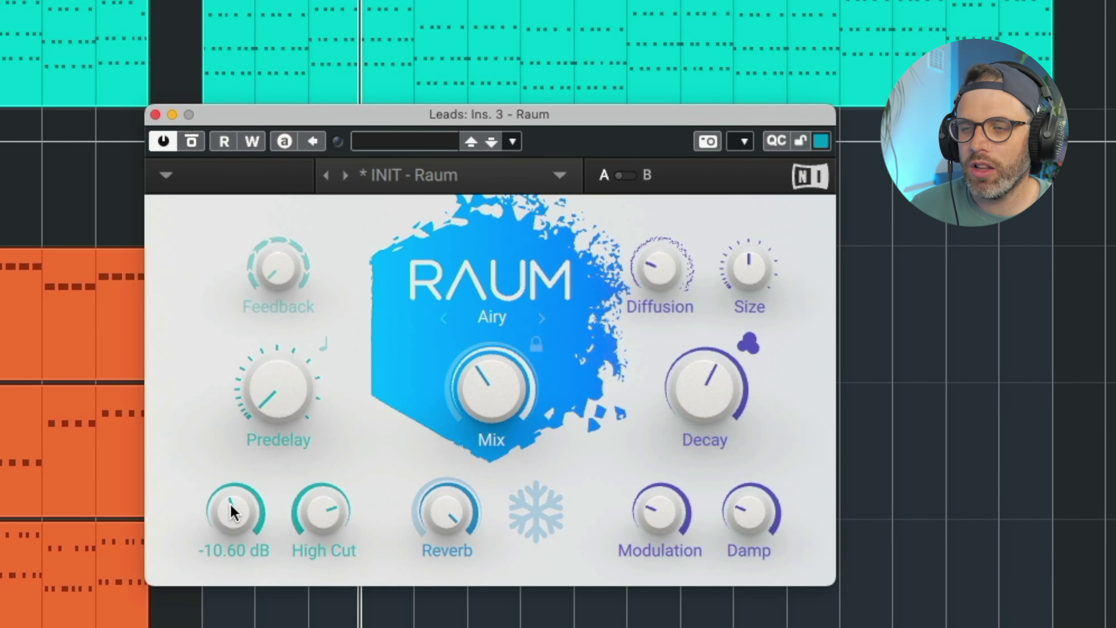
mouse_move(721, 395)
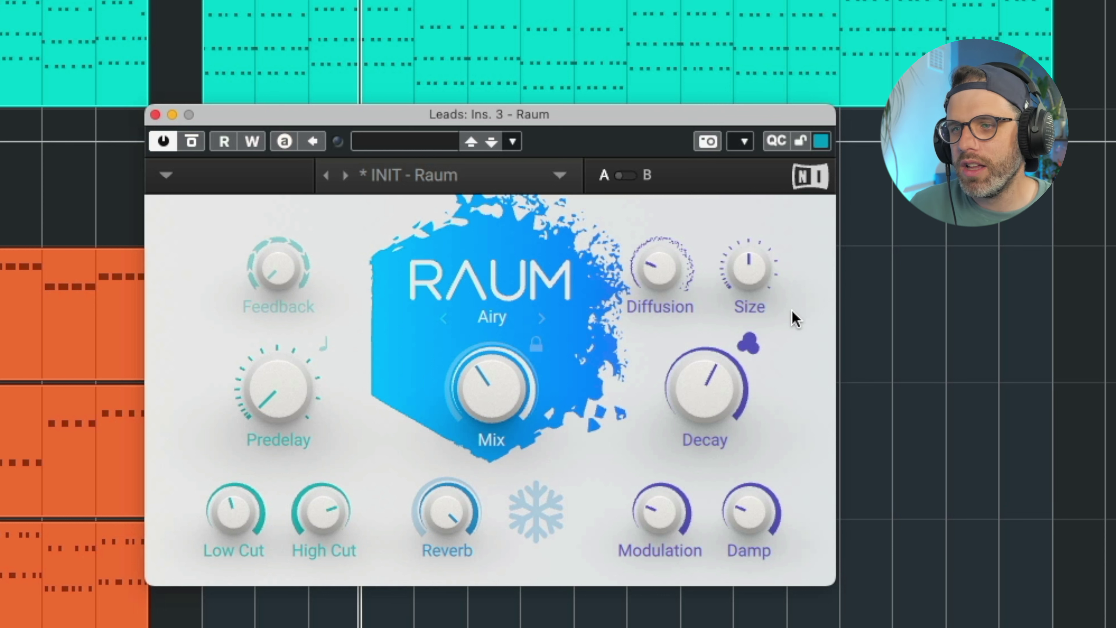
mouse_move(488, 401)
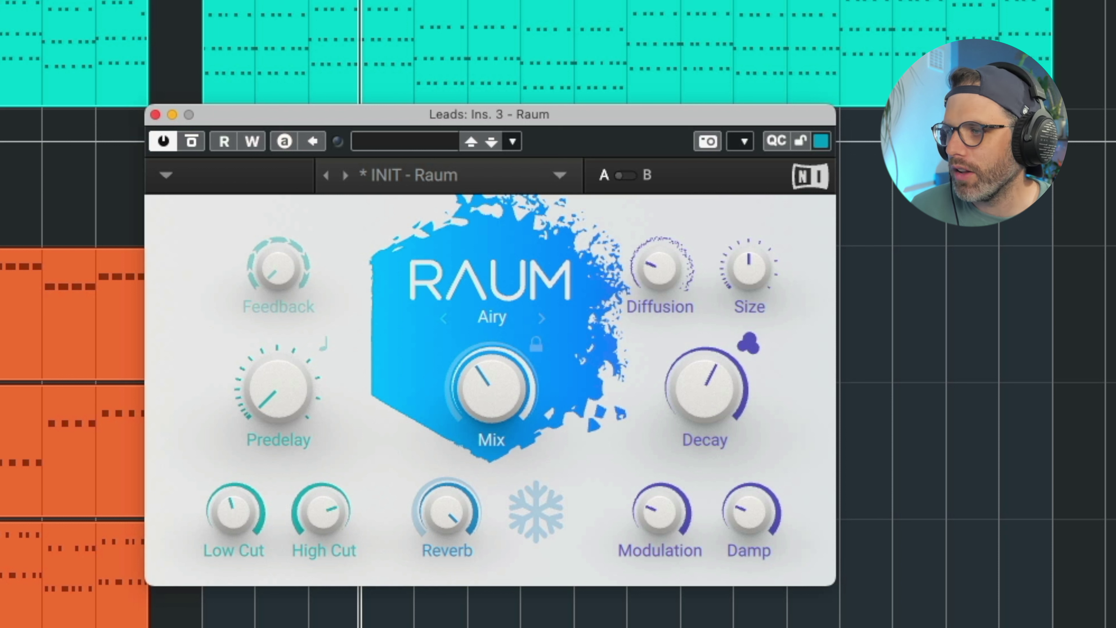
Compare the leads during playback with Raum bypassed and active, and try a slight change of its Mix amount.
click(196, 144)
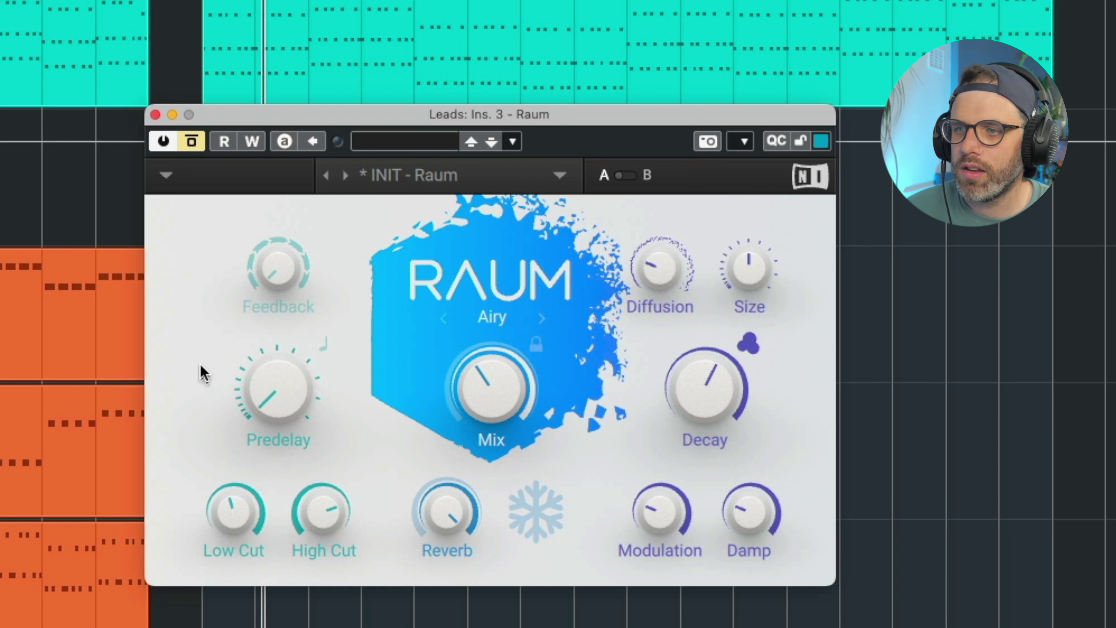
click(192, 142)
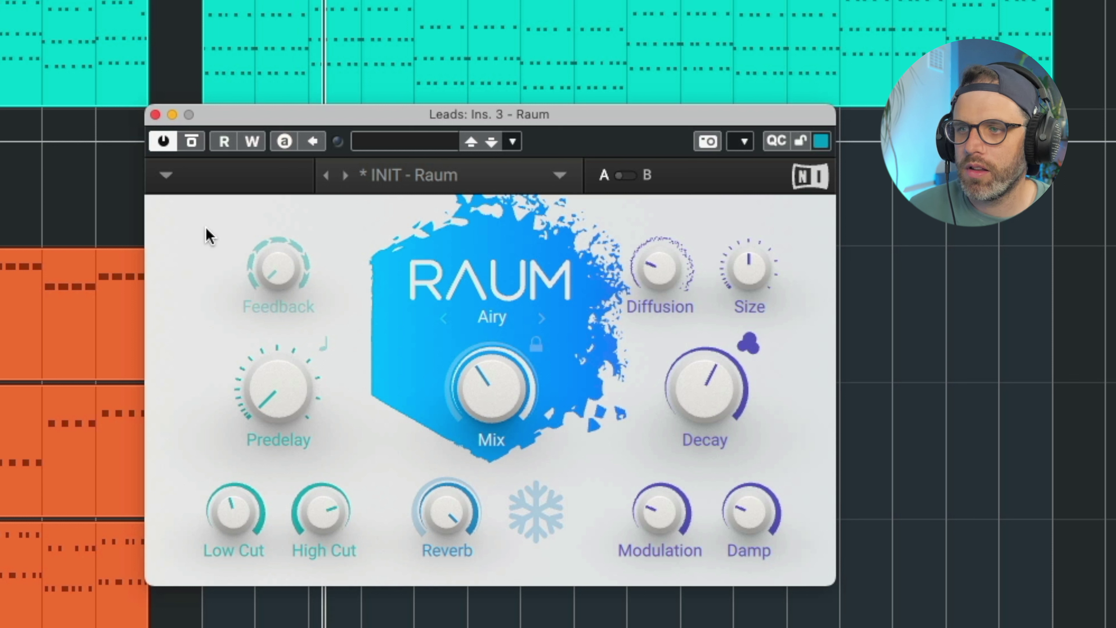
click(193, 141)
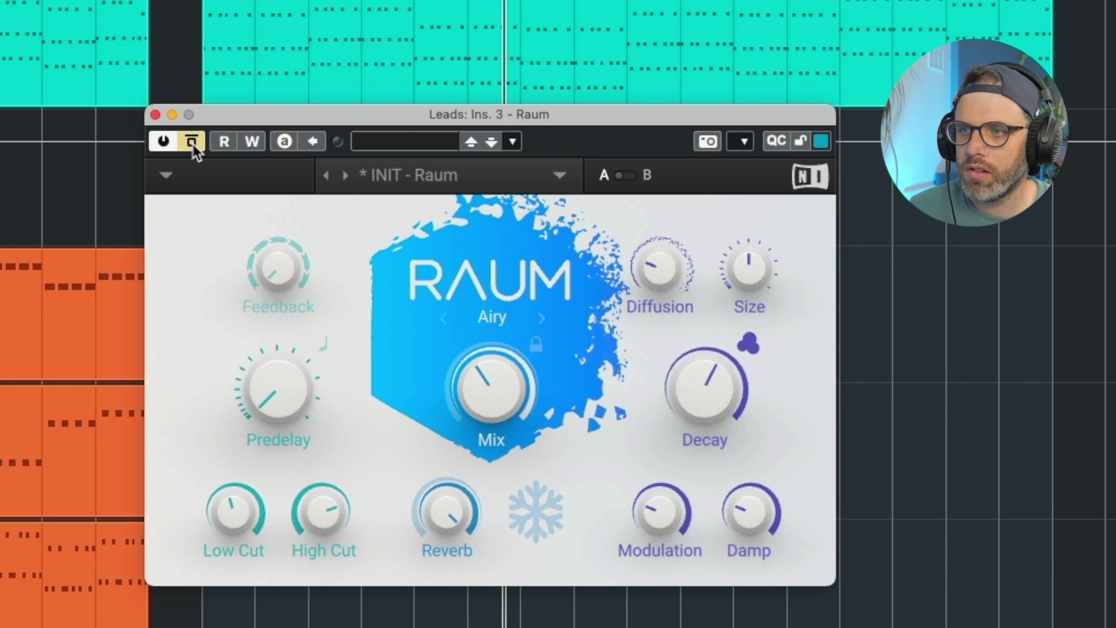
click(193, 144)
drag(488, 417, 477, 425)
drag(488, 378, 487, 370)
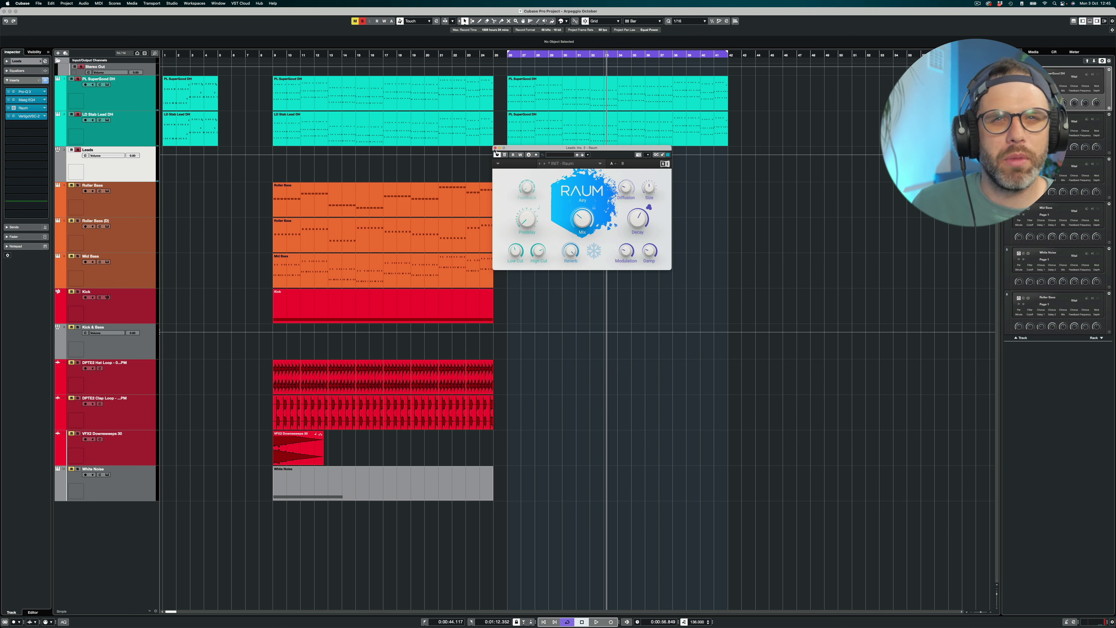
Open the Vertigo VSC-2 compressor insert on the Leads group, close Raum's window, and examine the compressor's threshold during playback.
click(14, 116)
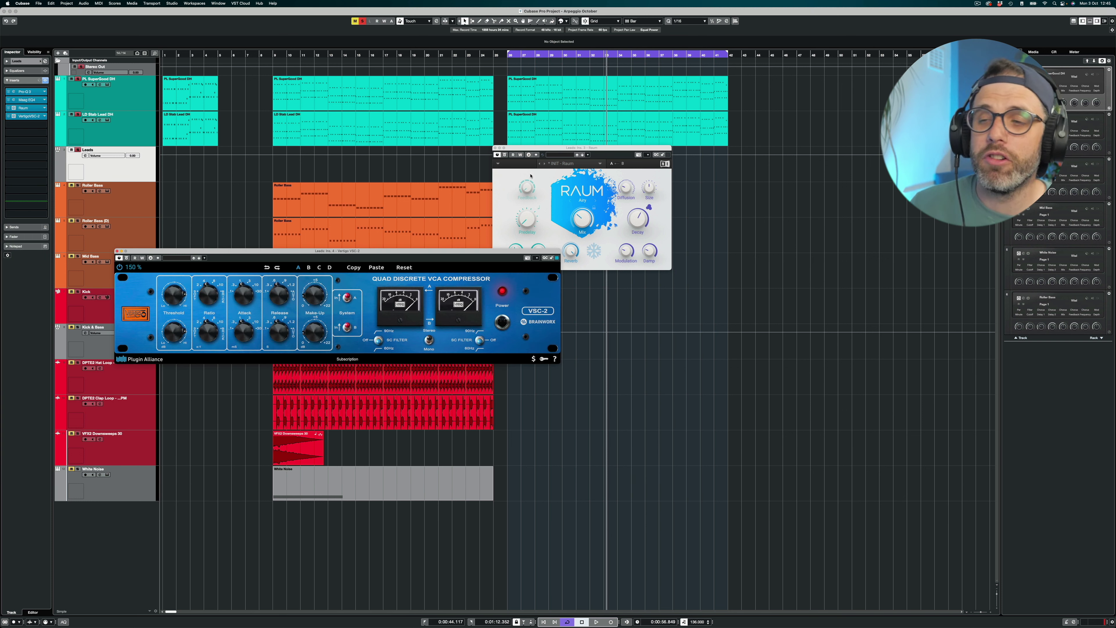
click(496, 148)
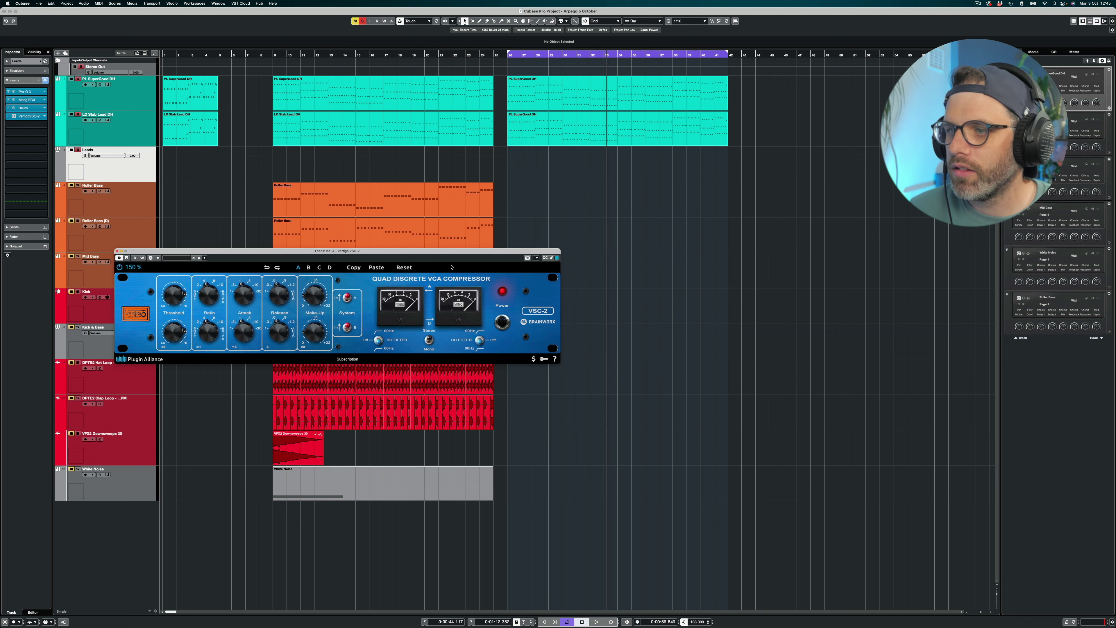
drag(447, 253, 647, 134)
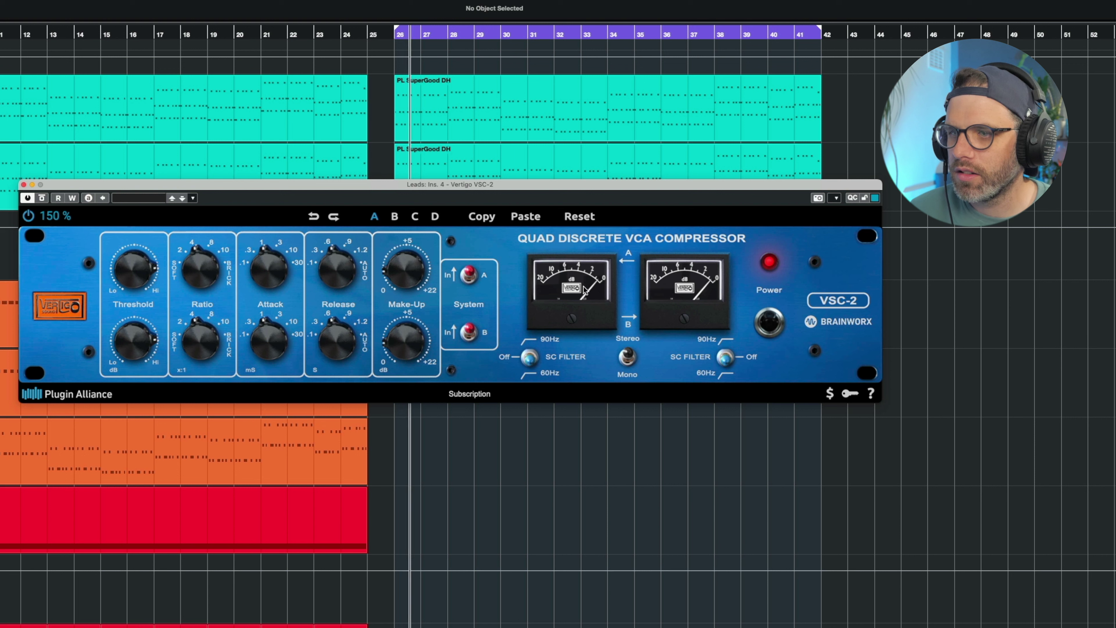
drag(153, 276, 154, 273)
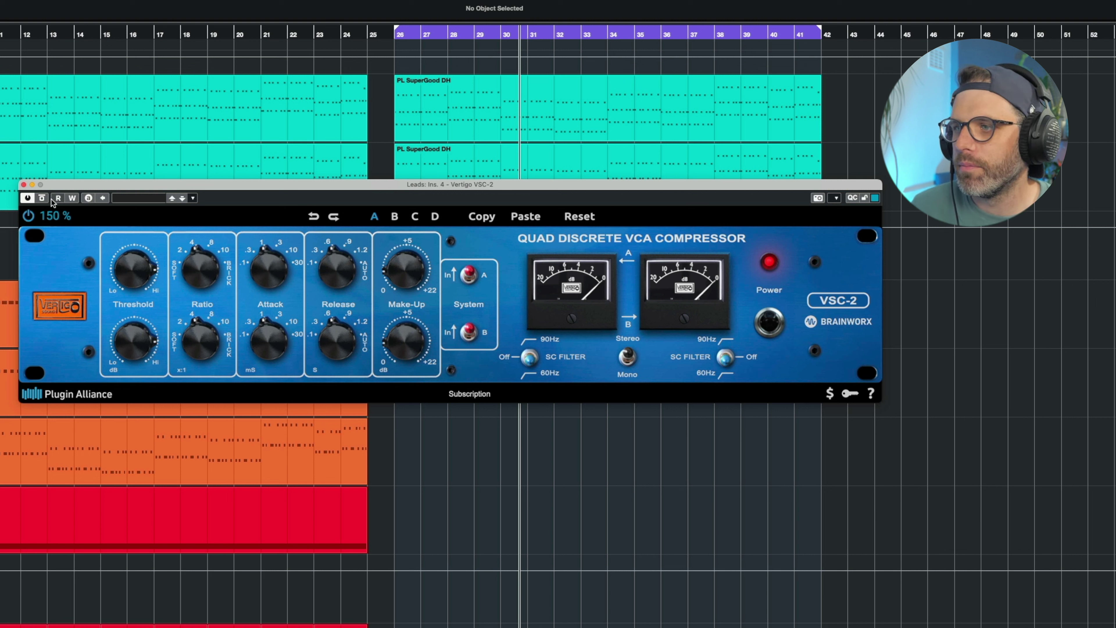
Compare the looped leads with the Vertigo VSC-2 compressor bypassed and active, and stop playback.
click(42, 198)
key(KP_1)
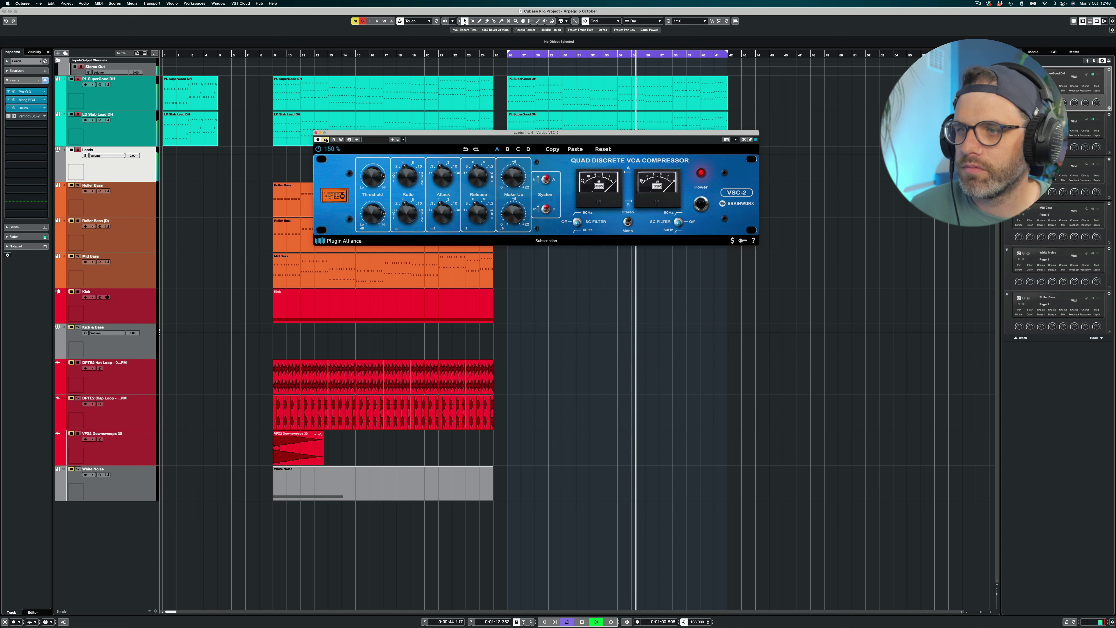
click(326, 139)
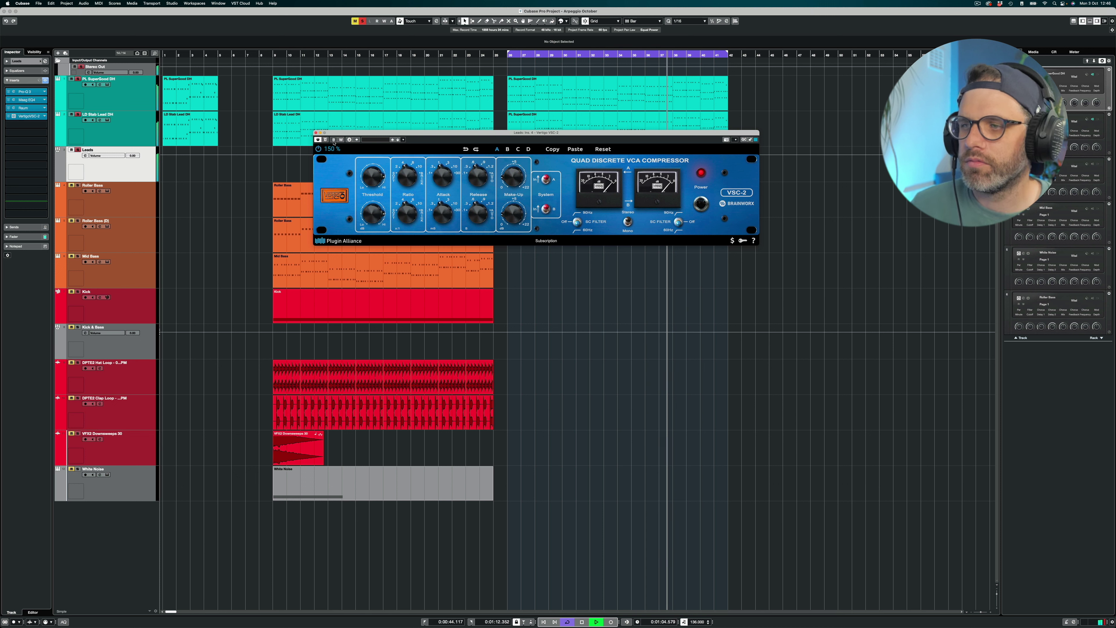
key(space)
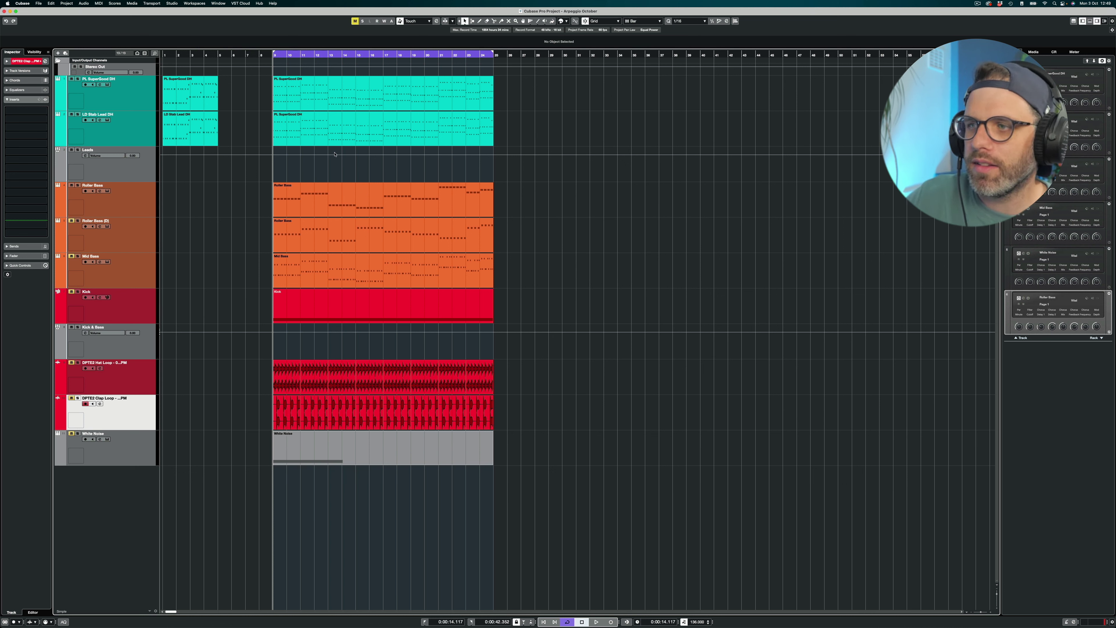
Transpose all notes of both lead parts at bar 9 down two semitones in the Key Editor and return to the project.
drag(284, 150, 319, 105)
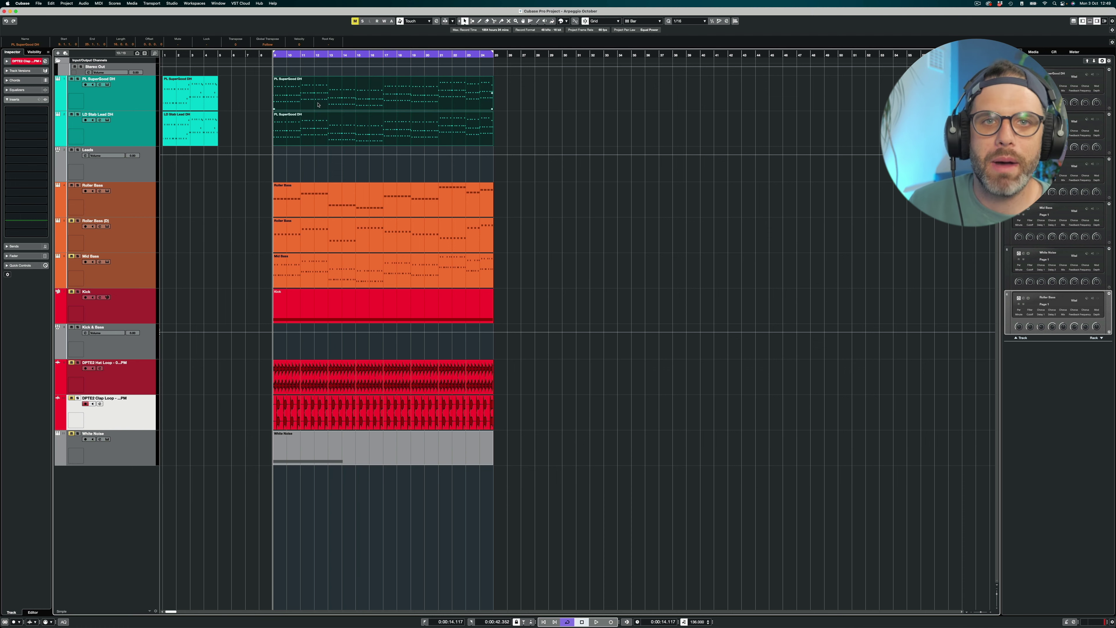
double_click(318, 104)
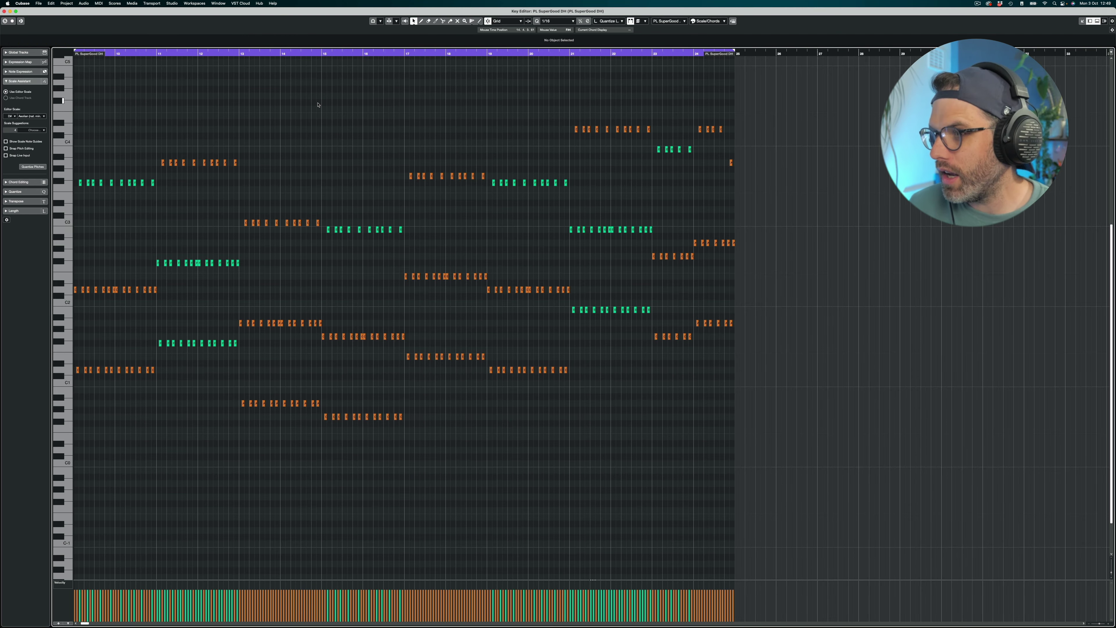
key(super+a)
key(Down)
key(Down)
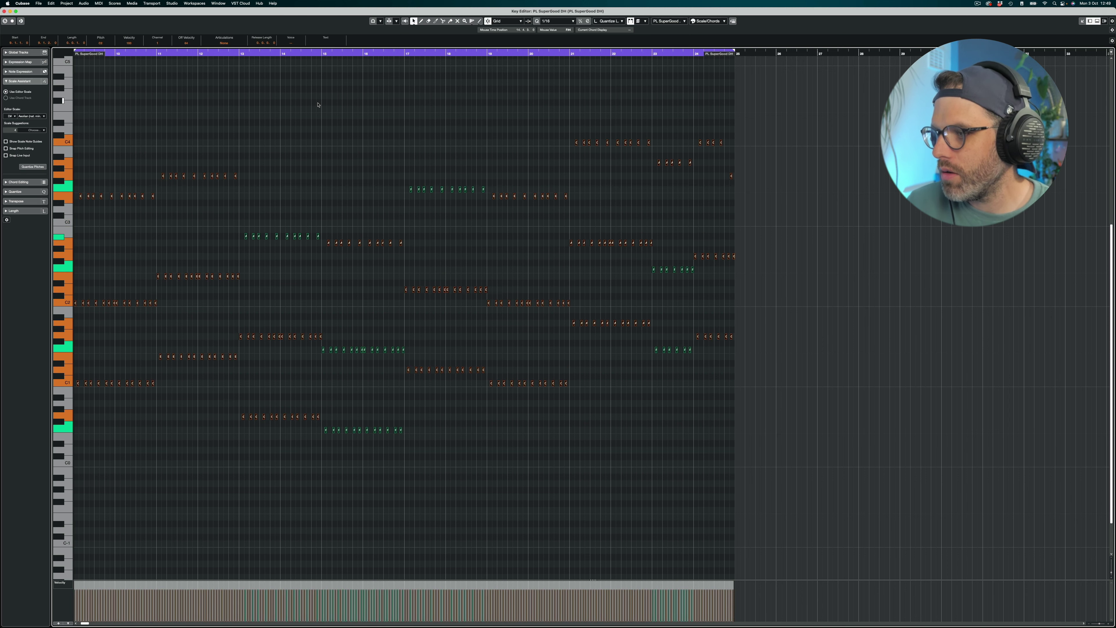
click(110, 147)
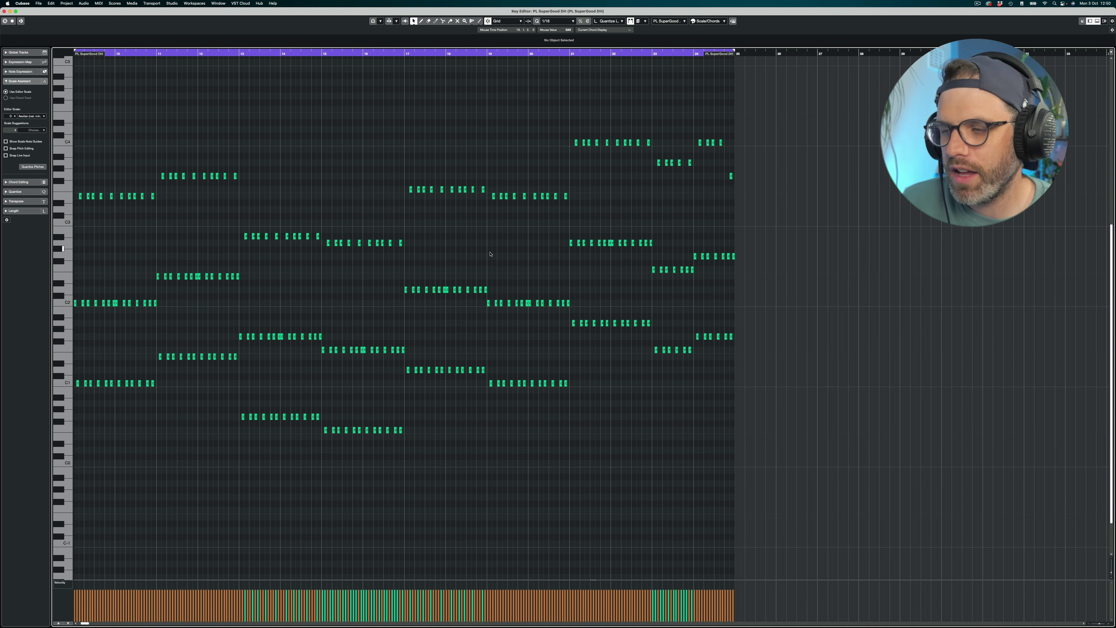
key(Return)
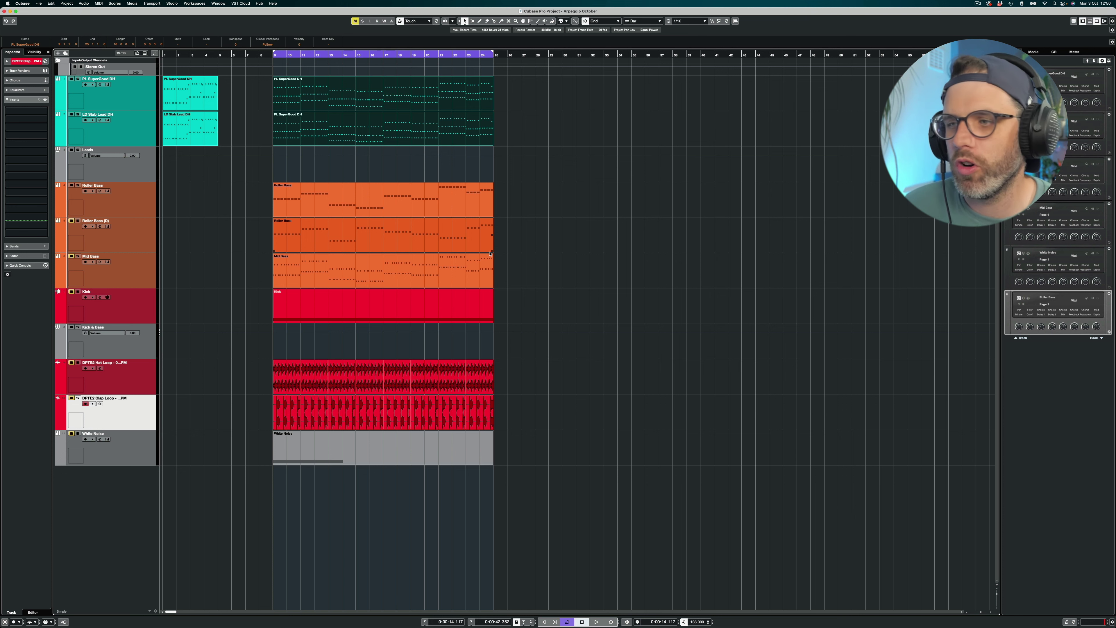
click(540, 275)
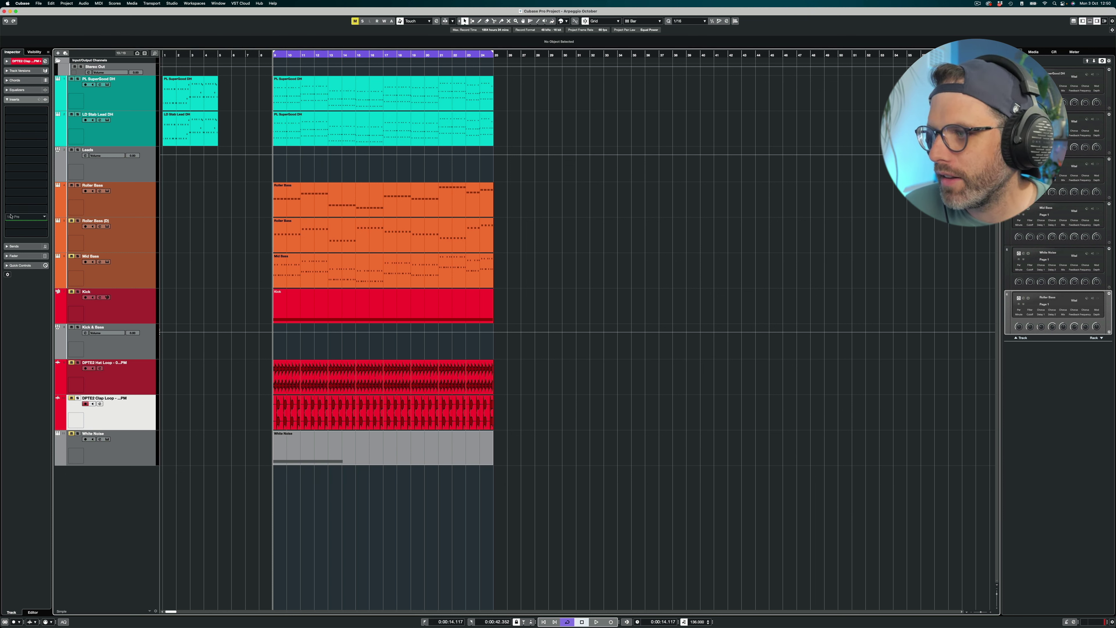
Play the loop and gradually unmute Roller Bass (D), Mid Bass, the hat and clap loops, Kick and White Noise.
key(space)
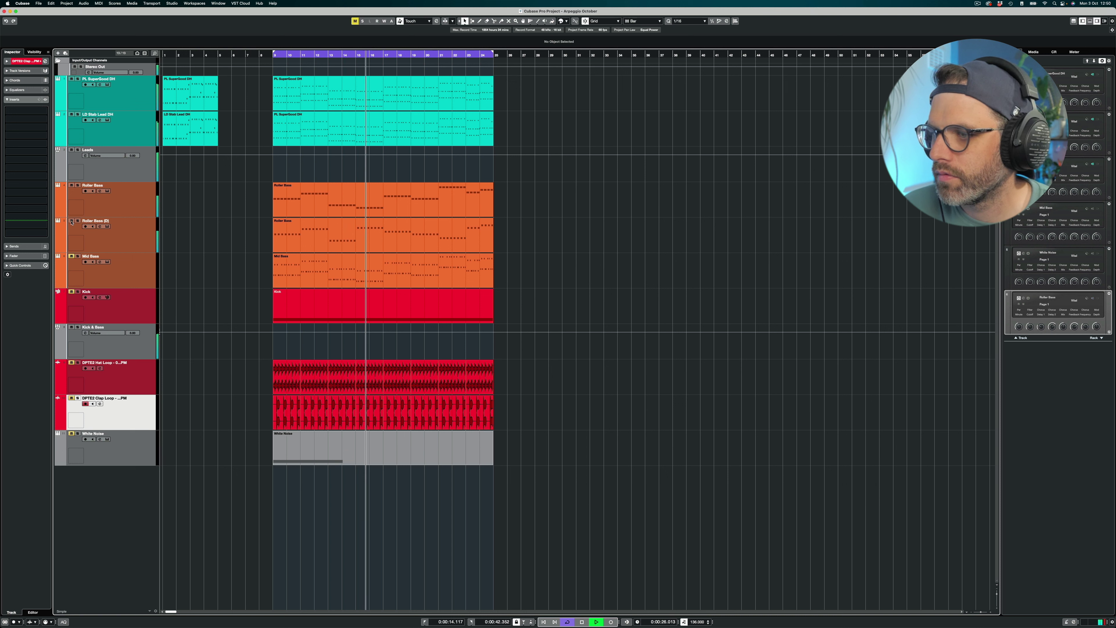
click(71, 257)
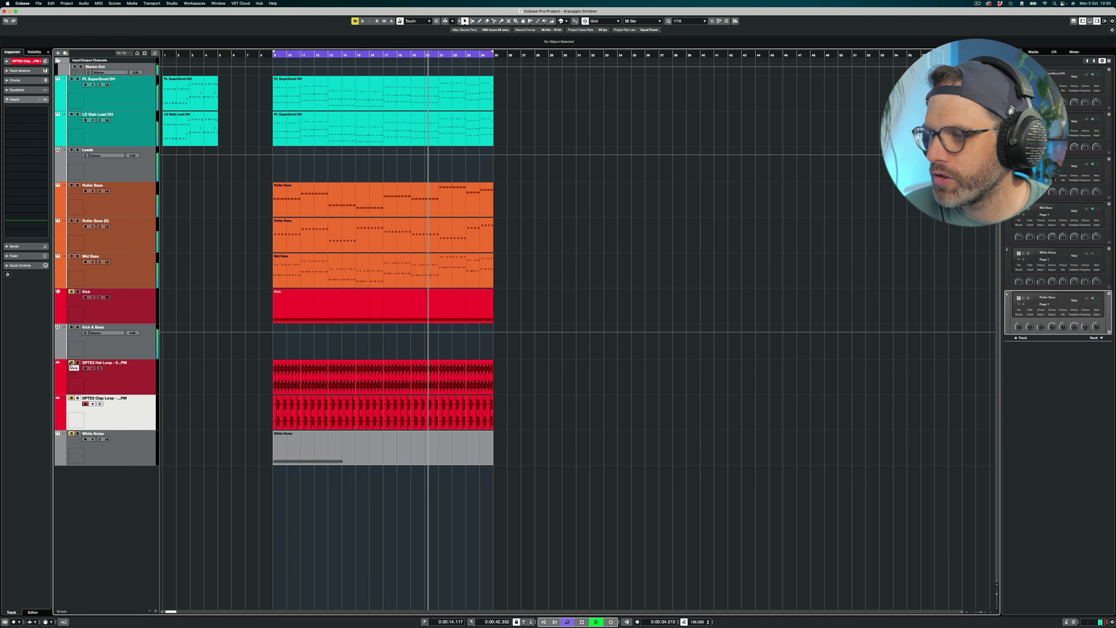
click(72, 398)
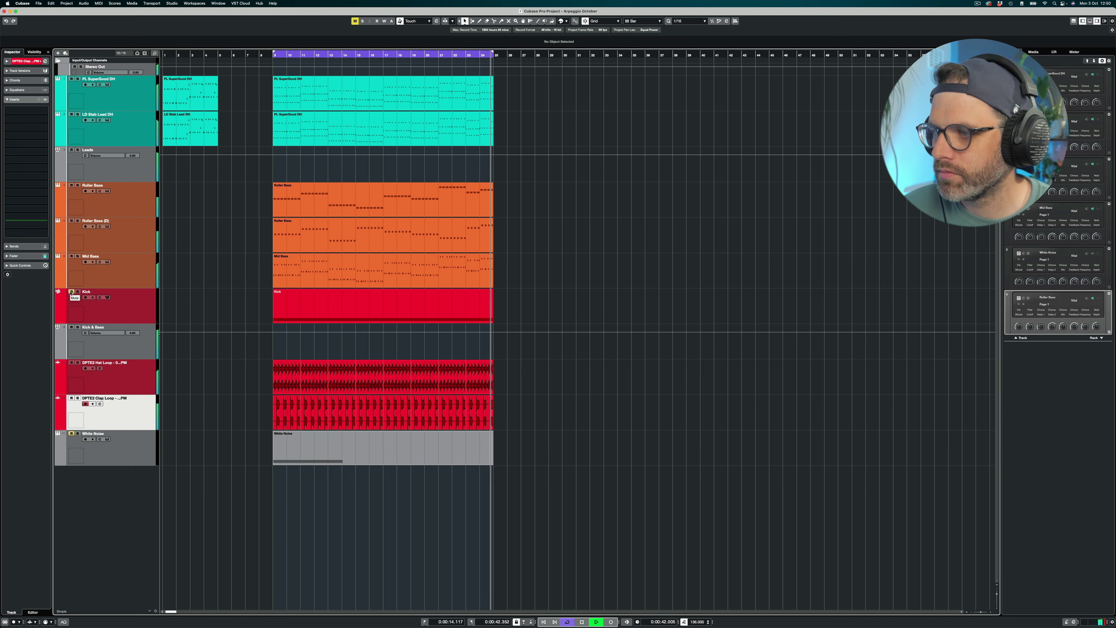
click(71, 434)
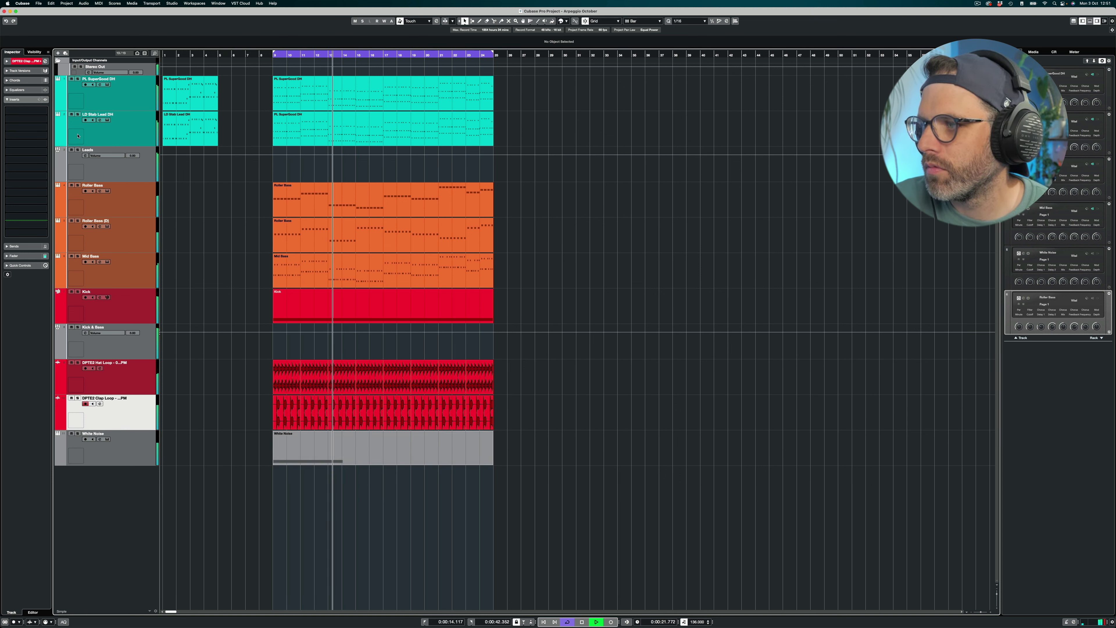
Record-enable the LD Stab Lead and PL SuperGood tracks during playback, listen to the full loop, and stop.
click(85, 120)
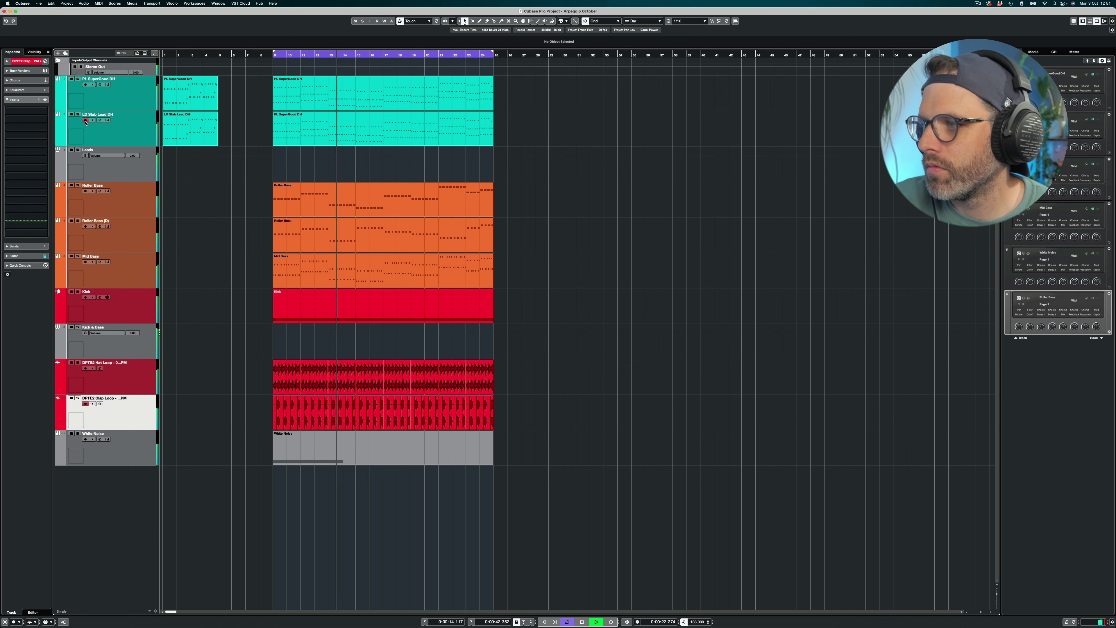
click(86, 85)
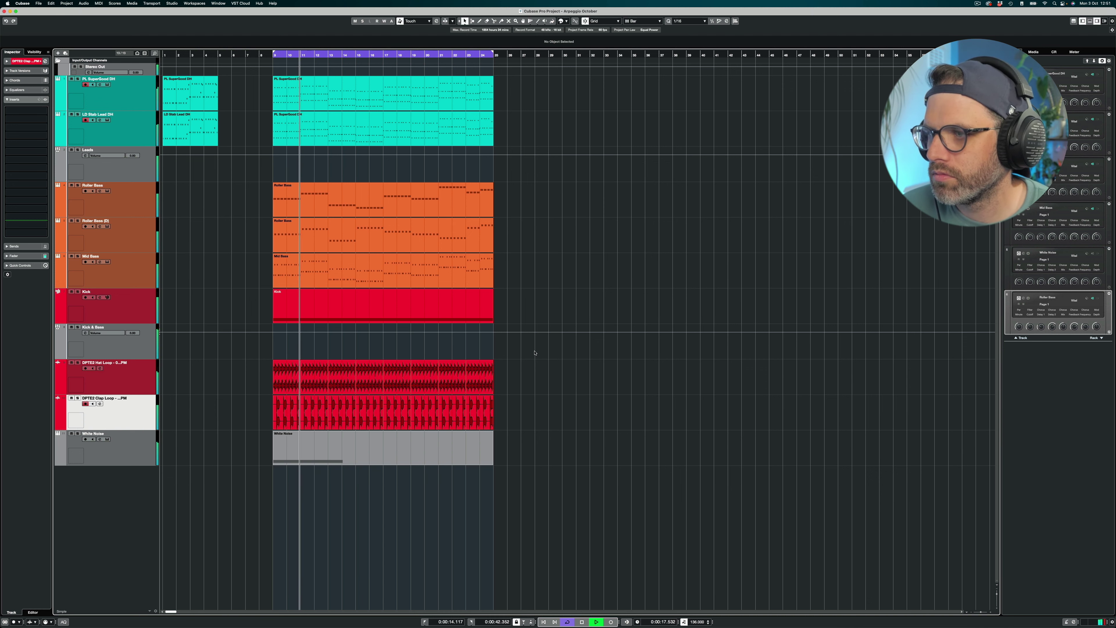
key(space)
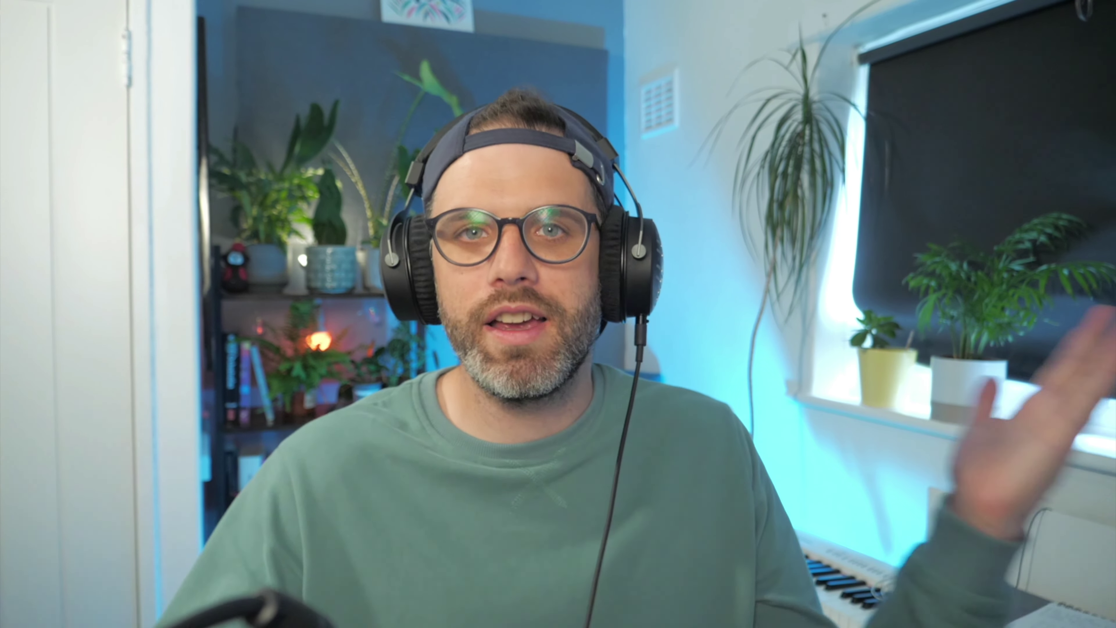